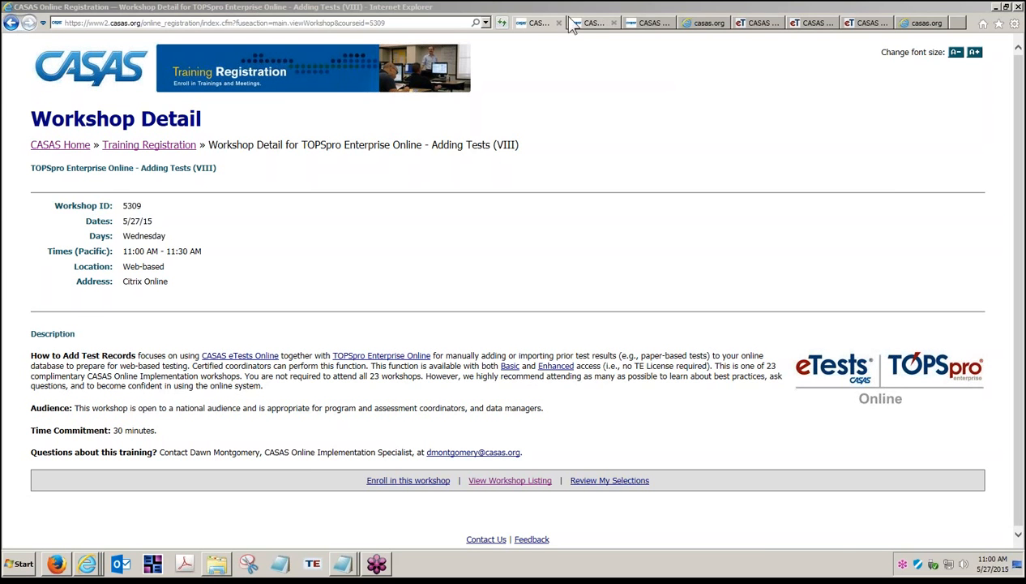
Browse from the CASAS workshop listing to the Training and Support page and open eTests Online Help
left_click(604, 26)
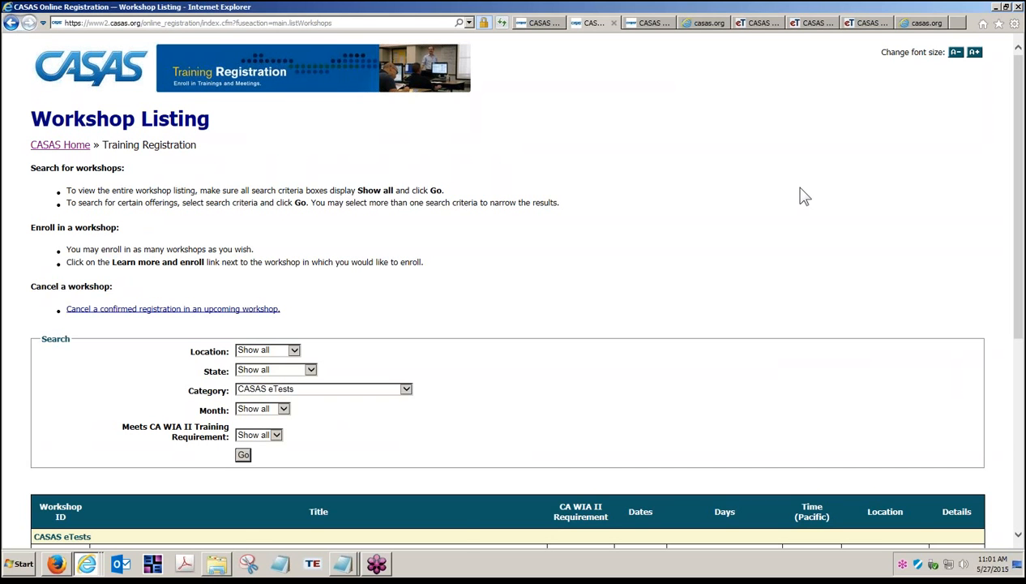
left_click(646, 24)
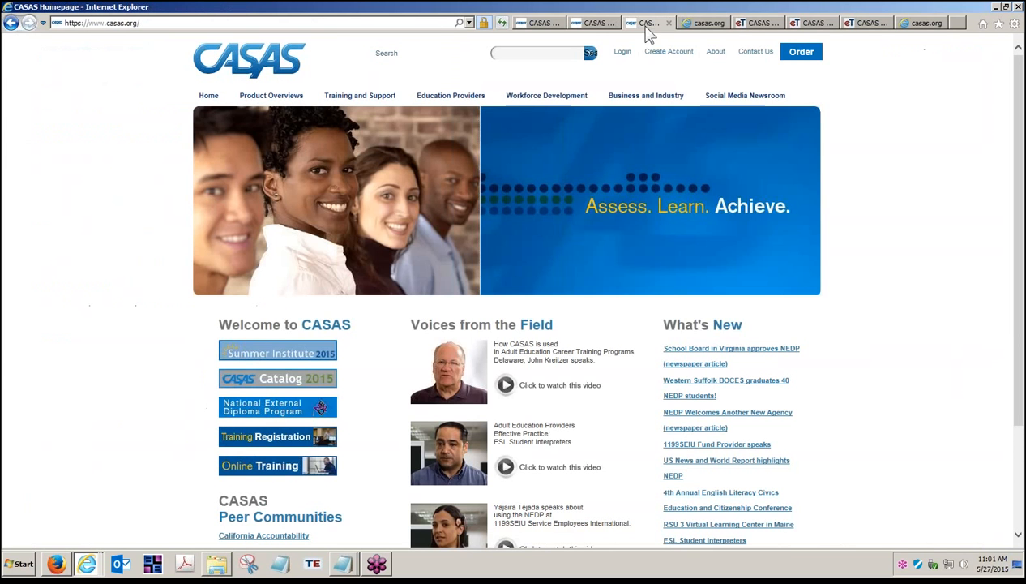
left_click(369, 97)
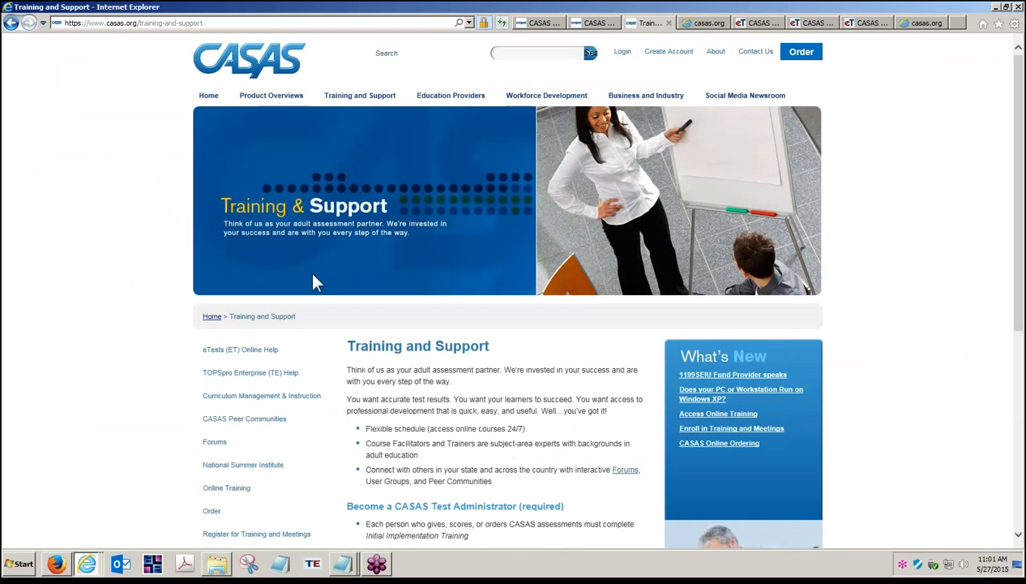
left_click(249, 357)
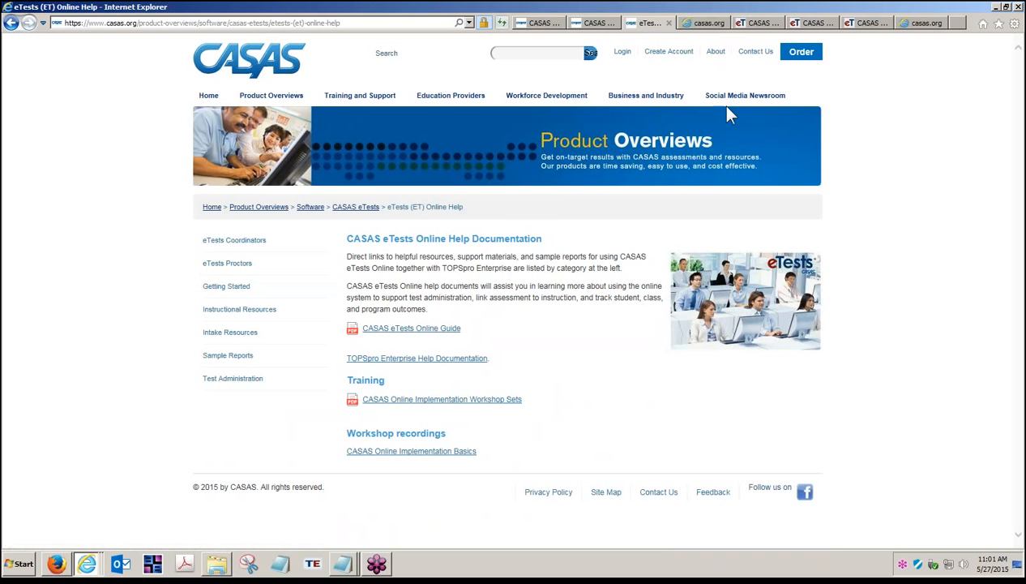
Open the eTests Online Guide PDF and jump from its contents to the Adding Tests section
left_click(696, 24)
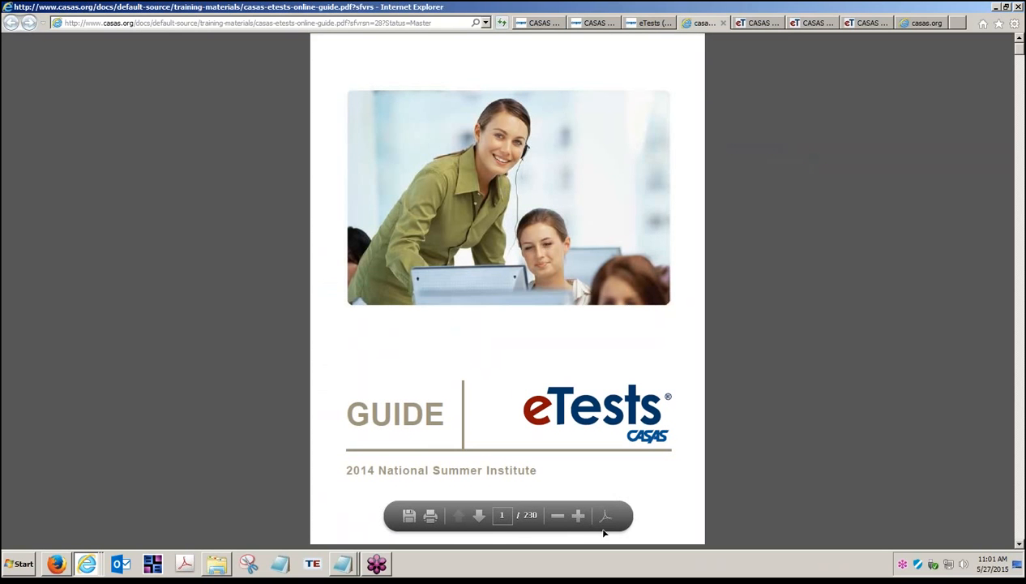
left_click(476, 522)
left_click(478, 524)
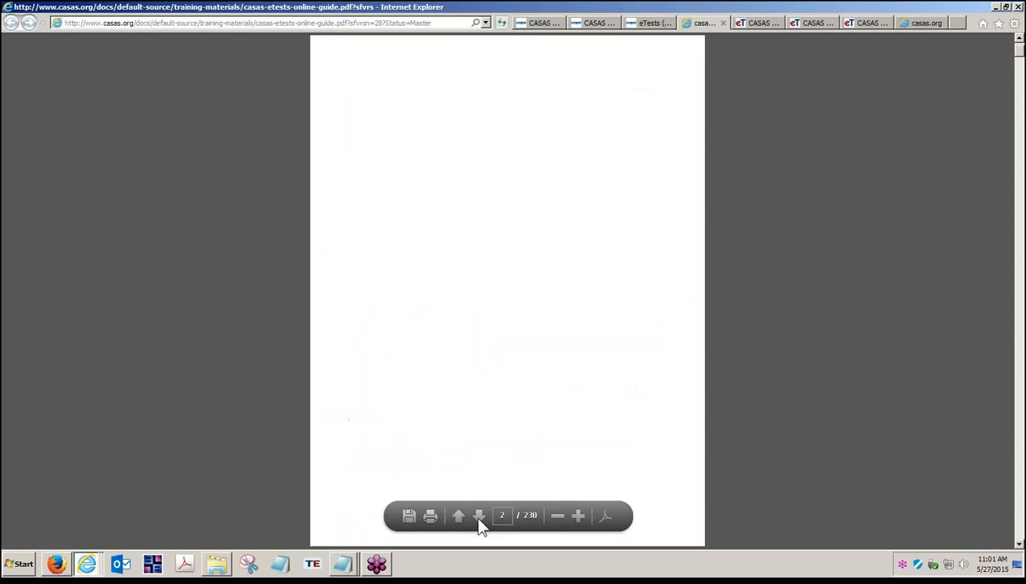
left_click(478, 523)
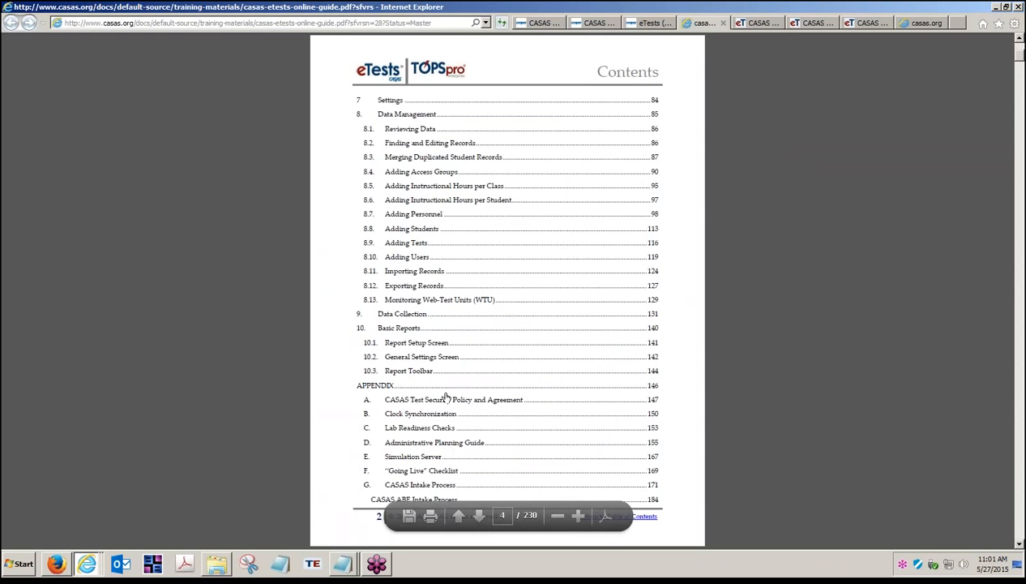
left_click(407, 243)
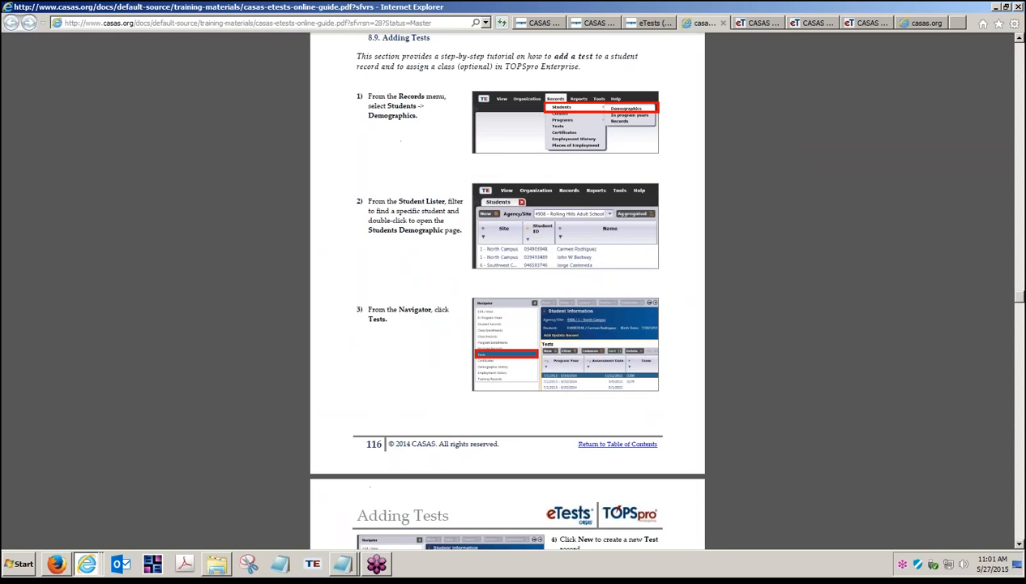
scroll(424, 254, "up", 1)
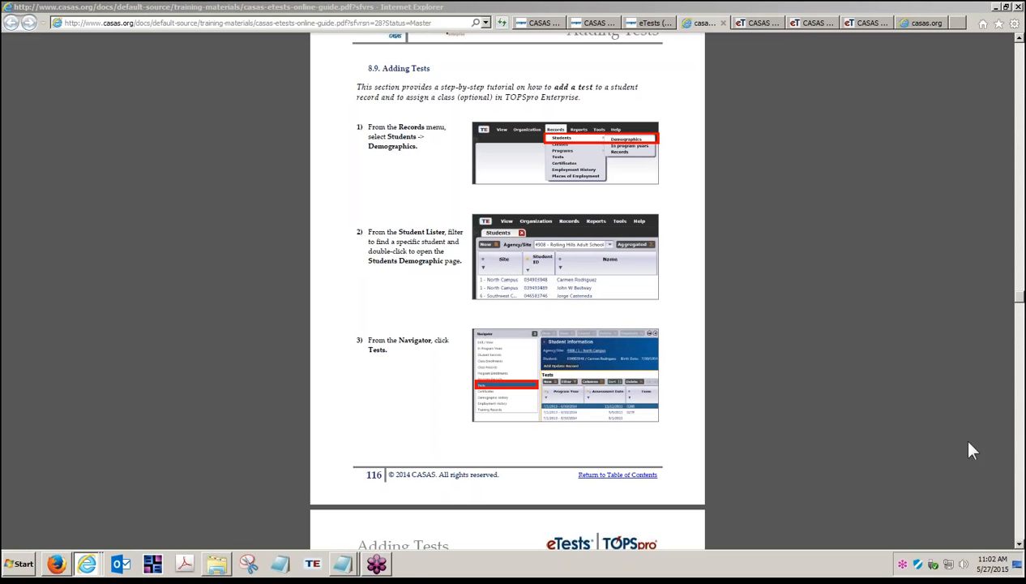
Compare the eTests Online sign-in page with the RHAS Simulation Server page, highlighting the RHAS agency name
left_click(754, 31)
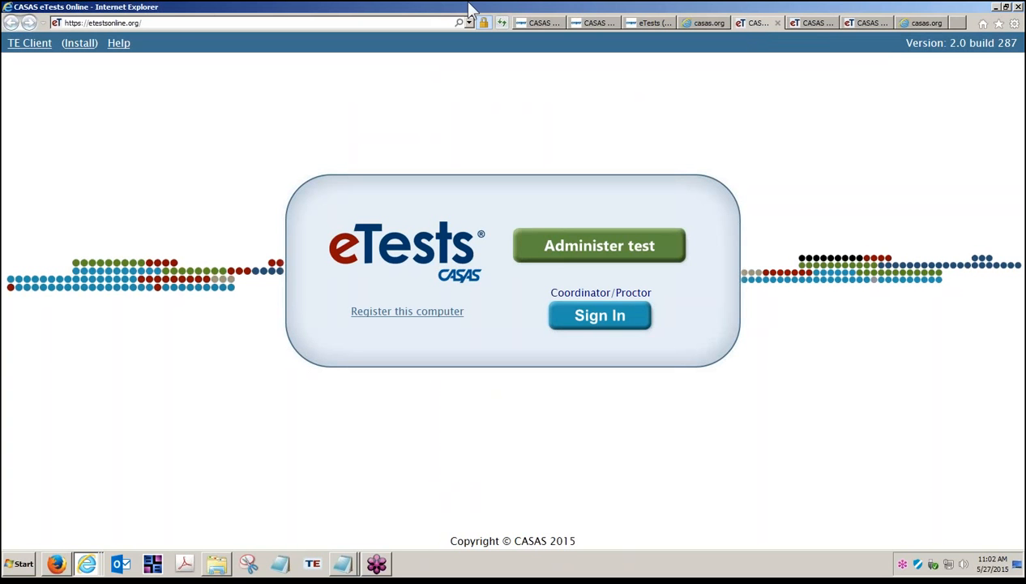
left_click(165, 23)
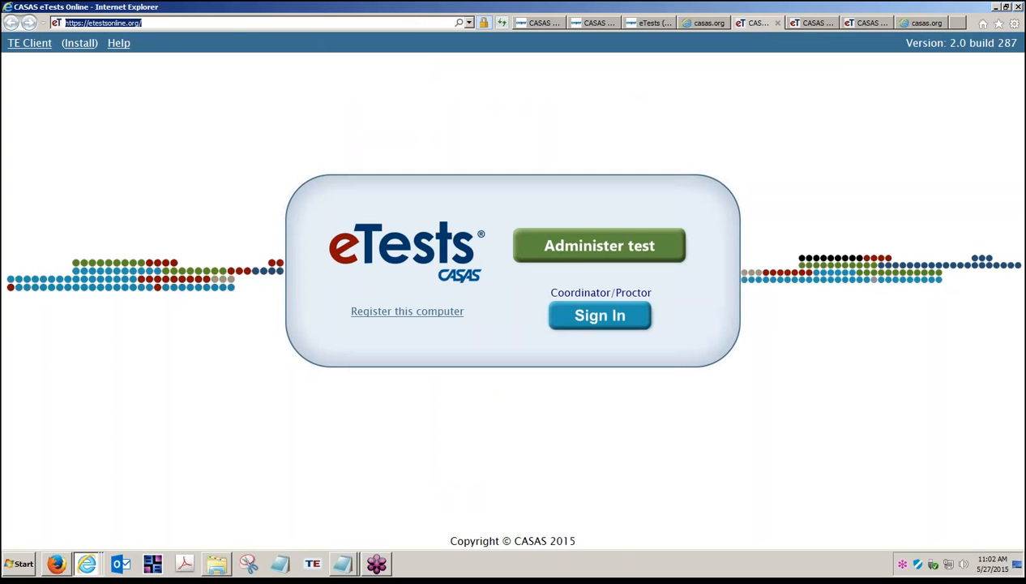
left_click(818, 24)
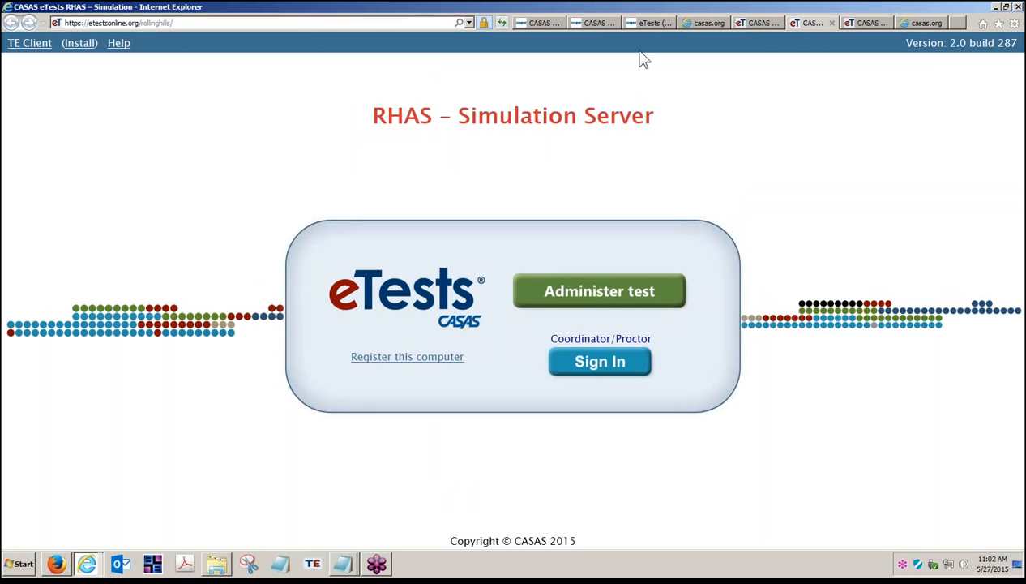
left_click_drag(373, 116, 430, 130)
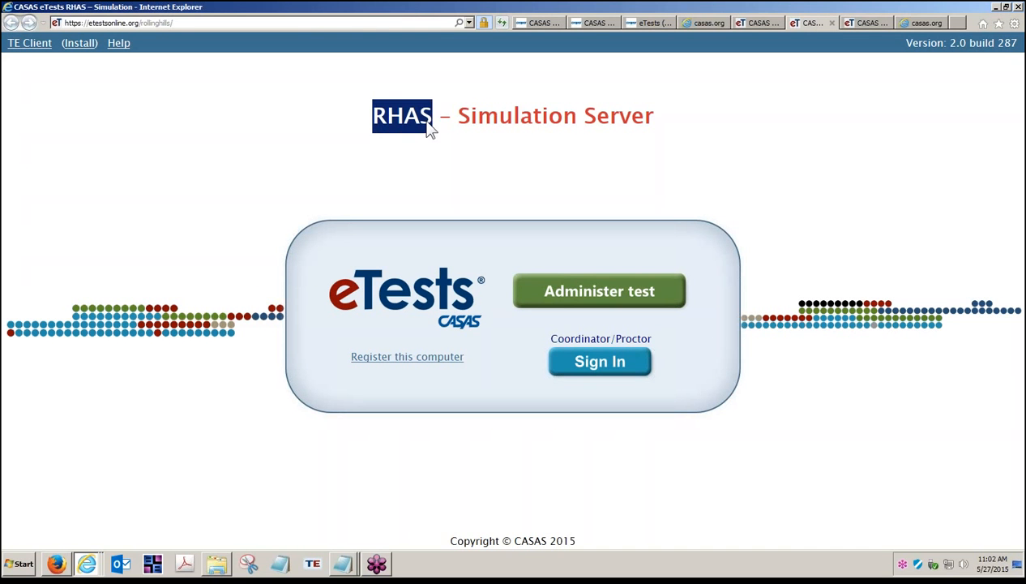
left_click(459, 159)
Open the Getting Started documents list in the eTests Online Help and scroll through it
left_click(640, 23)
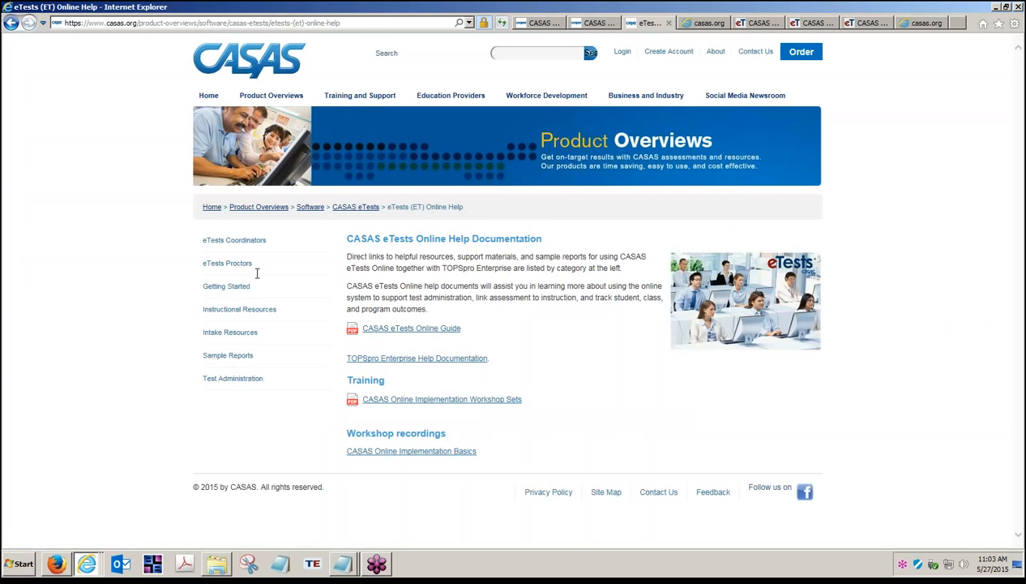
left_click(226, 286)
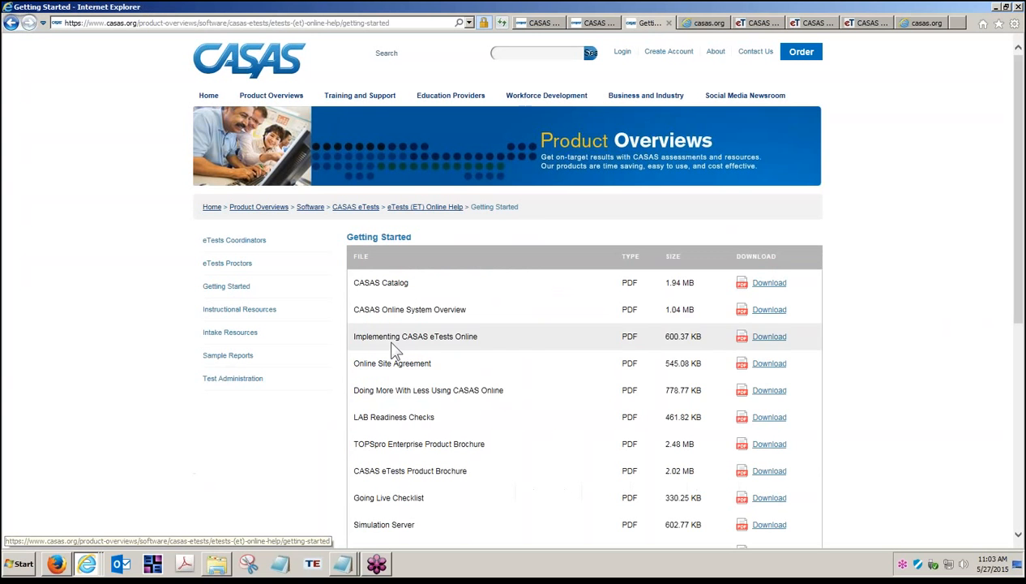
scroll(411, 519, "down", 2)
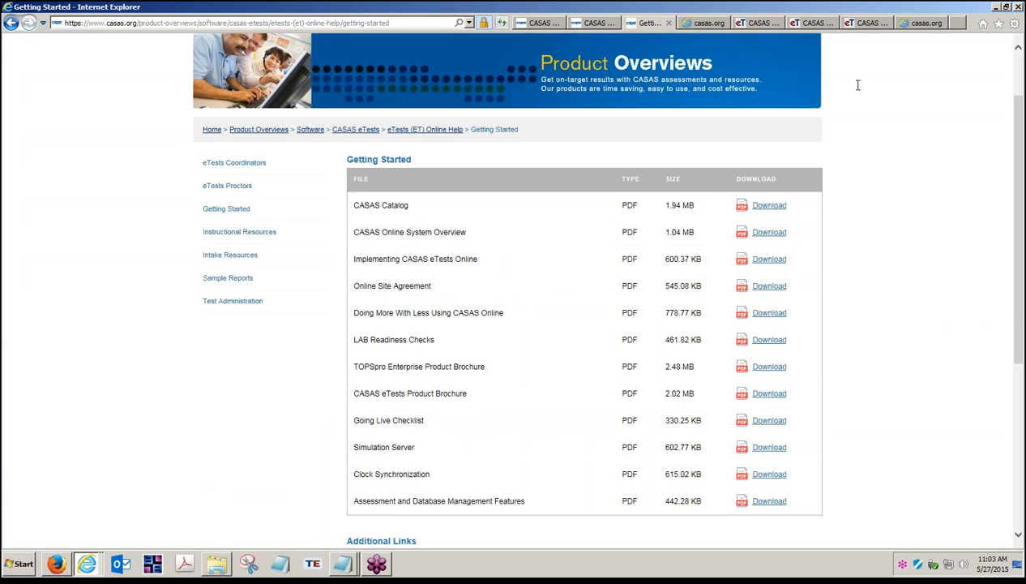
Show the TOPSpro Enterprise Client shortcut on the desktop and return to the RHAS Simulation browser window
left_click(814, 25)
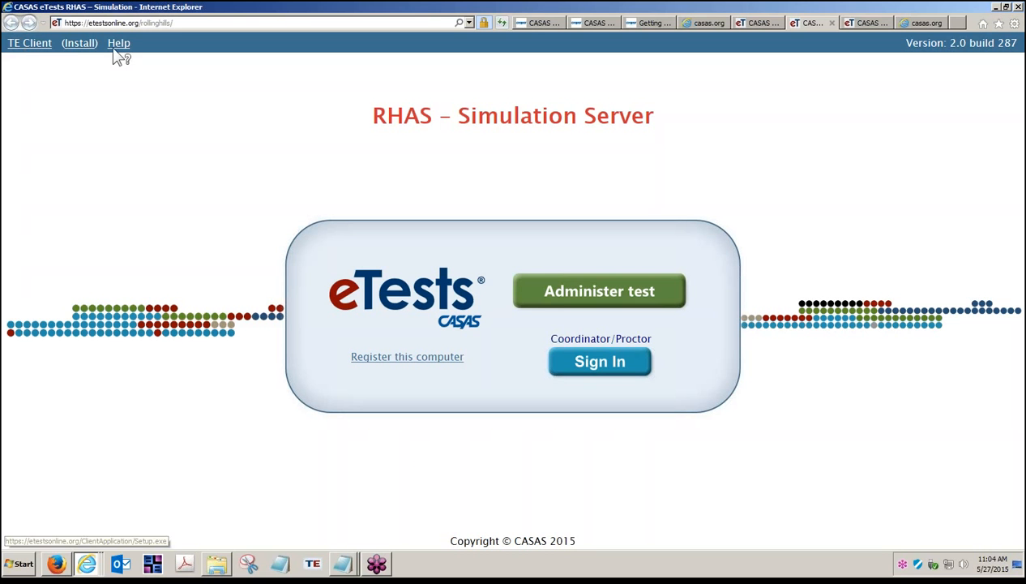
left_click(1018, 563)
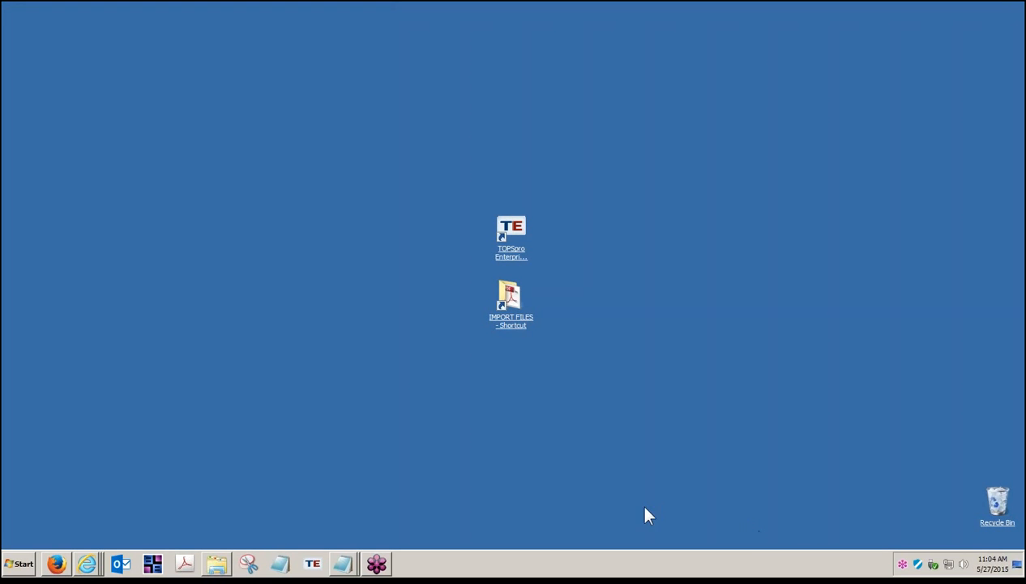
left_click(518, 236)
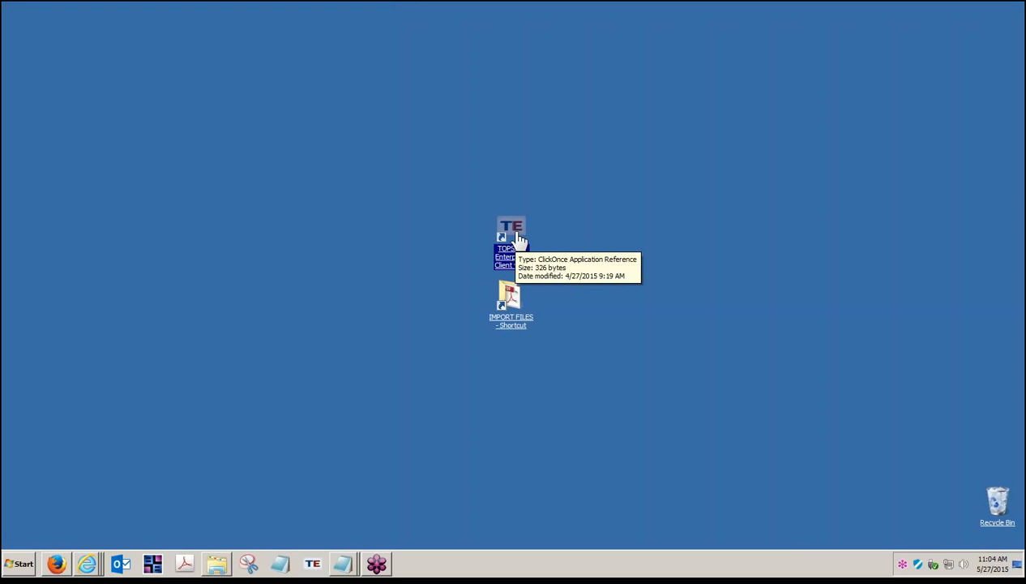
right_click(87, 564)
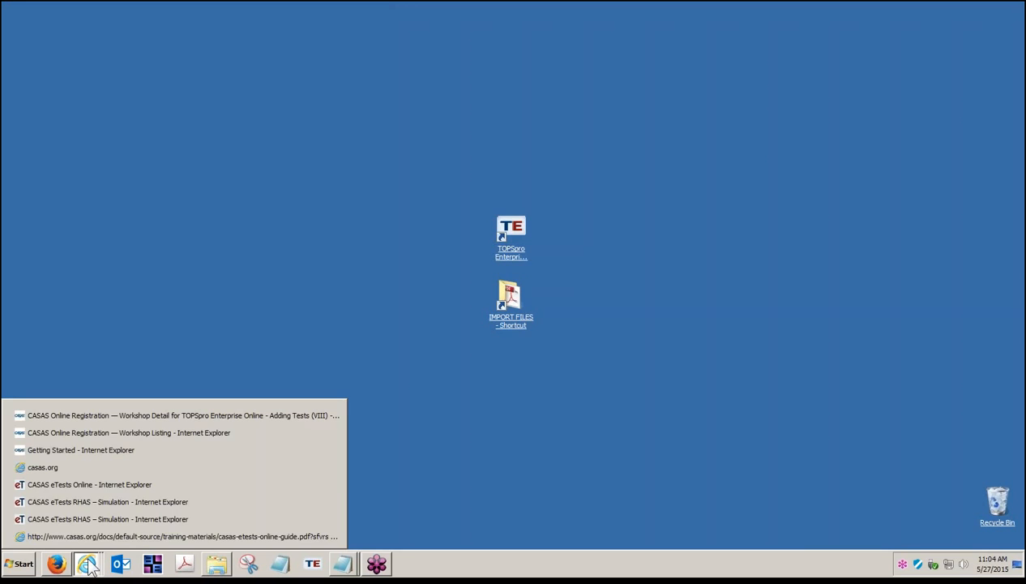
left_click(148, 501)
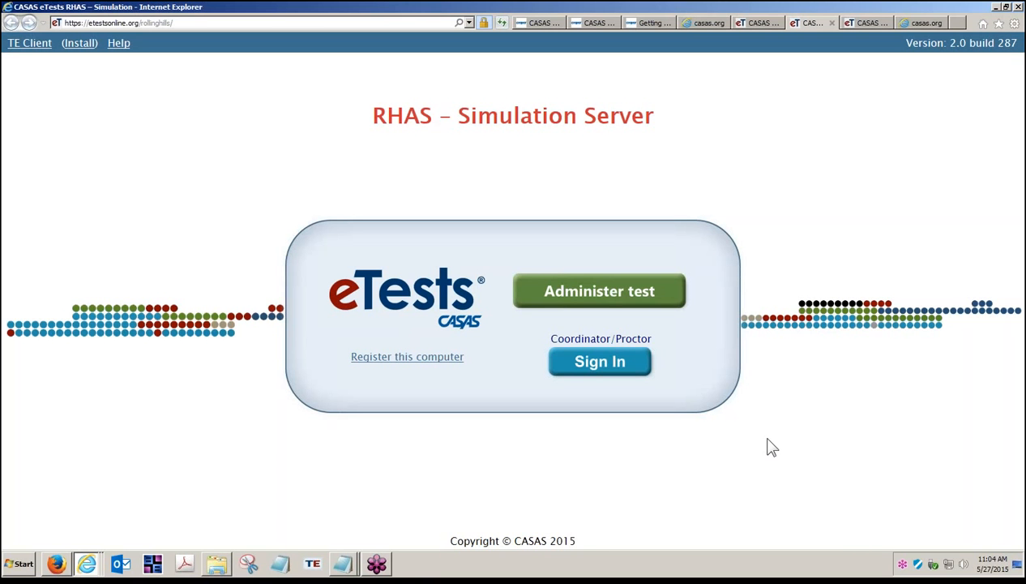
Open TOPSpro Enterprise and choose the eTests Simulation server for RollingHills
left_click(317, 569)
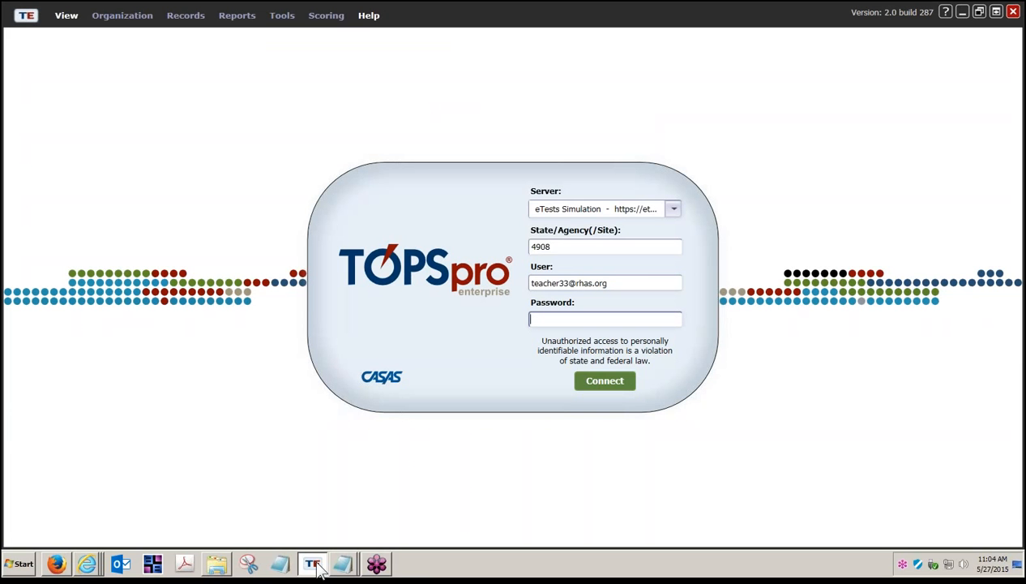
left_click(673, 212)
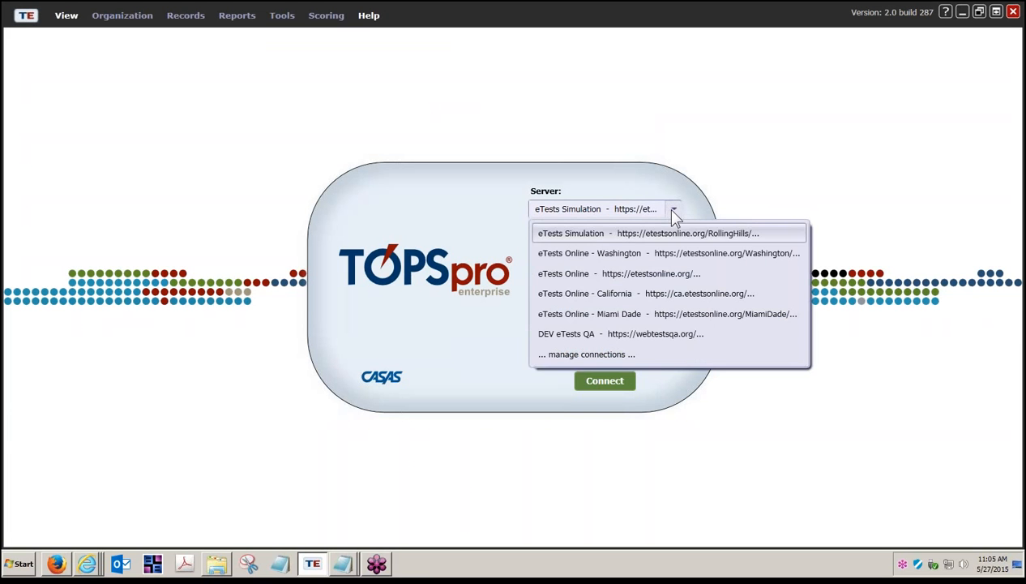
left_click(619, 234)
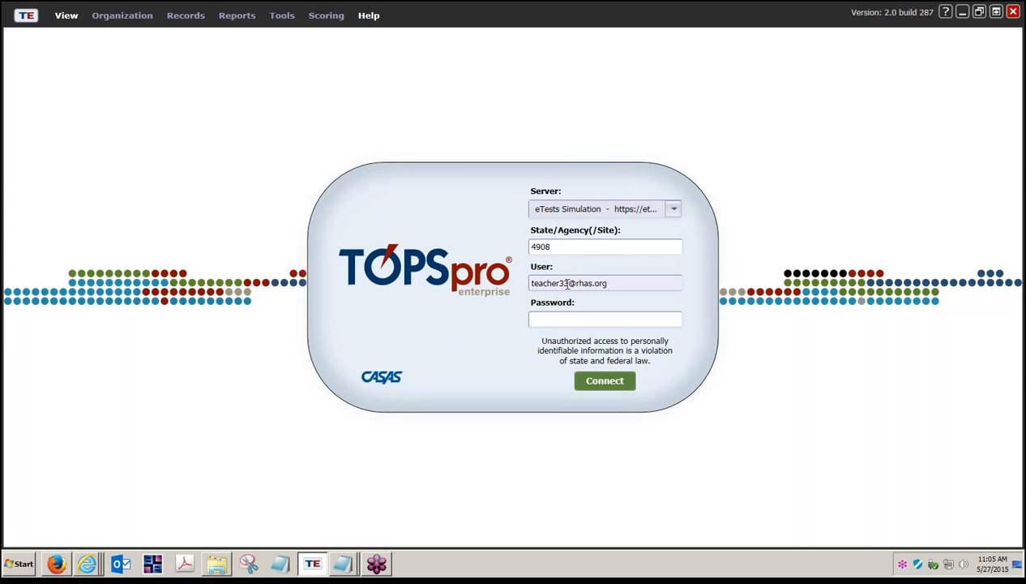
Replace the user name with the administrator account, enter the account password, and connect
double_click(561, 282)
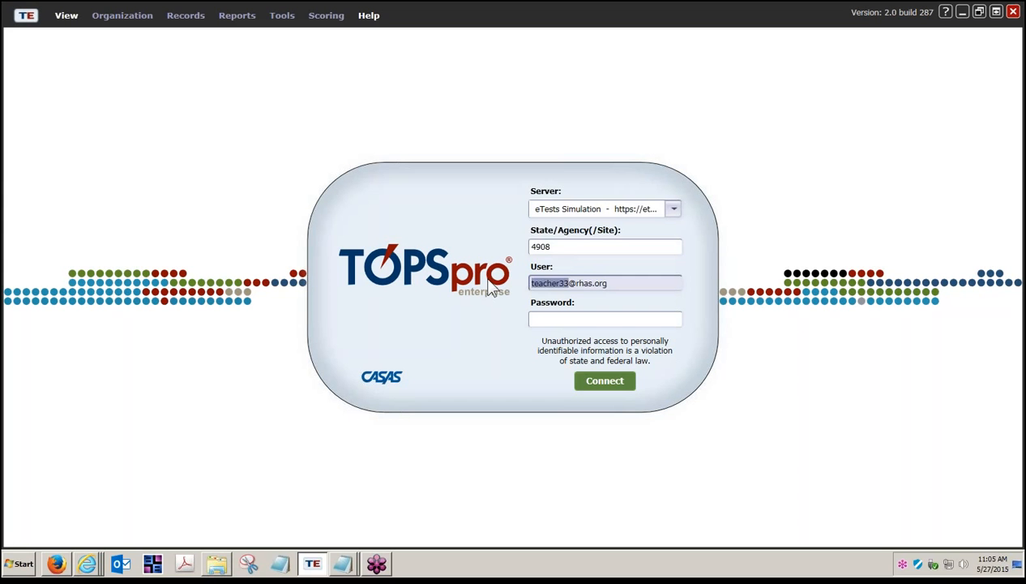
type("administrato")
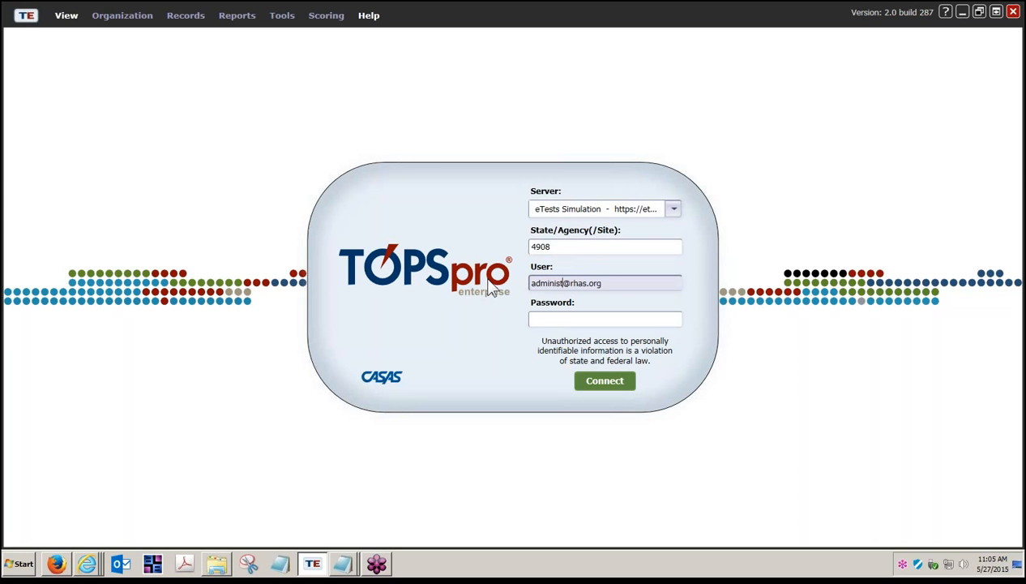
type("r23")
key("Tab")
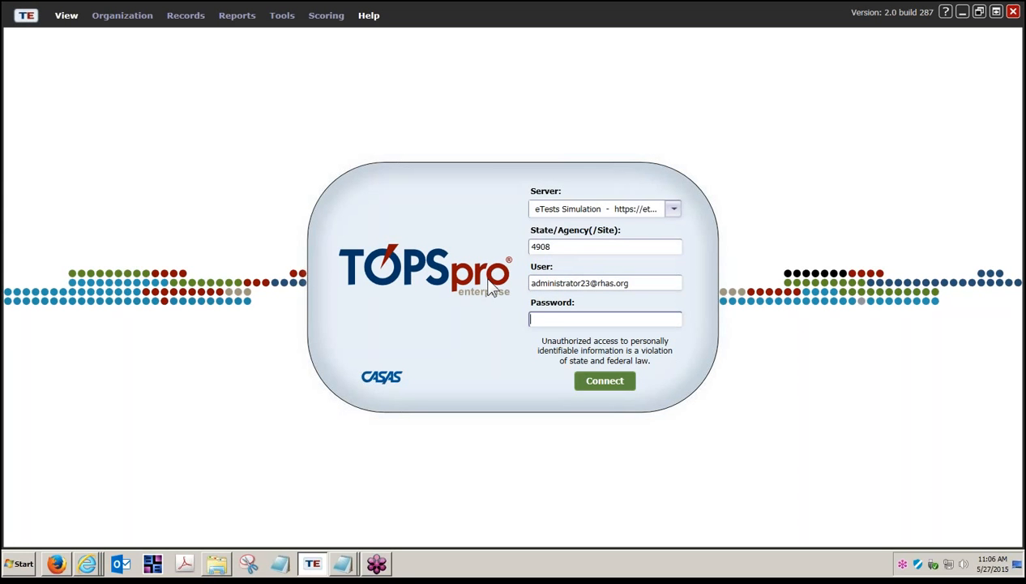
type("*****")
left_click(608, 387)
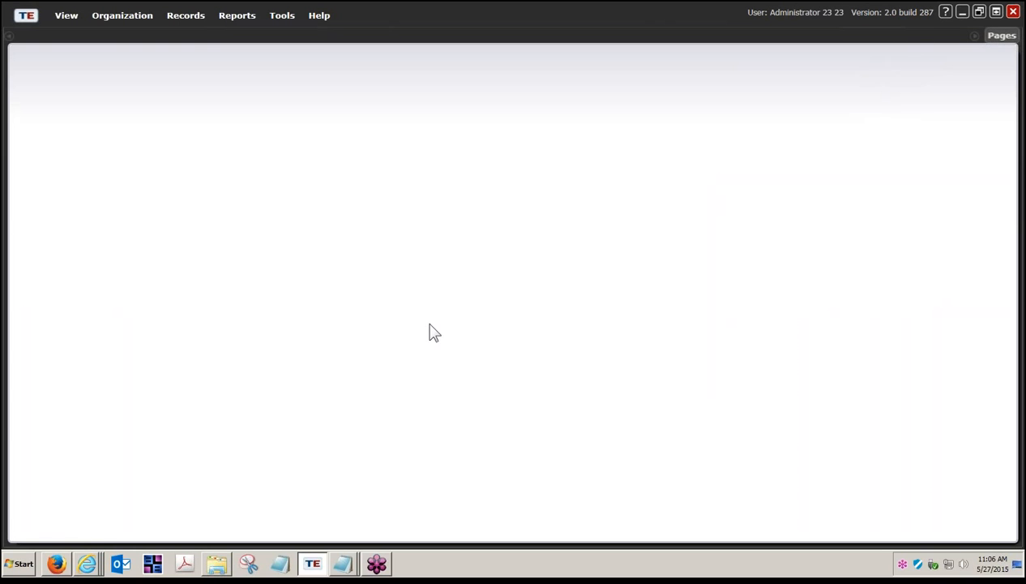
Review the Student ID diagram of classes, programs and tests in the eTests guide
left_click(87, 568)
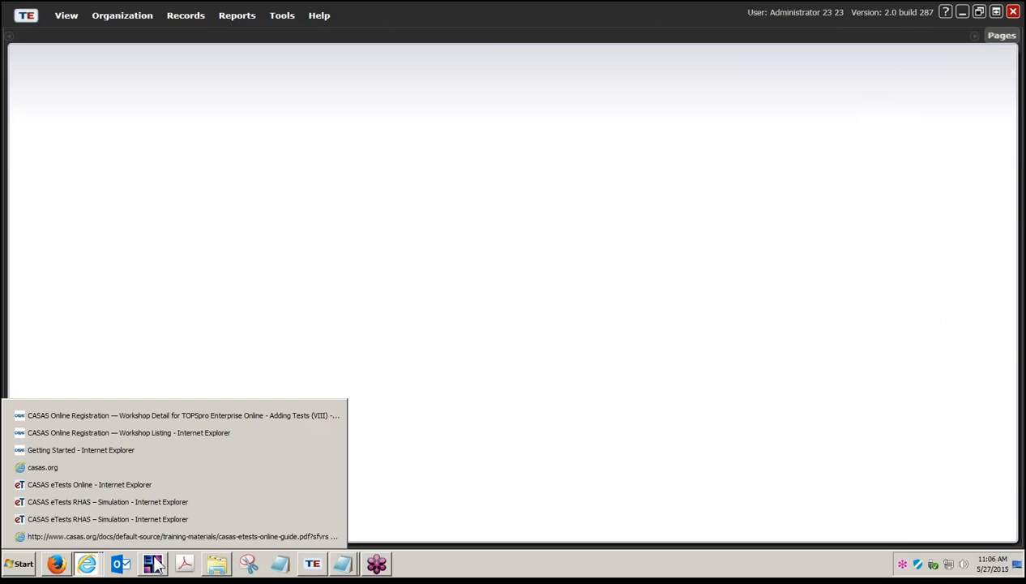
left_click(244, 525)
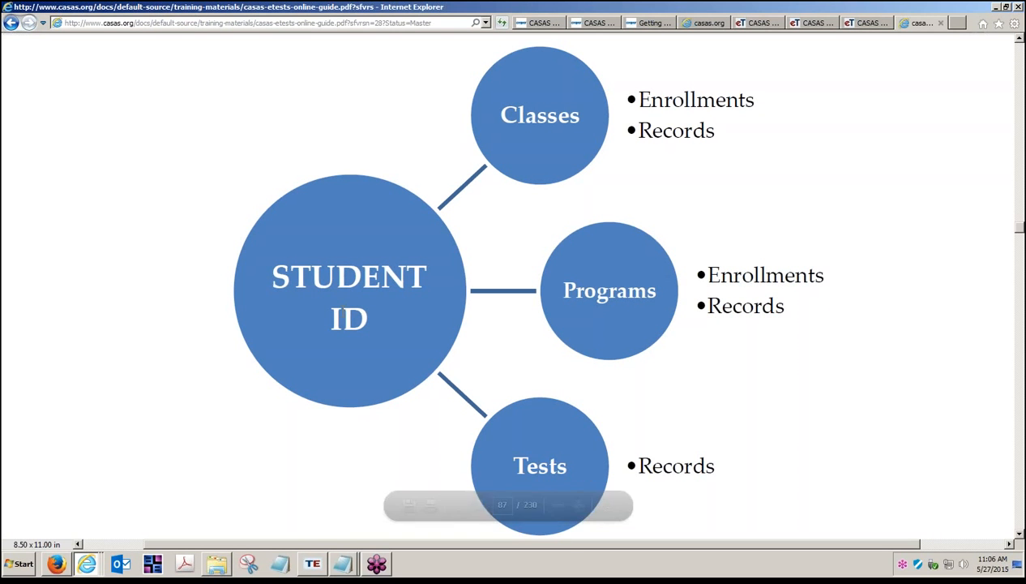
left_click(343, 312)
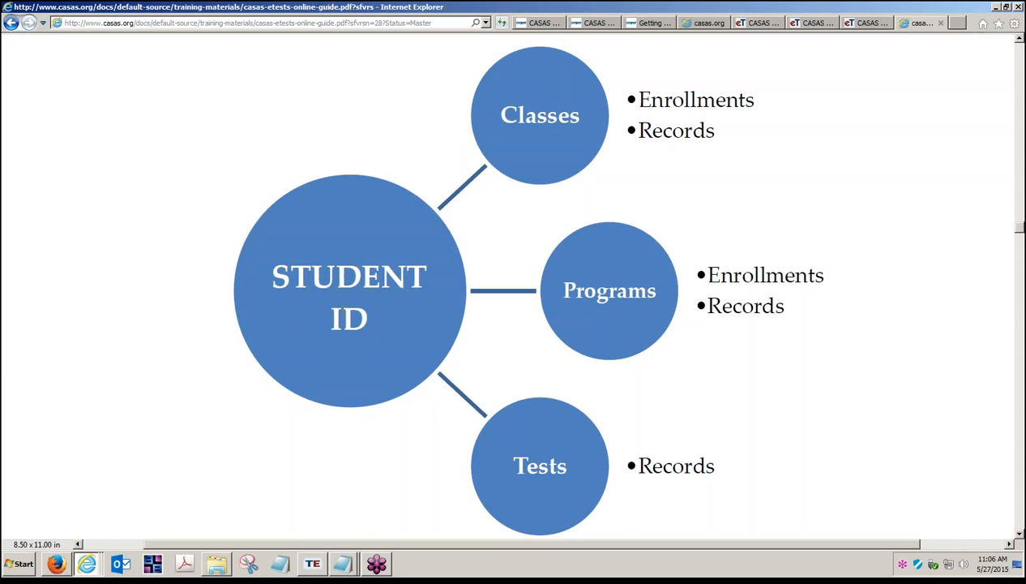
key("ctrl")
key("ctrl")
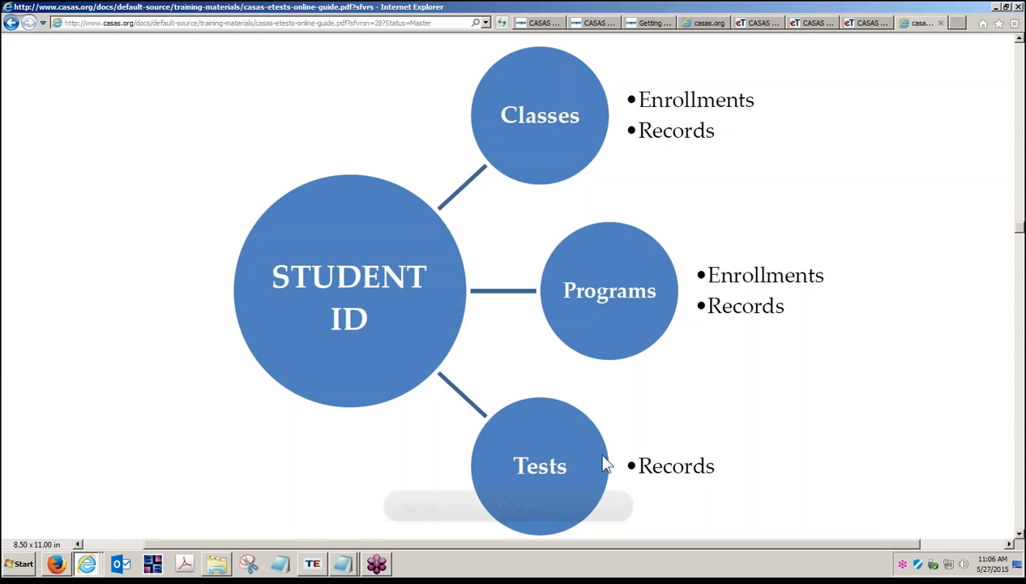
key("ctrl")
key("ctrl")
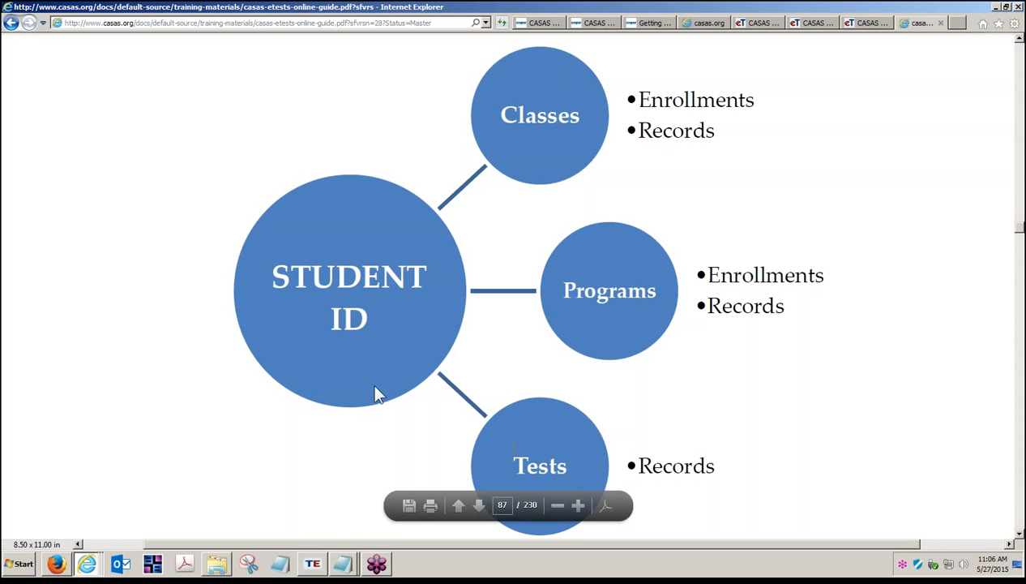
key("ctrl")
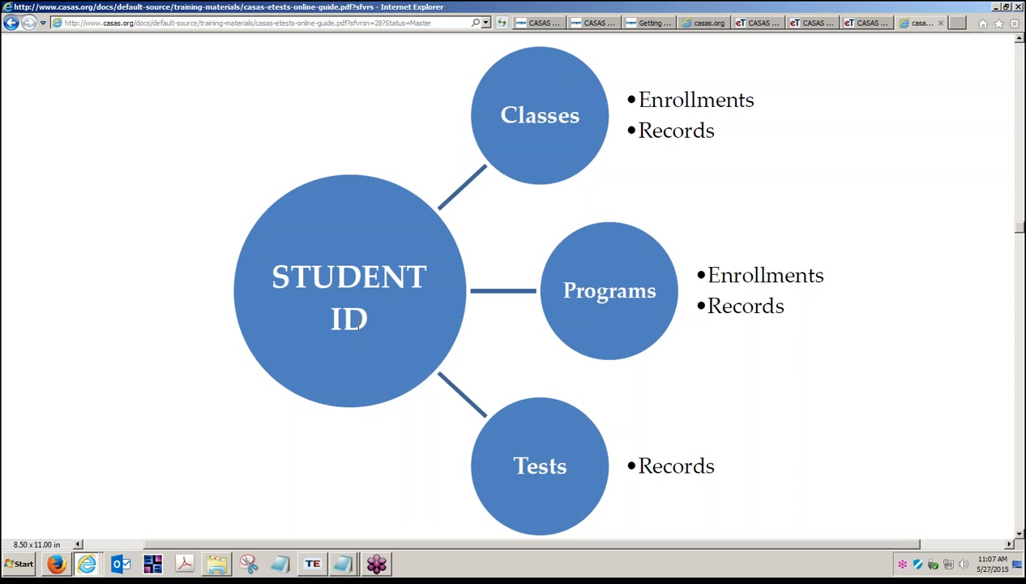
Switch to TOPSpro Enterprise and open the Students Demographics list, accepting the default filter
left_click(312, 563)
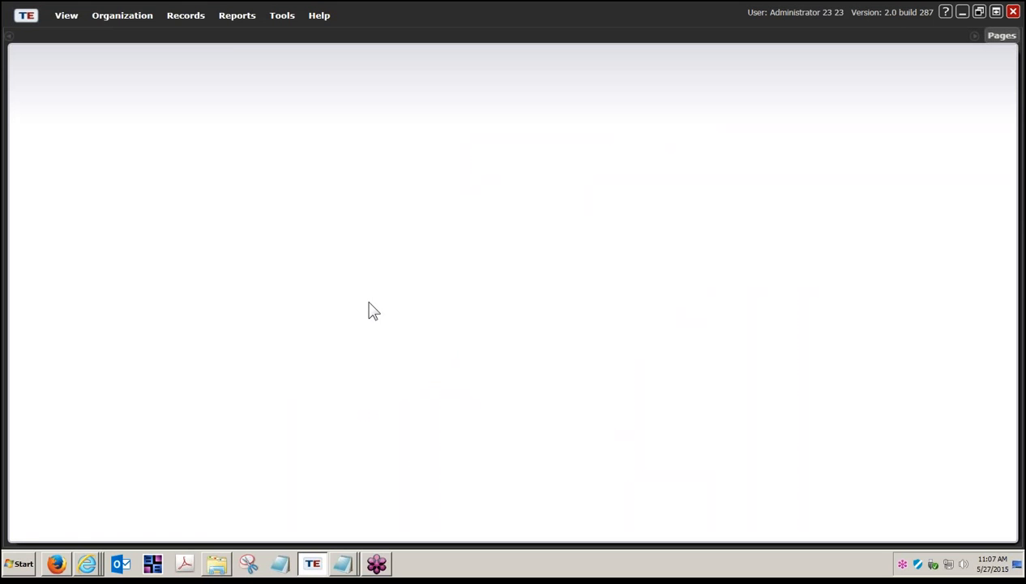
left_click(190, 22)
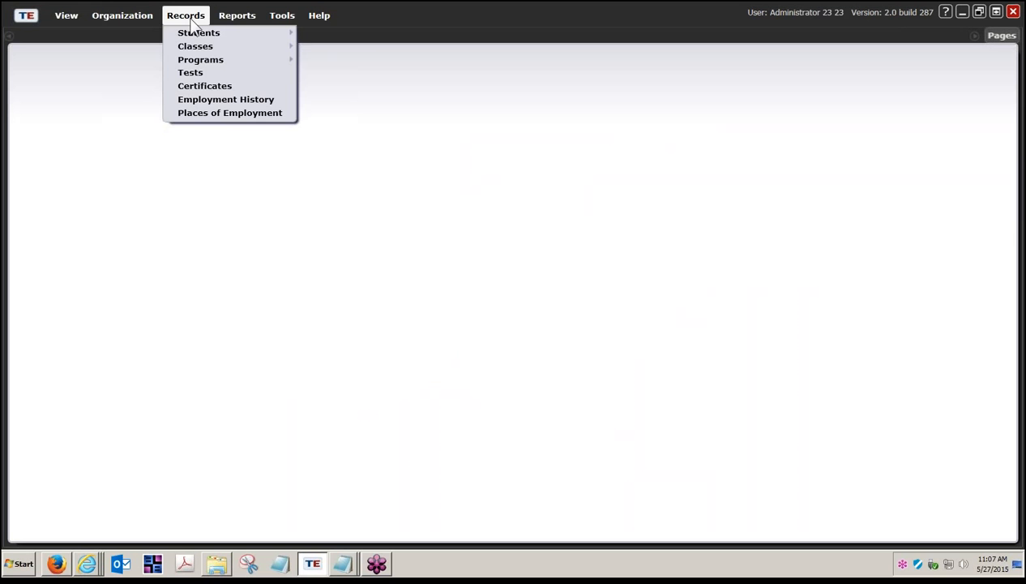
mouse_move(212, 41)
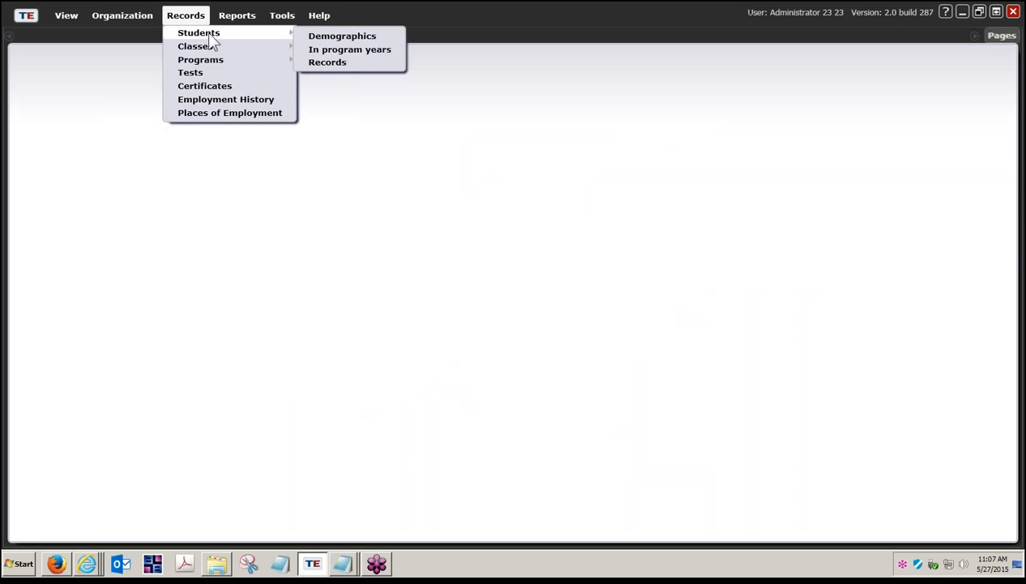
left_click(339, 39)
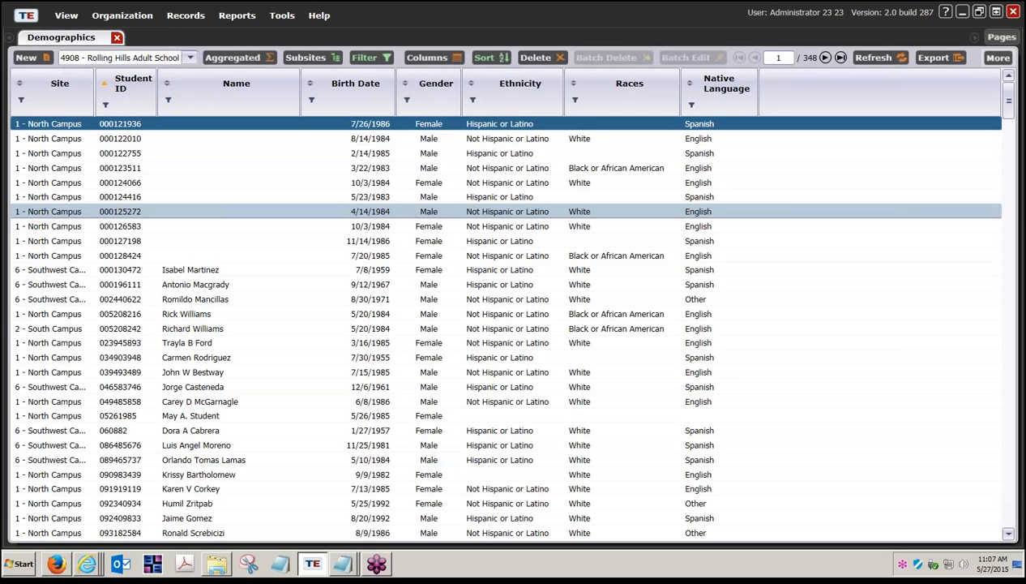
left_click(365, 57)
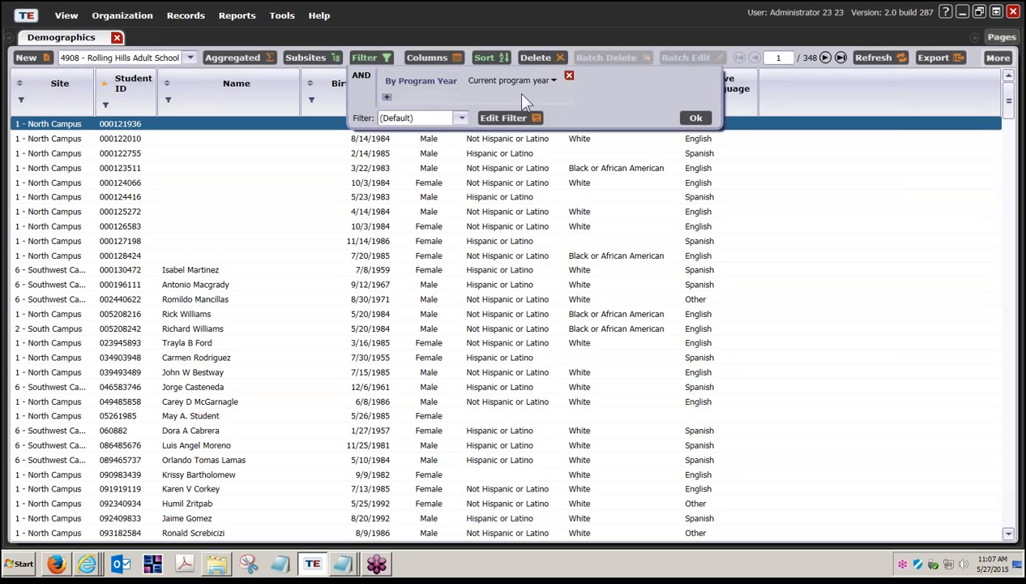
left_click(696, 119)
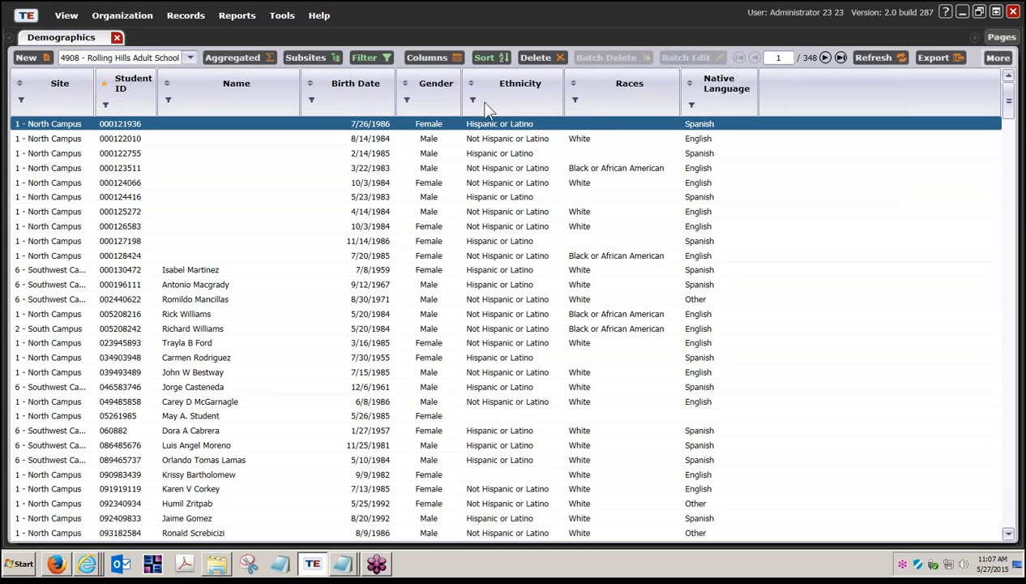
Filter the Student ID column for the sample student's ID, open that student's record, and show its Tests
left_click(105, 106)
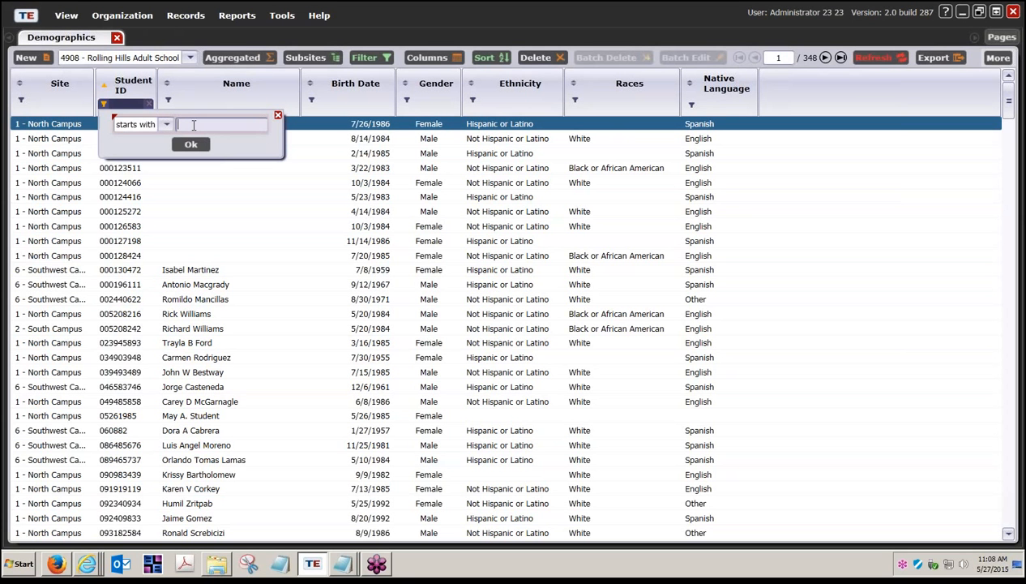
type("05")
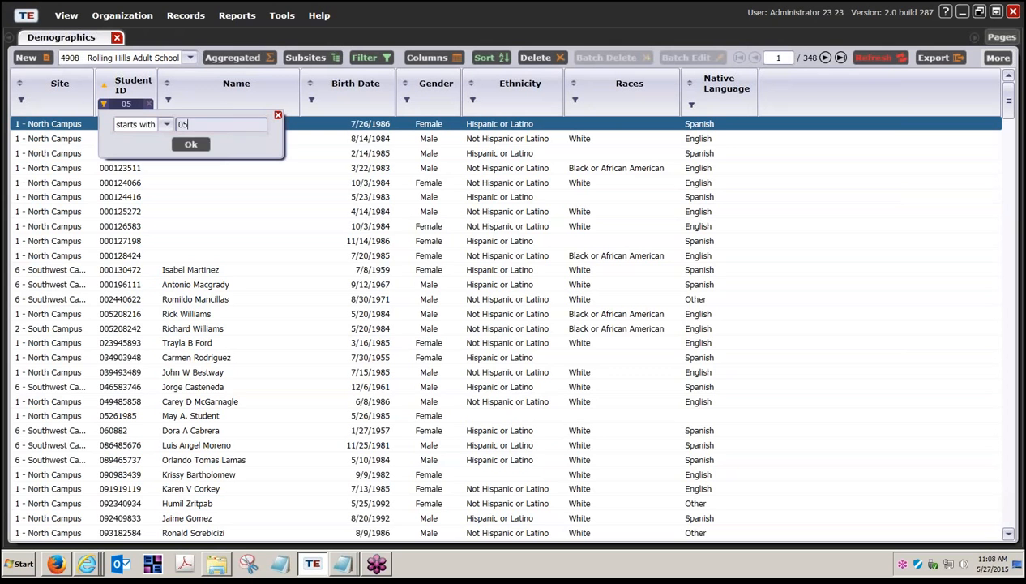
type("261985")
key("Return")
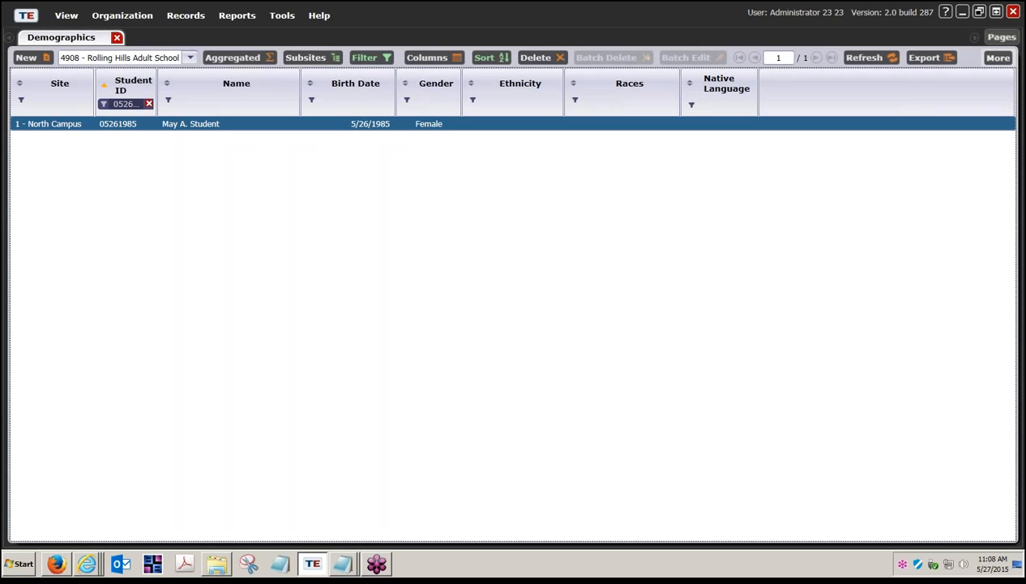
double_click(191, 124)
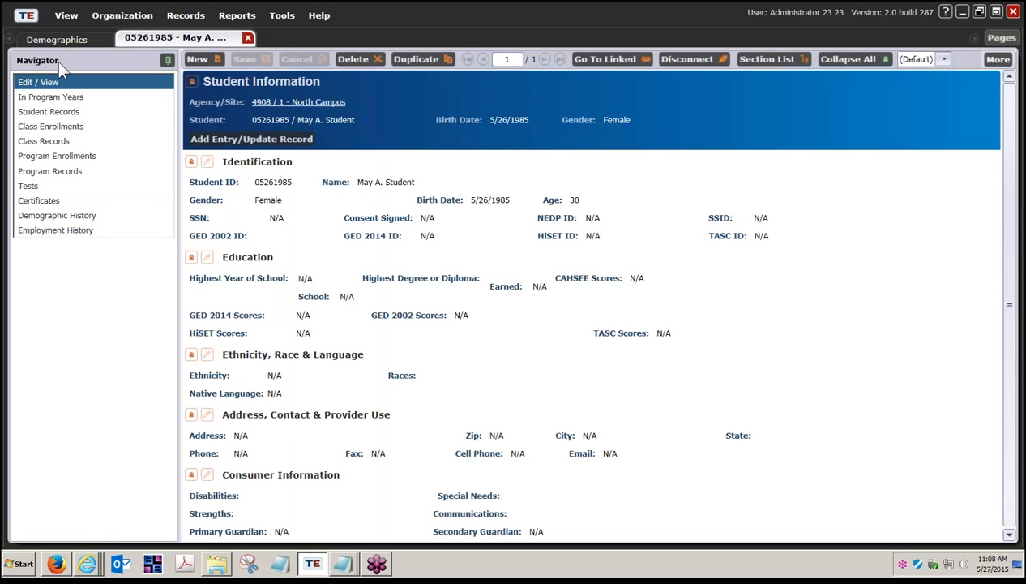
left_click(53, 184)
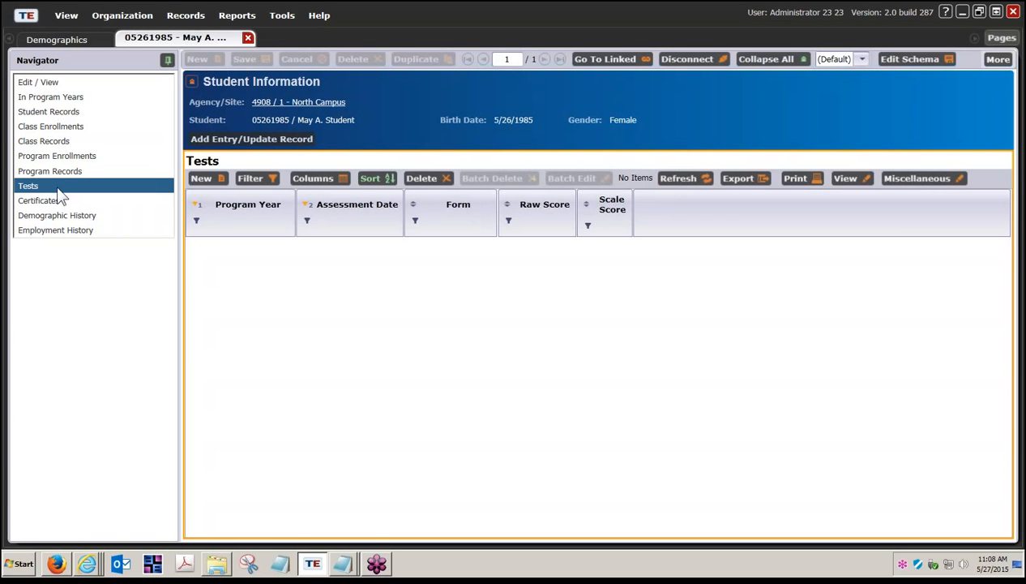
Start a new test record for the student and set its assessment date to 5/26/2015
left_click(202, 178)
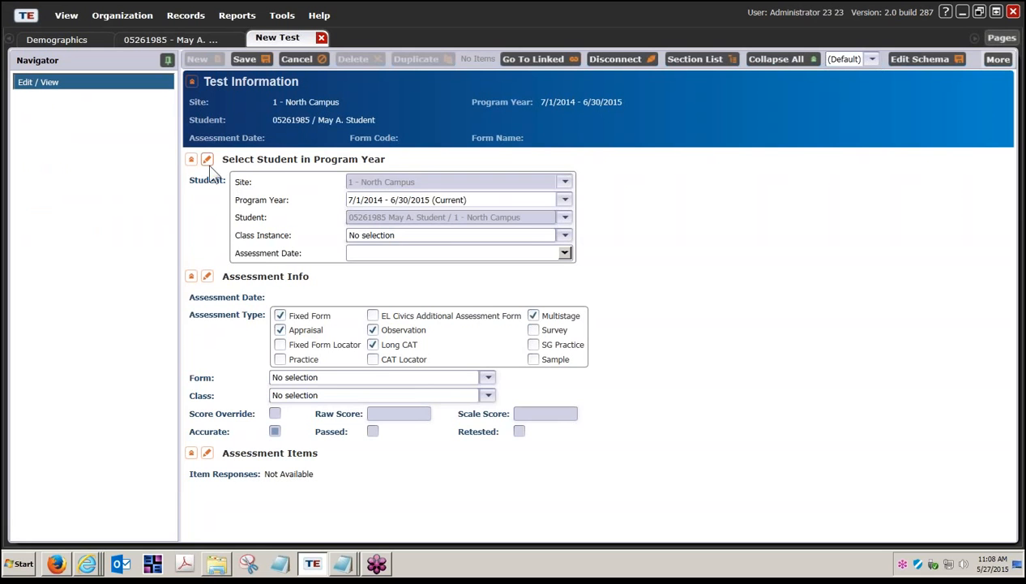
left_click(191, 160)
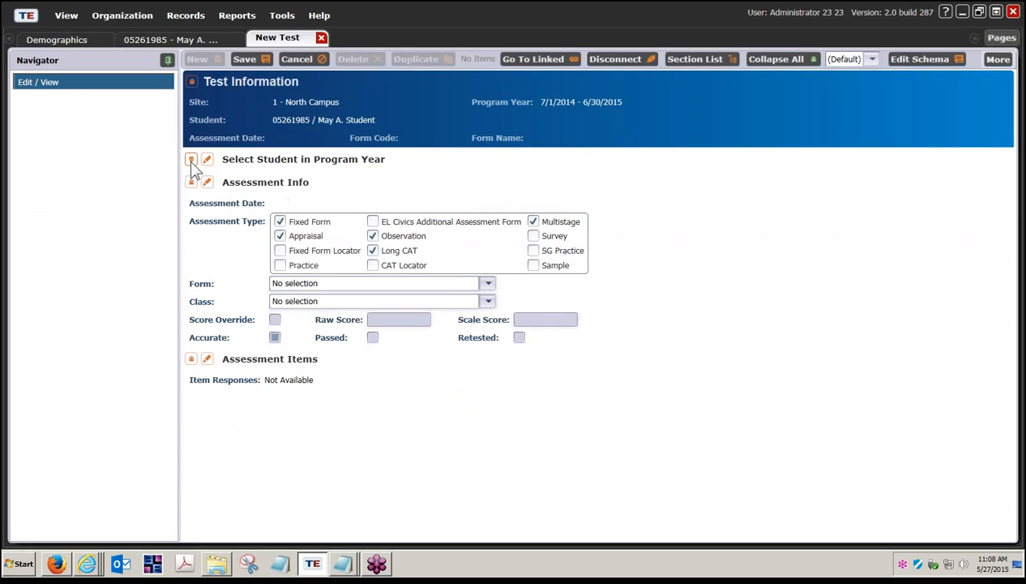
left_click(192, 183)
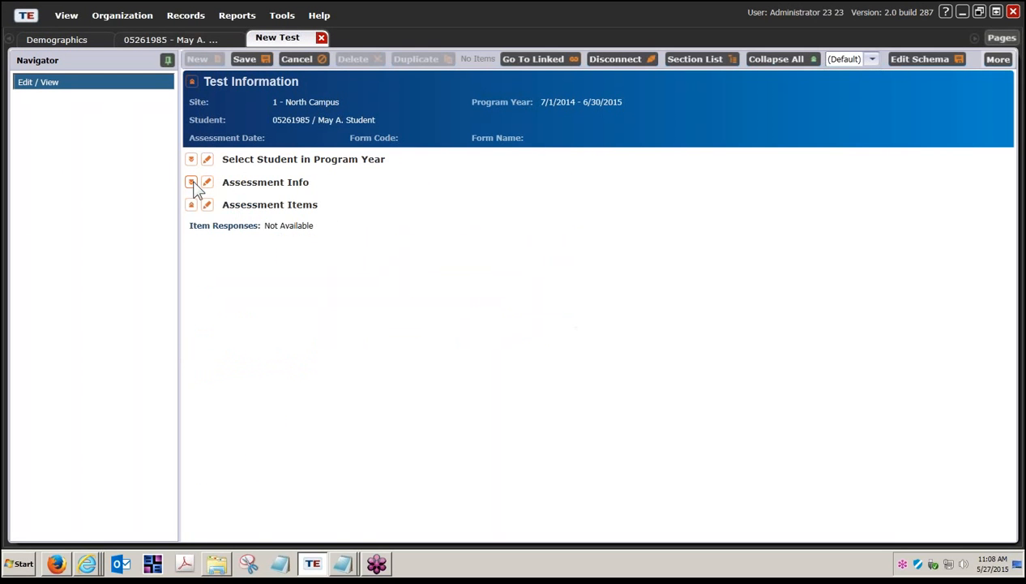
left_click(195, 206)
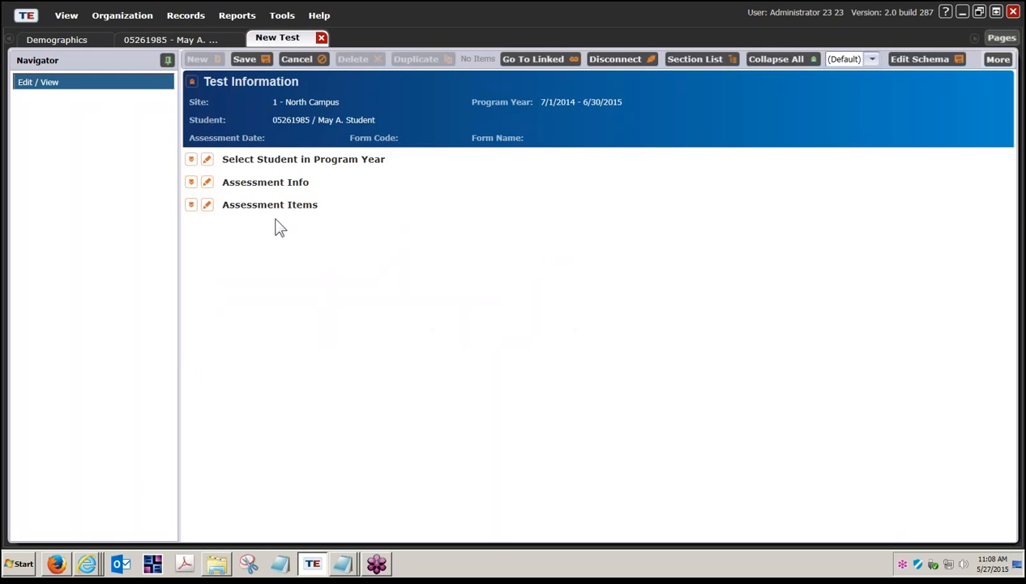
left_click(191, 159)
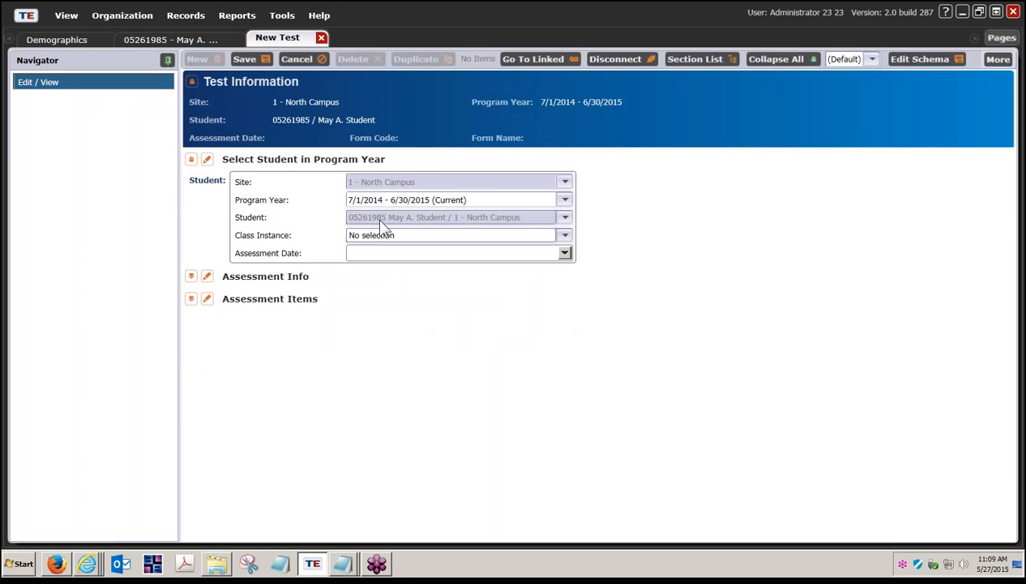
left_click(564, 254)
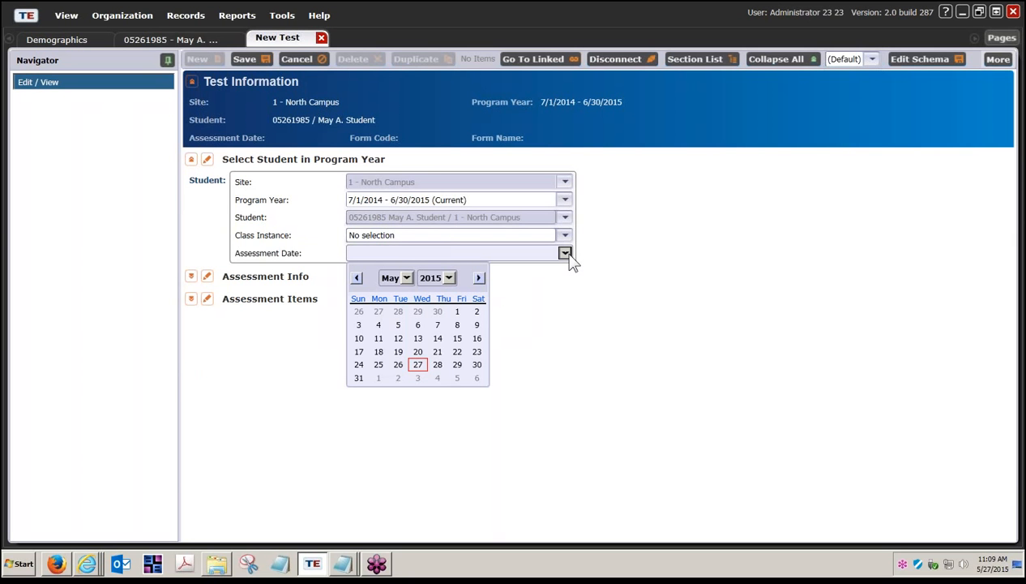
left_click(399, 367)
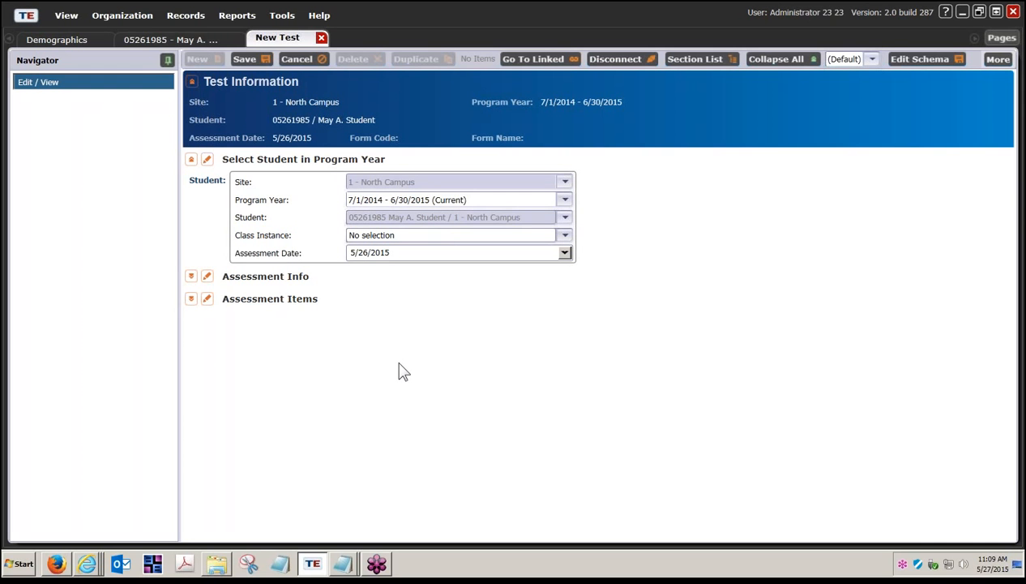
Choose the form 081RX - Life and Work Reading Level A Extended for the test
left_click(191, 277)
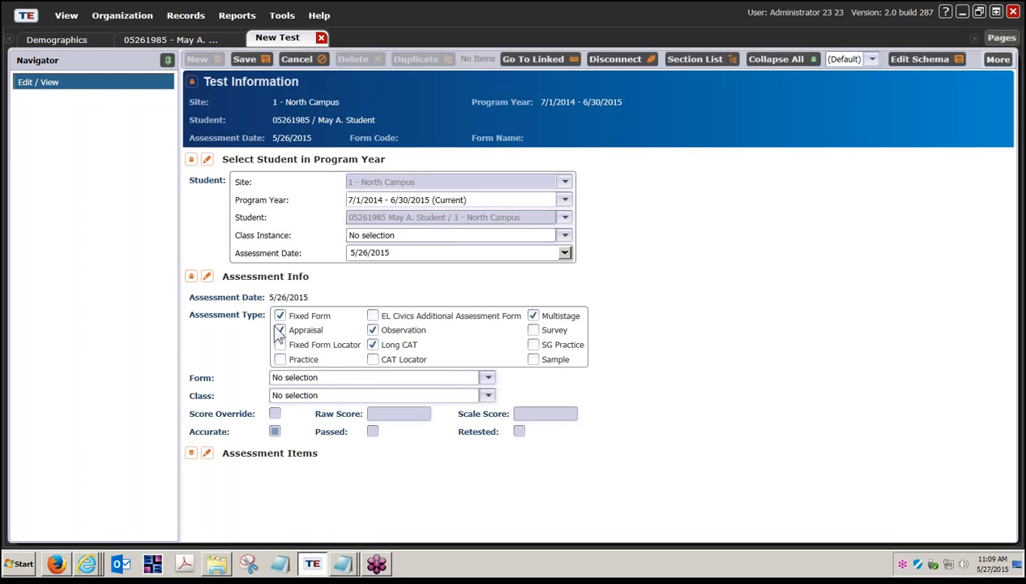
left_click(488, 379)
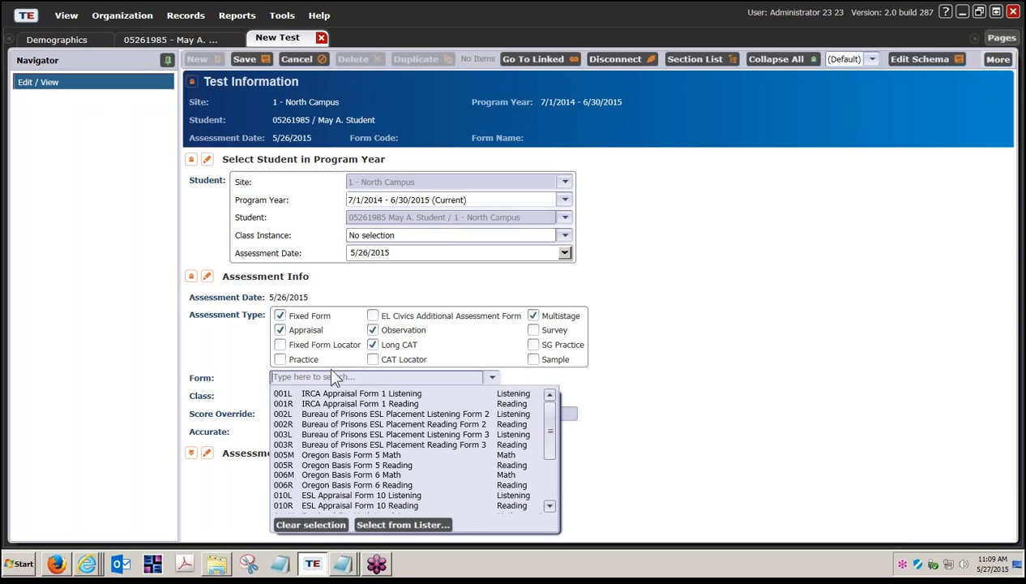
type("81")
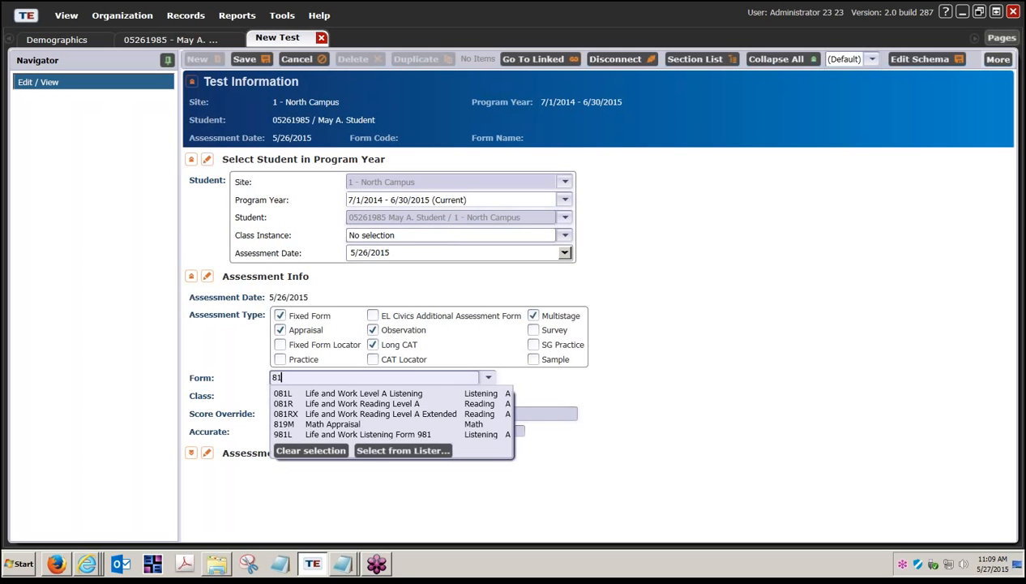
left_click(337, 414)
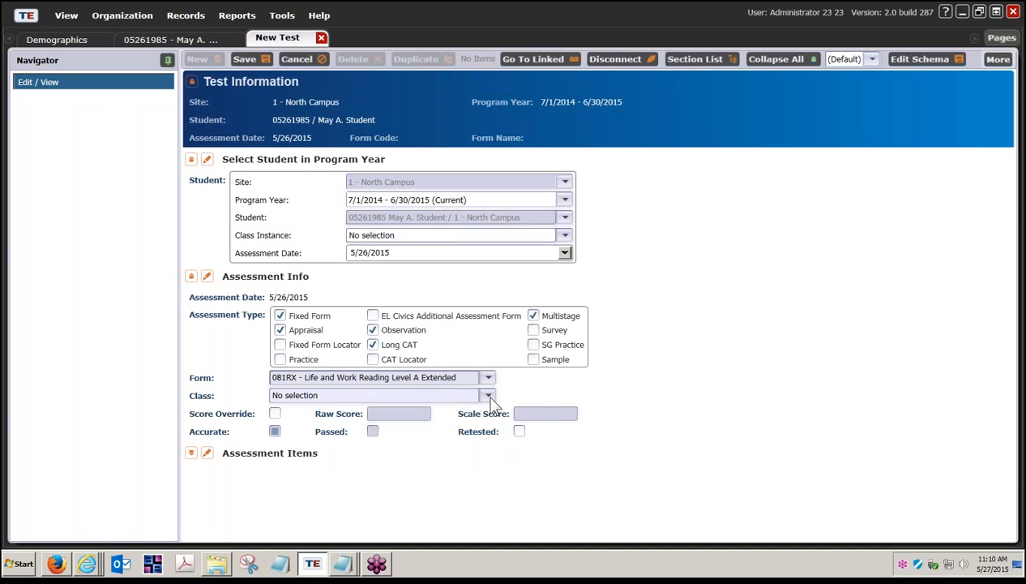
Turn on Score Override and enter a raw score of 16
left_click(275, 415)
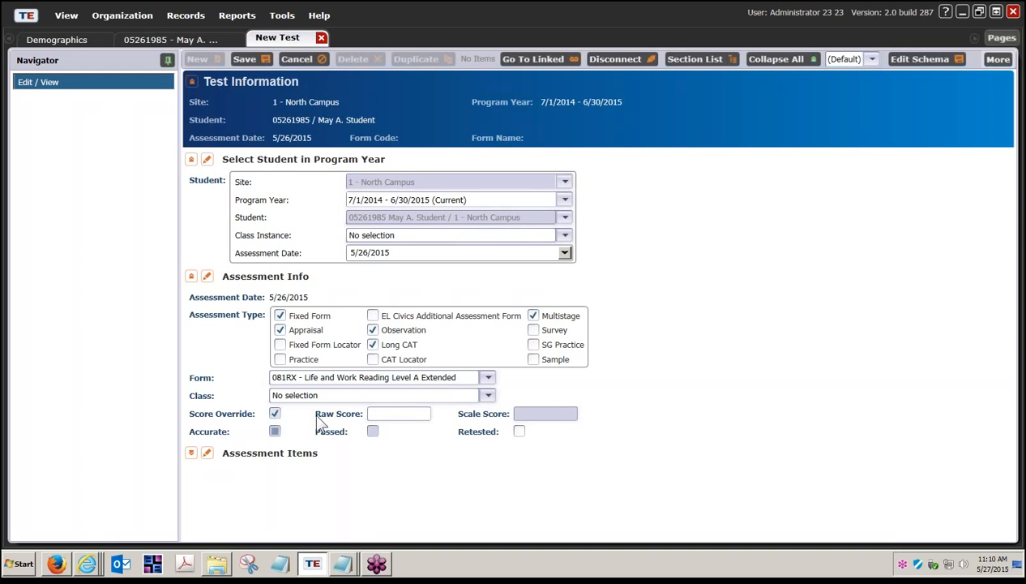
left_click(385, 415)
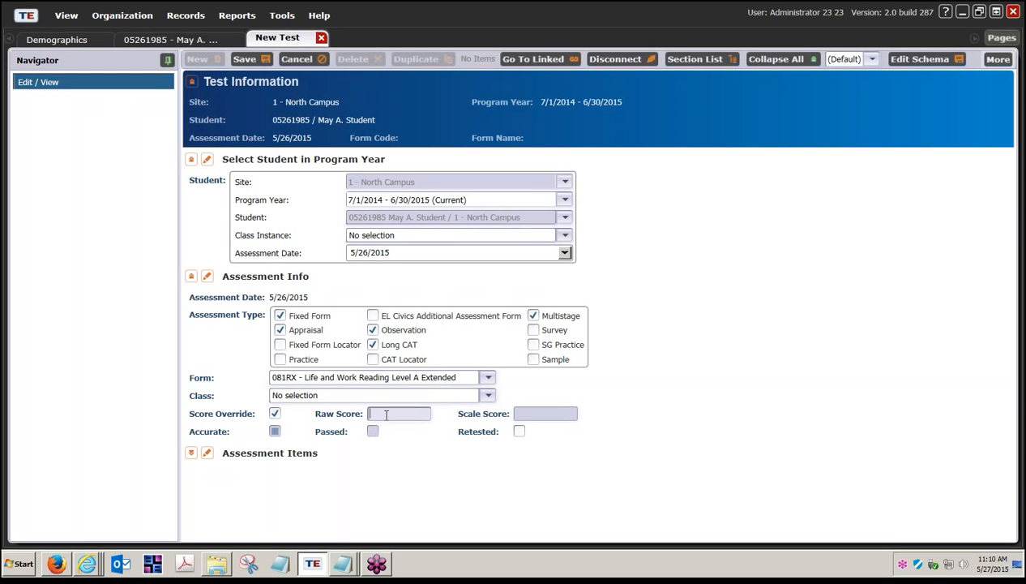
type("16")
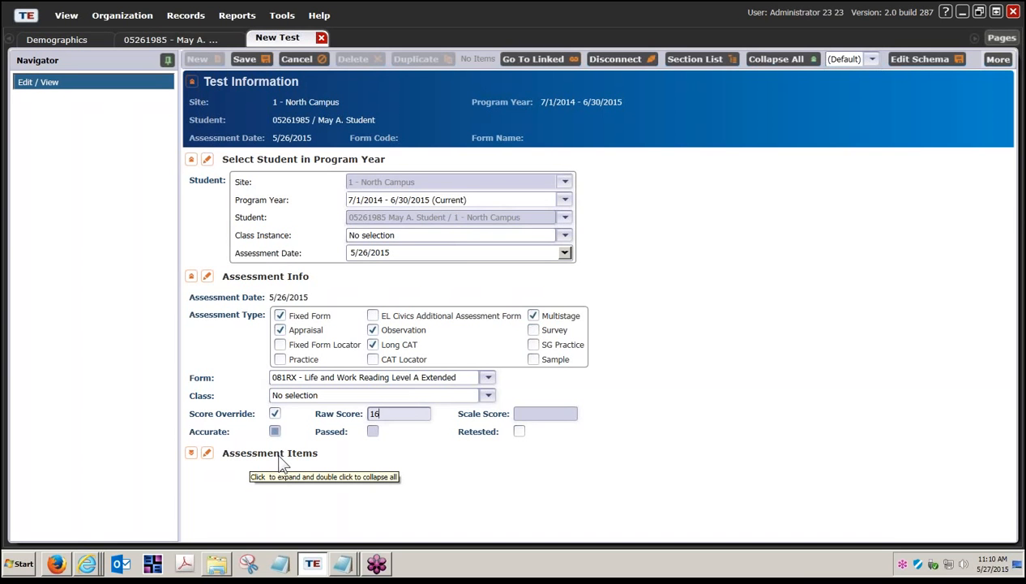
Expand the Assessment Items section, keep Score Override on, and save the new test record
left_click(275, 414)
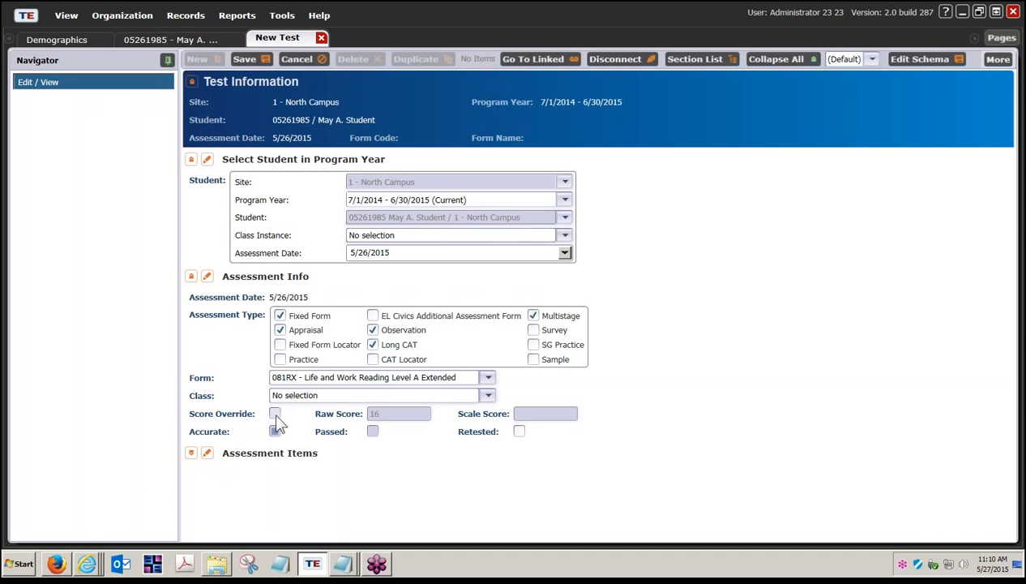
left_click(275, 415)
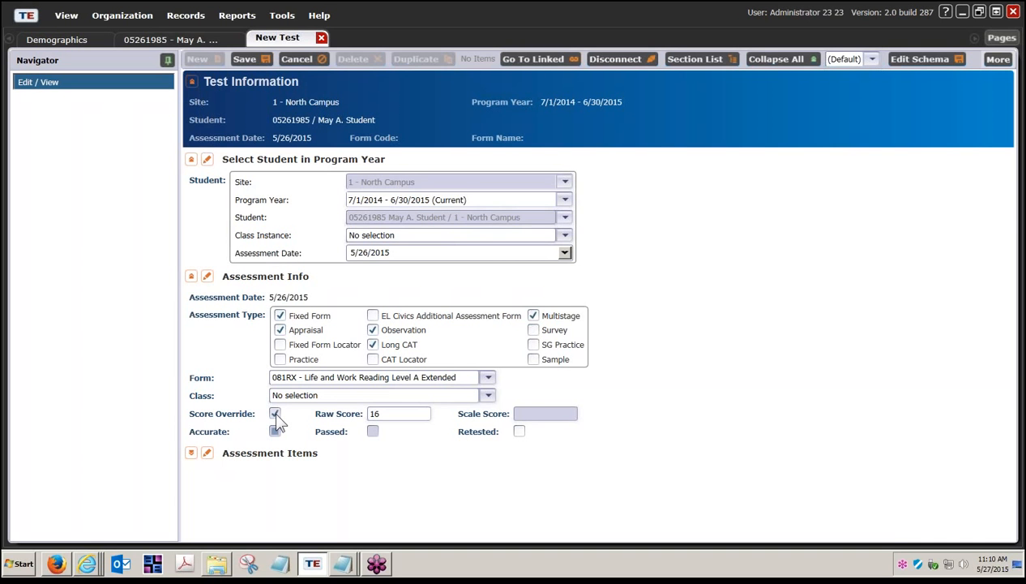
left_click(275, 414)
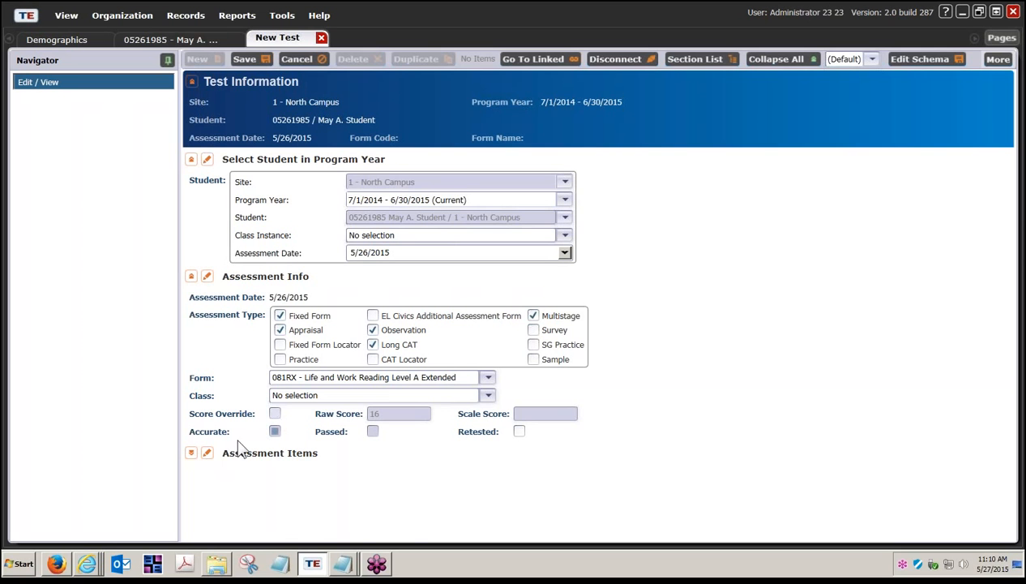
left_click(191, 453)
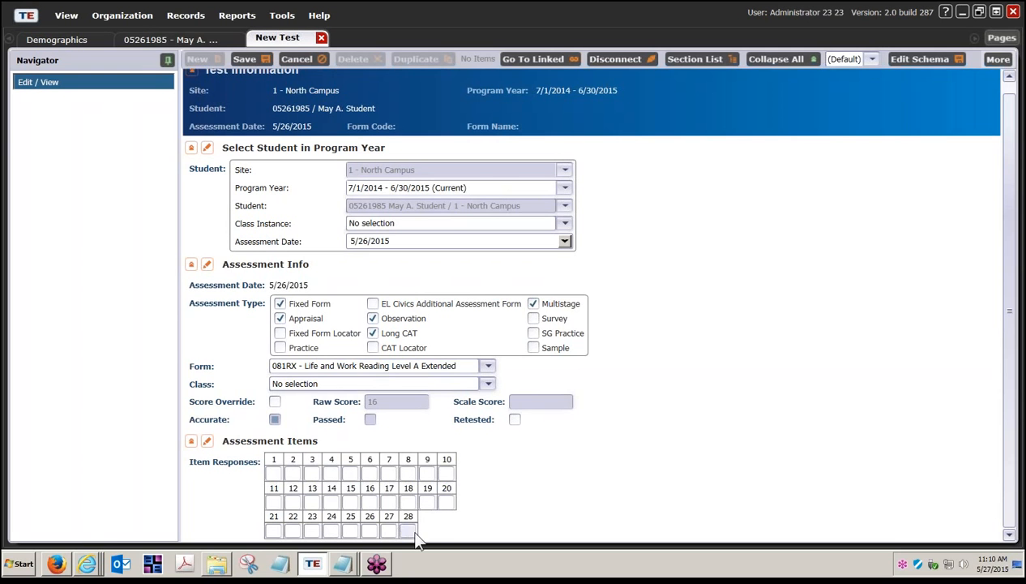
left_click(275, 401)
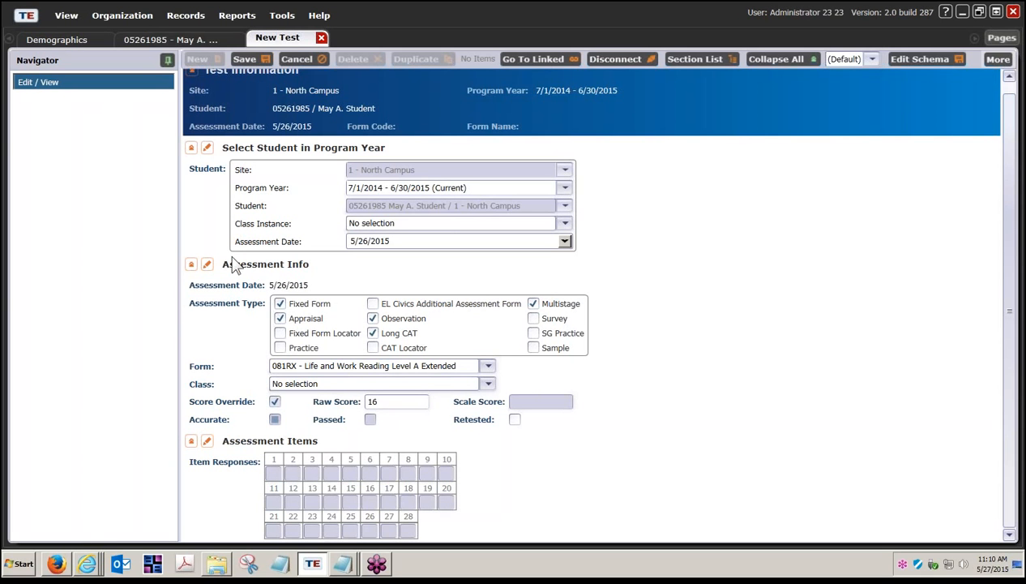
left_click(253, 67)
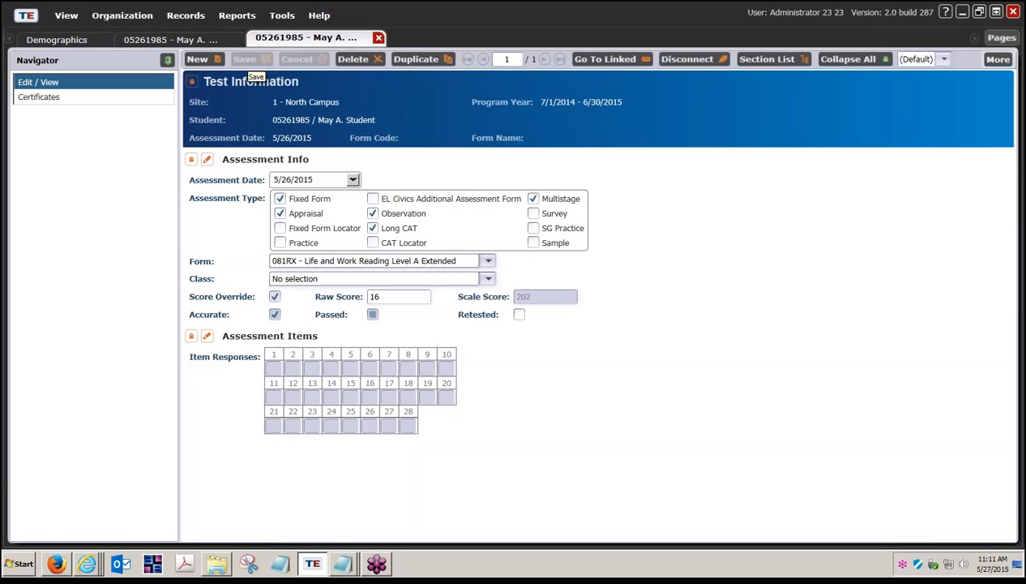
Close the saved test's tab and refresh the student's Tests list
left_click(378, 38)
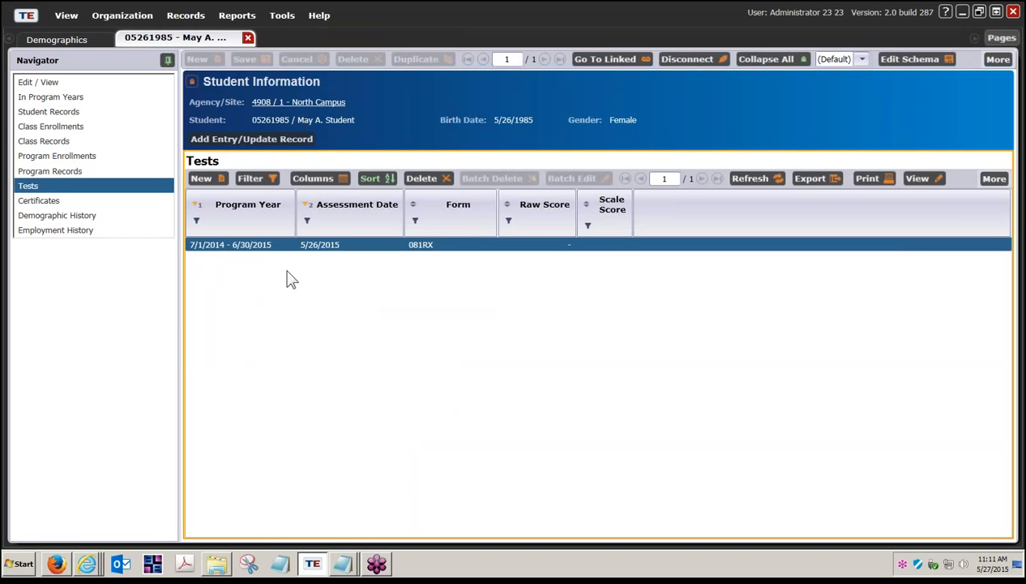
left_click(747, 179)
Switch to the CASAS eTests RHAS Simulation browser window and open the Coordinator/Proctor sign-in
right_click(95, 565)
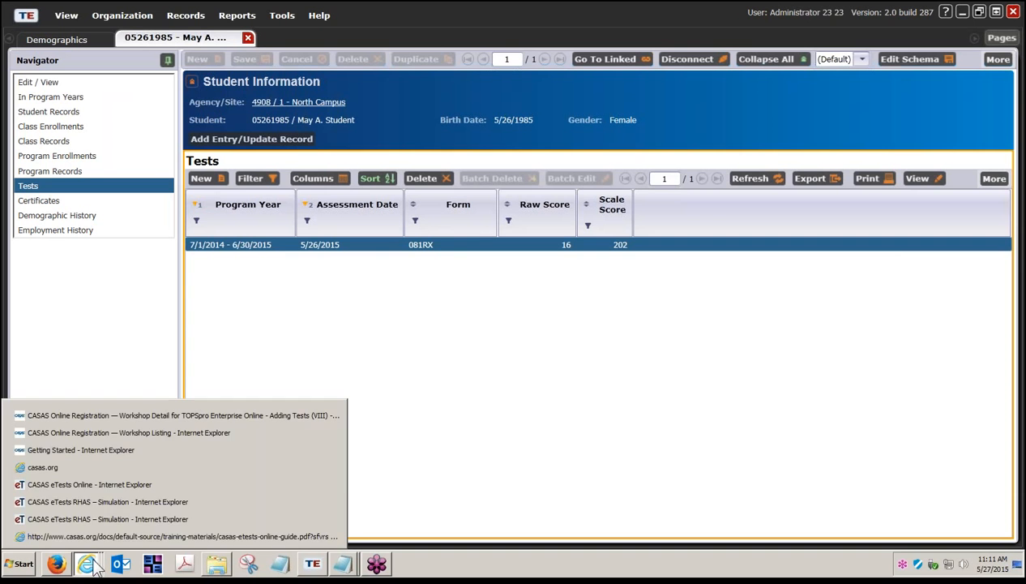
left_click(136, 500)
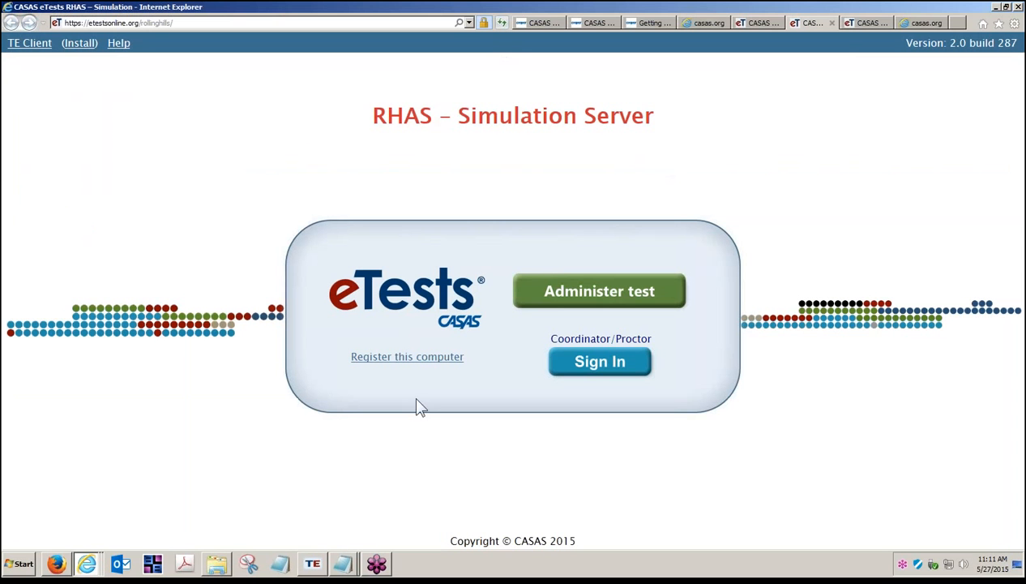
left_click(621, 368)
left_click(606, 371)
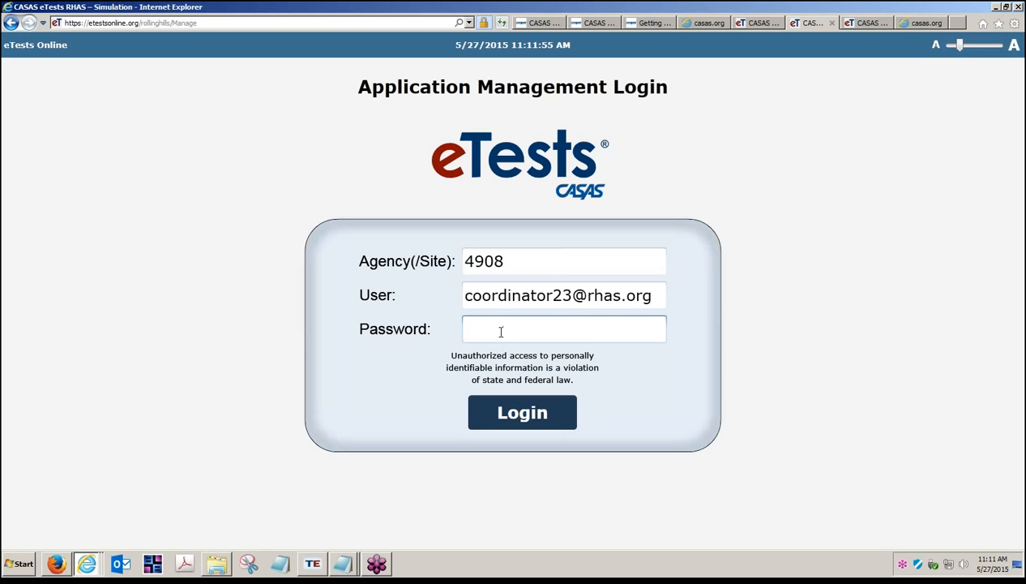
Log in to eTests Online application management for agency 4908, switching the user to the administrator account e-mail and entering its password
type("•••••••••••")
left_click(553, 297)
left_click_drag(552, 297, 456, 305)
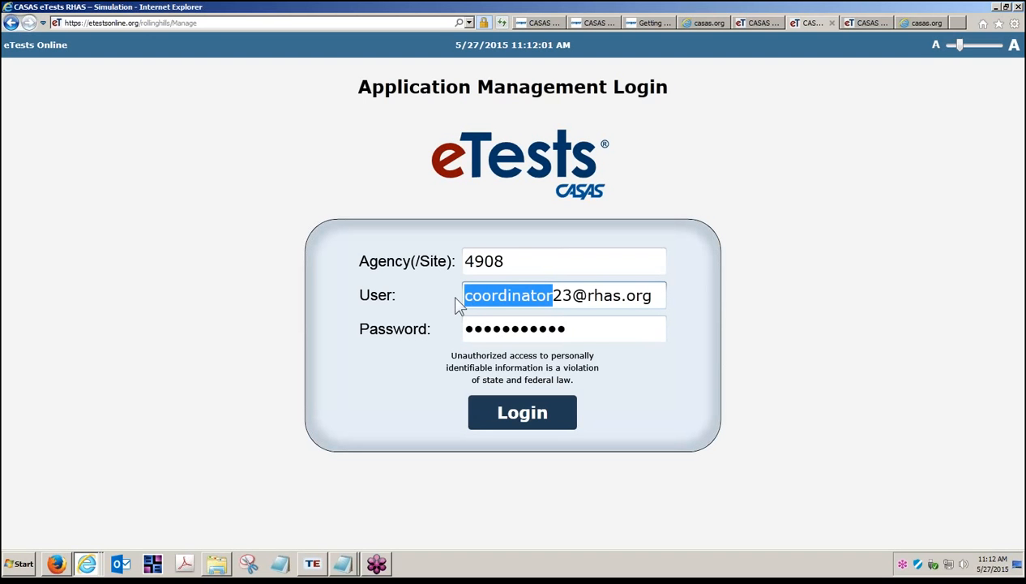
type("administra")
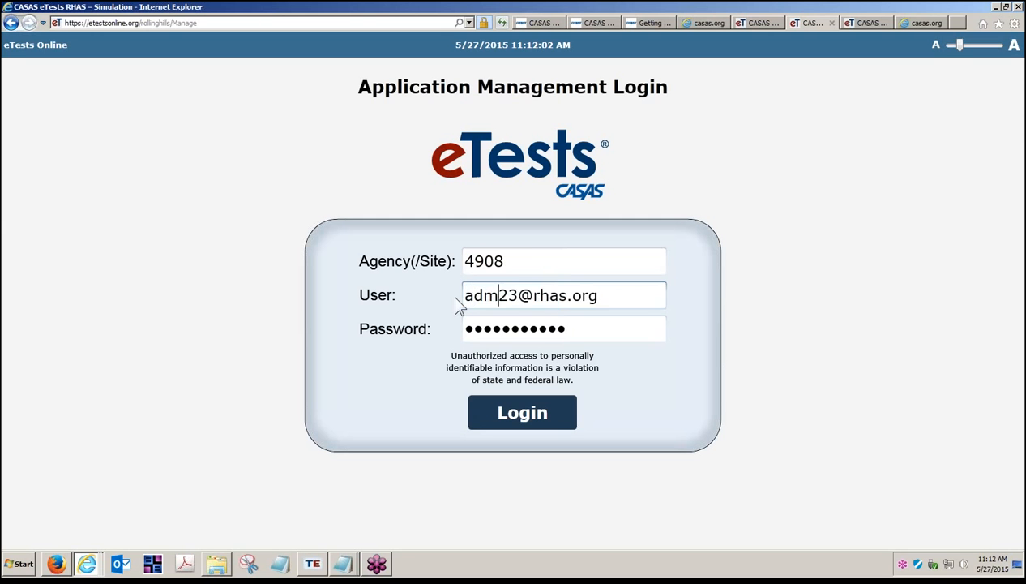
type("tor")
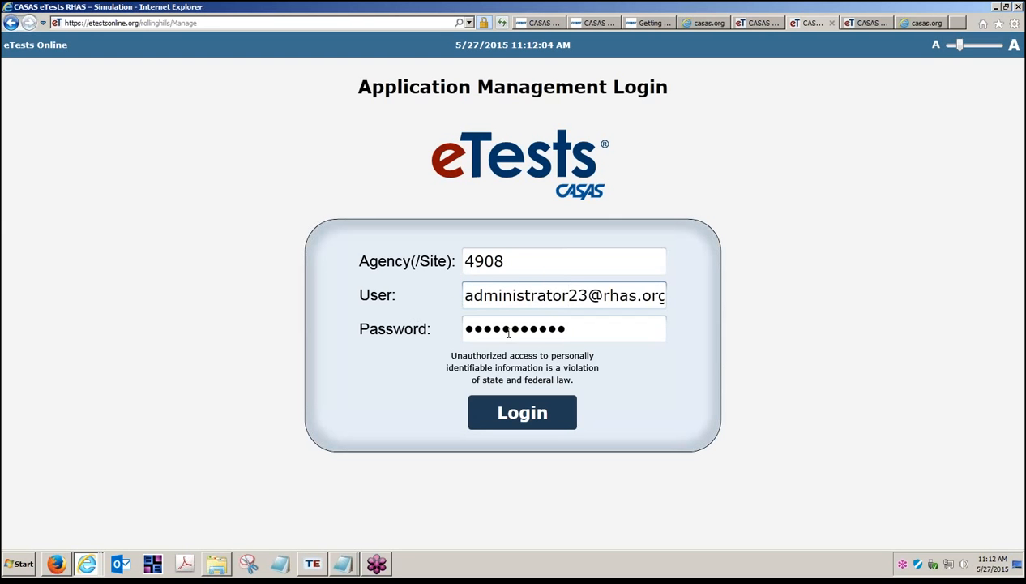
left_click_drag(576, 327, 430, 334)
type("•••••")
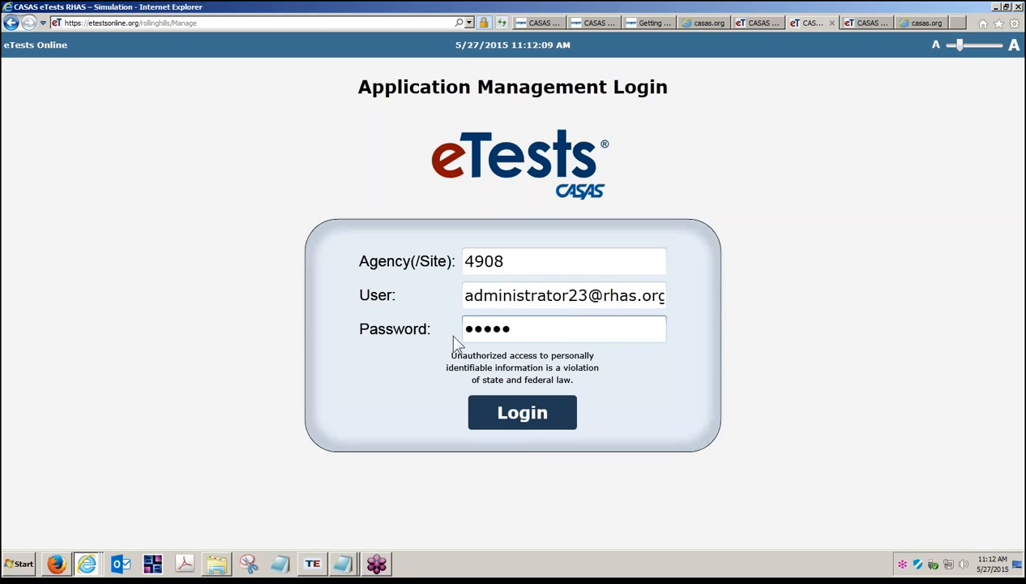
left_click(538, 428)
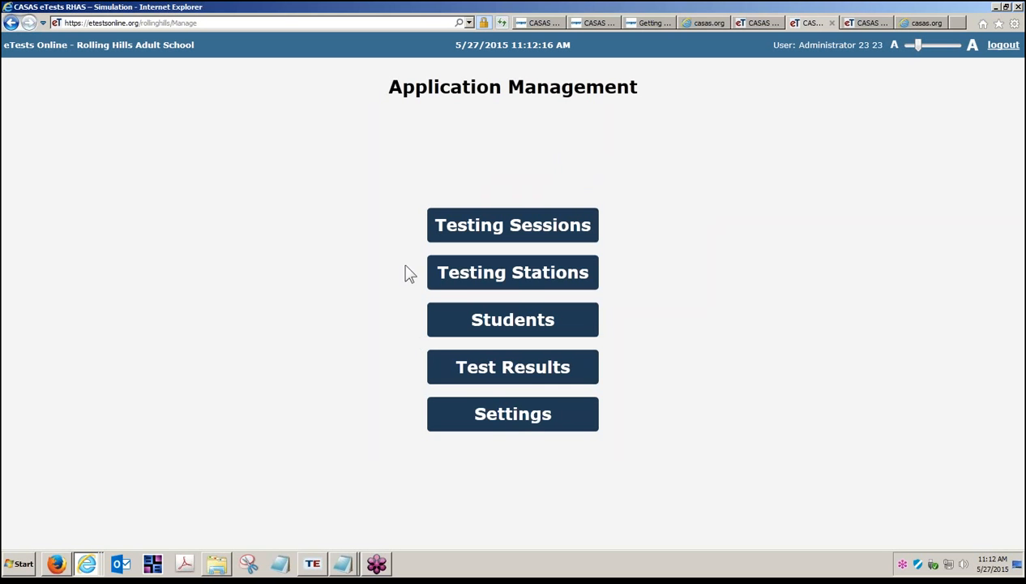
Open Students and filter the demographics list to Student IDs containing the demo student's ID
left_click(523, 323)
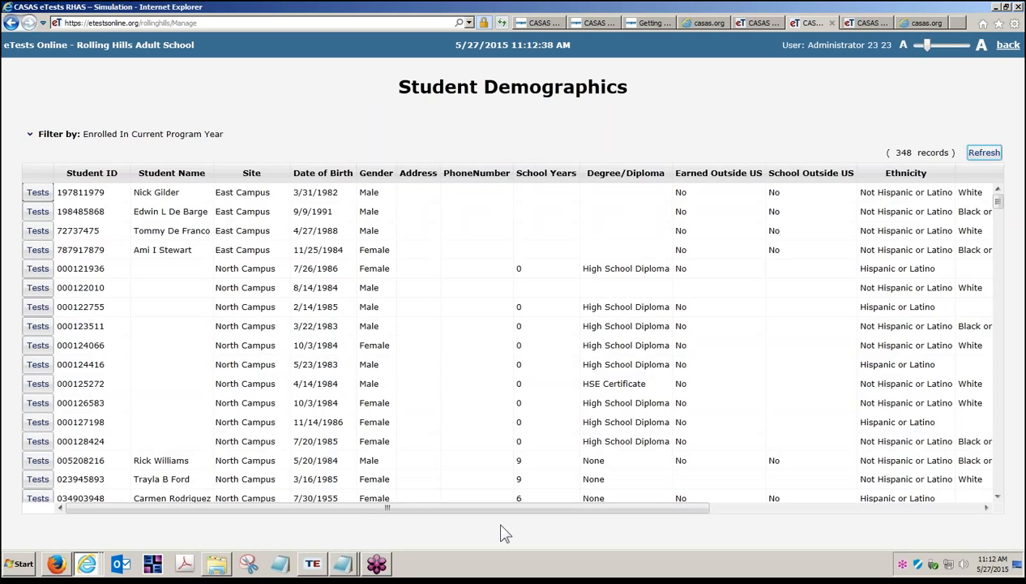
left_click(30, 135)
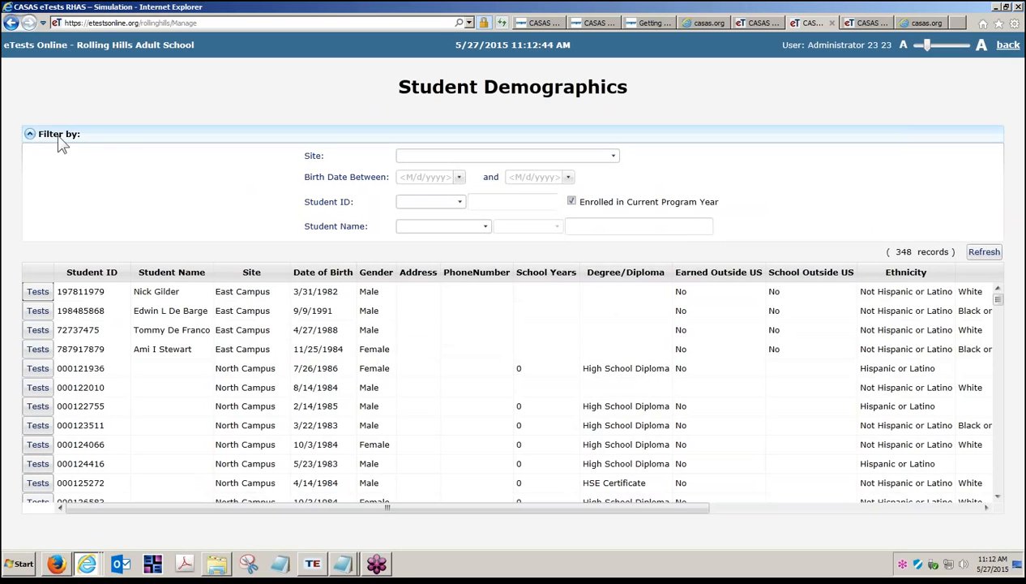
left_click(460, 203)
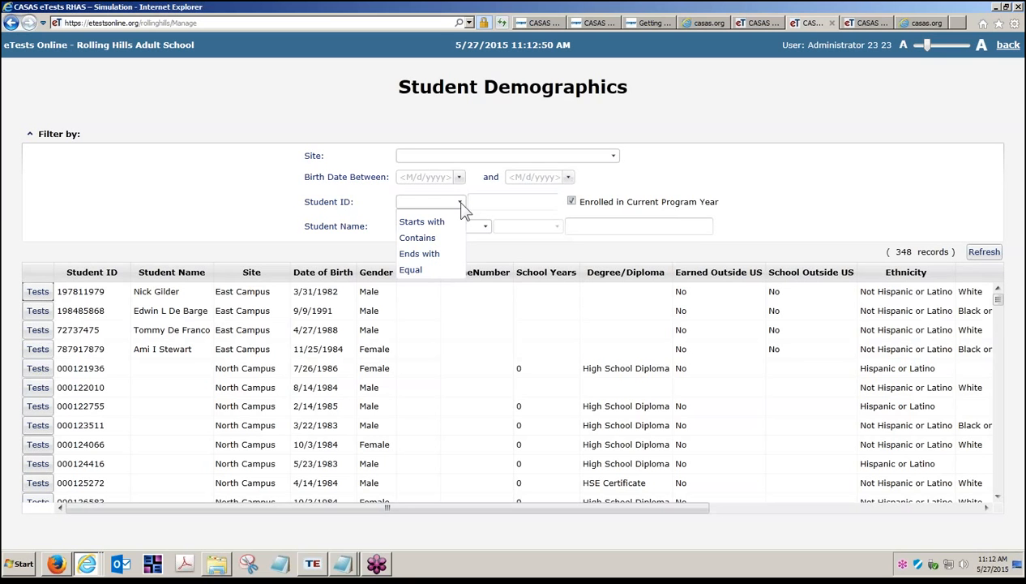
left_click(438, 238)
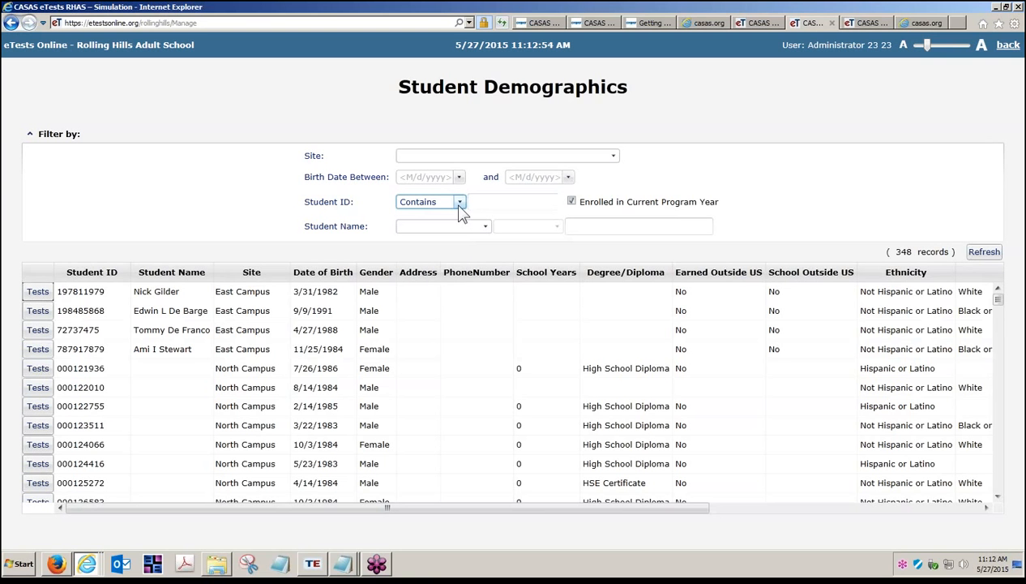
left_click(459, 202)
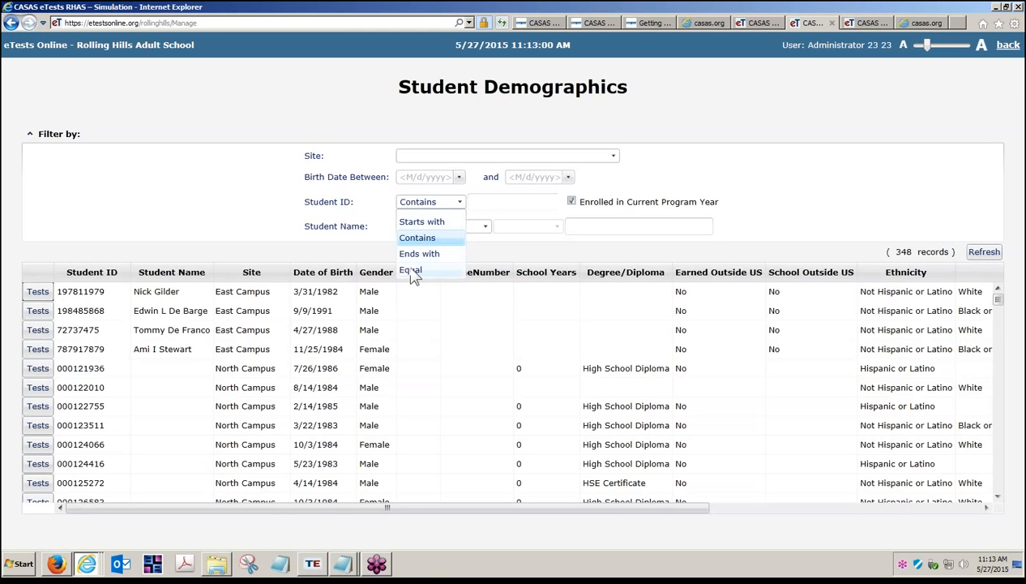
left_click(421, 239)
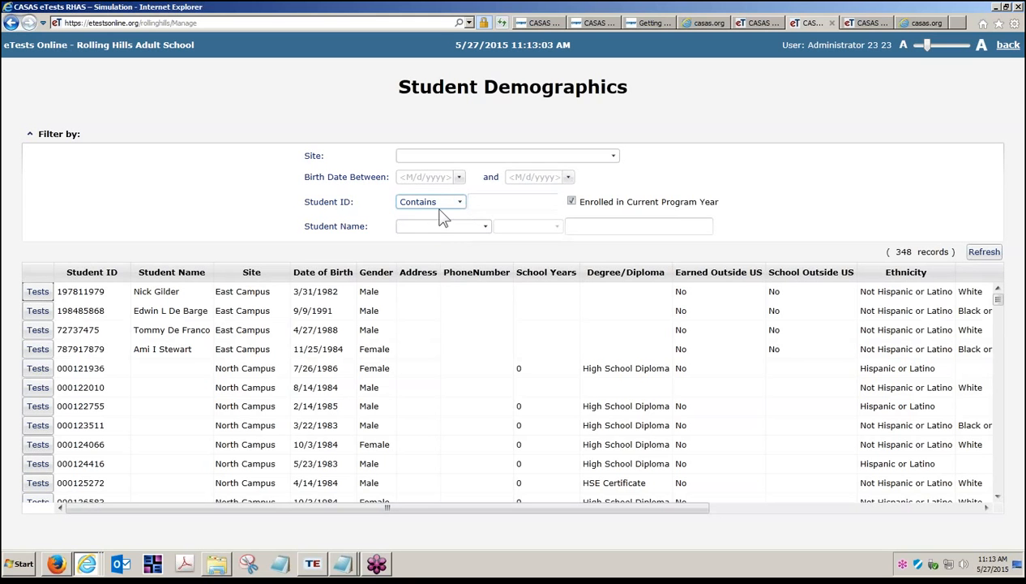
left_click(520, 203)
type("05261985")
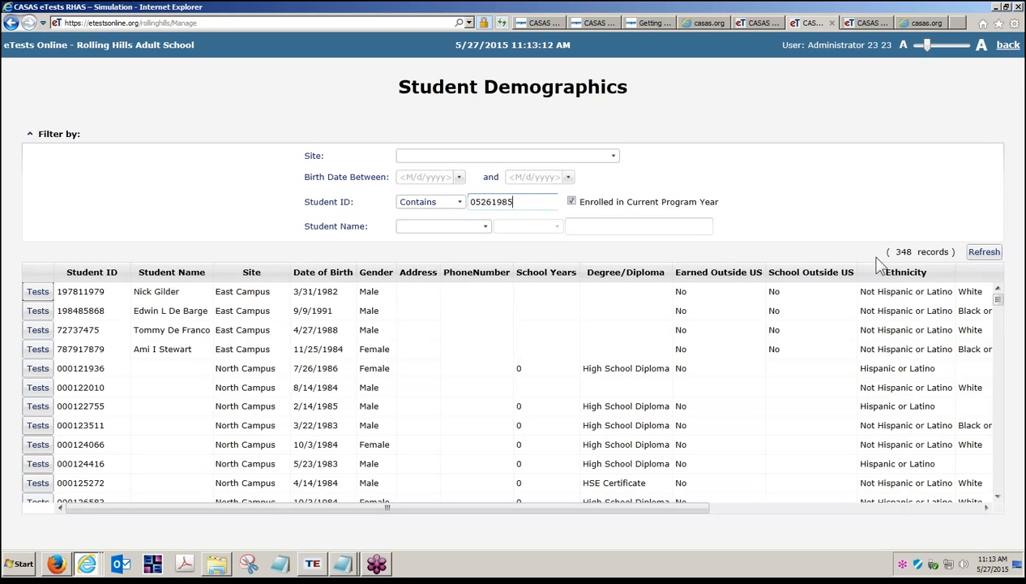
left_click(985, 253)
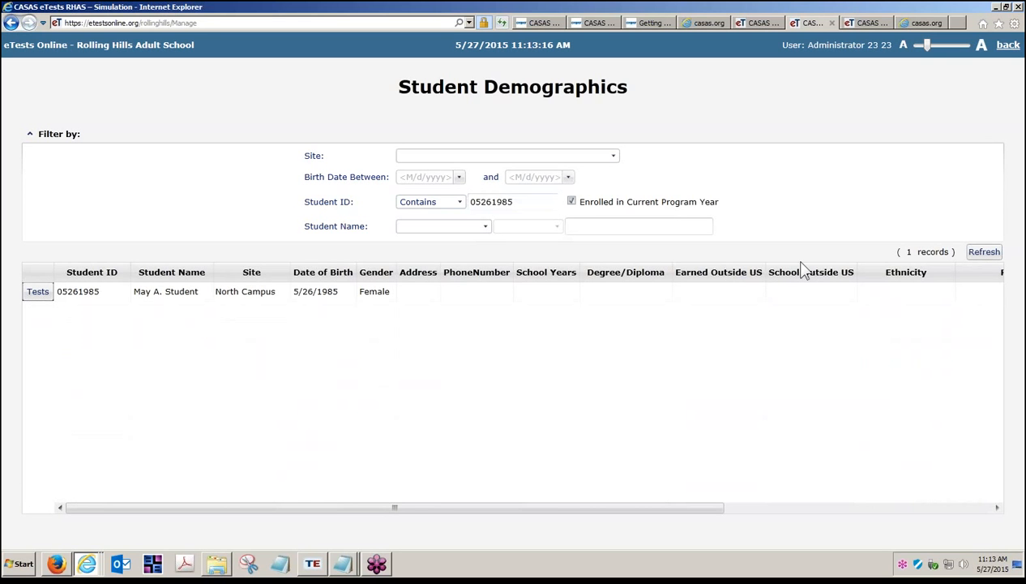
Open the found student's test results, then go back to the Application Management menu
left_click(30, 135)
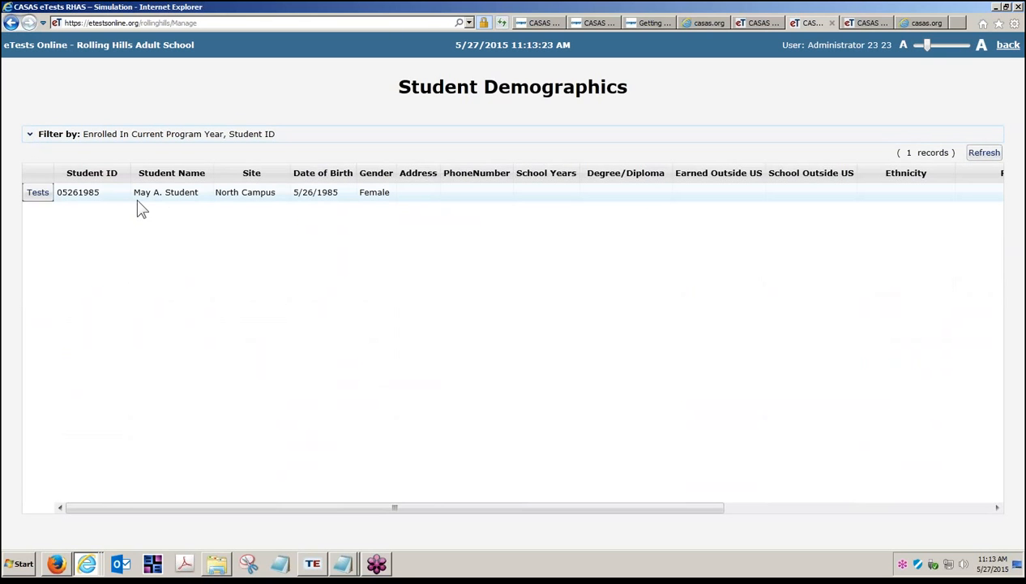
left_click(40, 195)
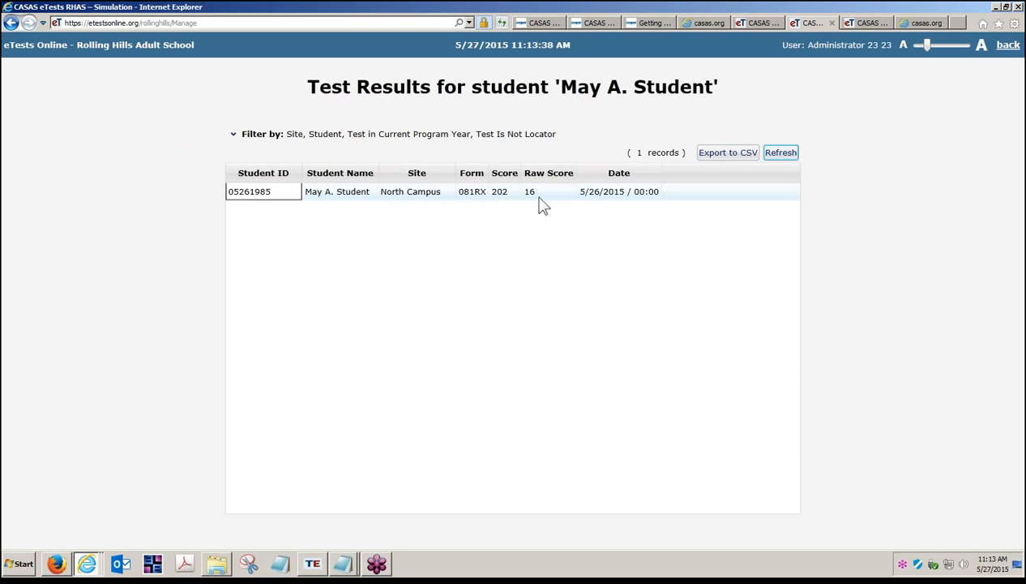
left_click(1008, 46)
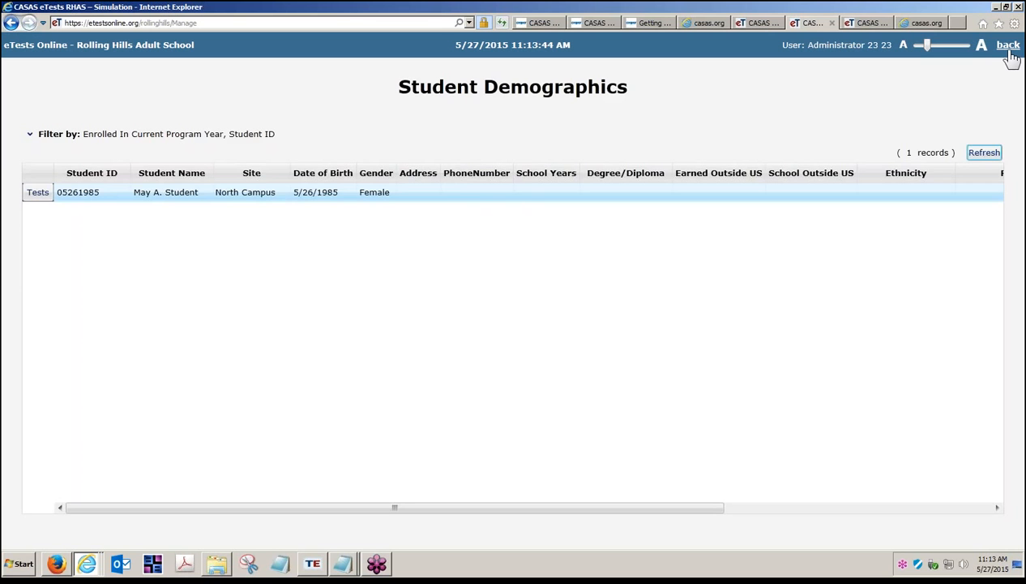
left_click(1009, 48)
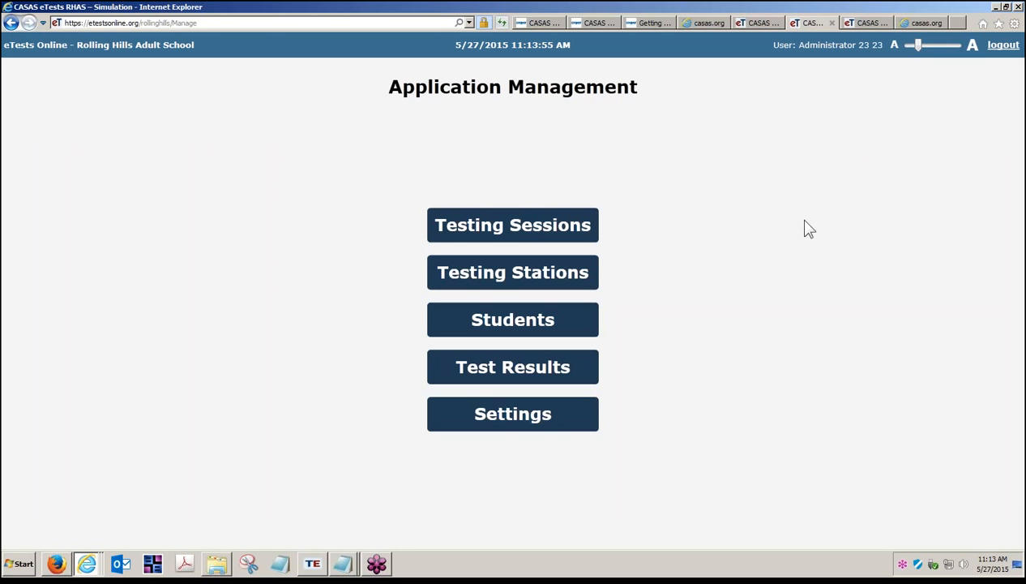
Filter Test Results to tests dated from 5/1/2015 whose Student ID contains the demo student's ID
left_click(533, 371)
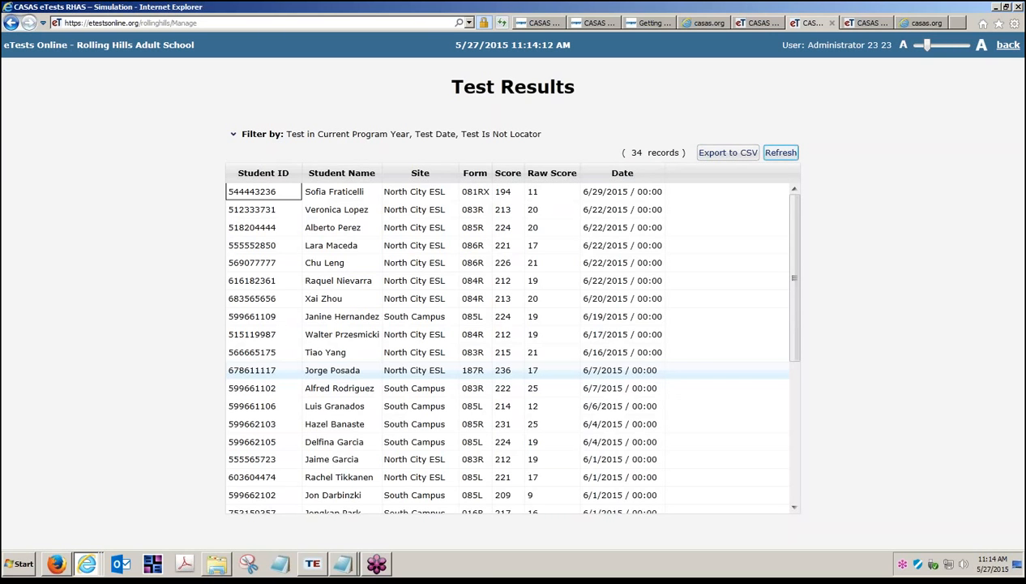
left_click(232, 135)
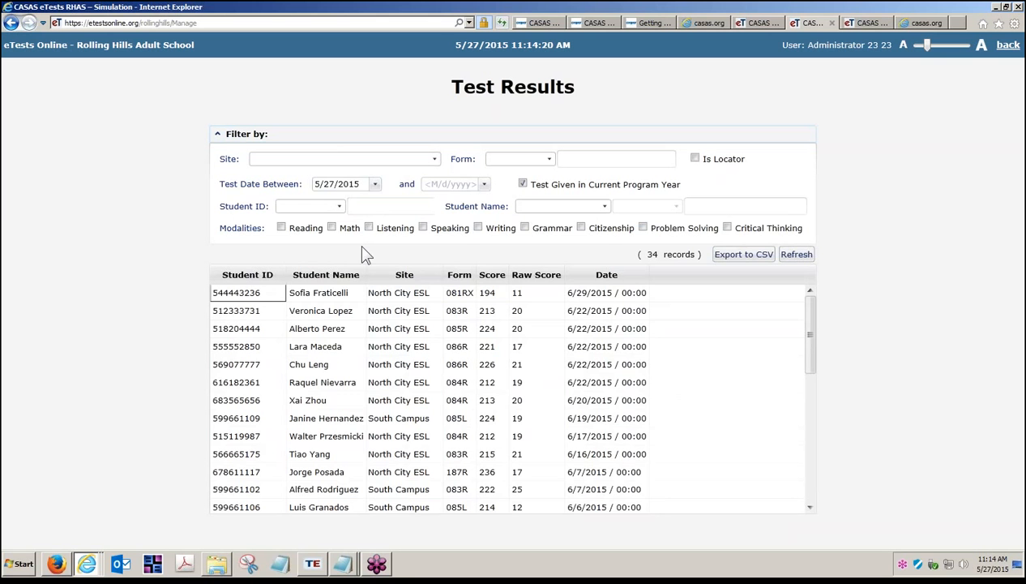
left_click(375, 185)
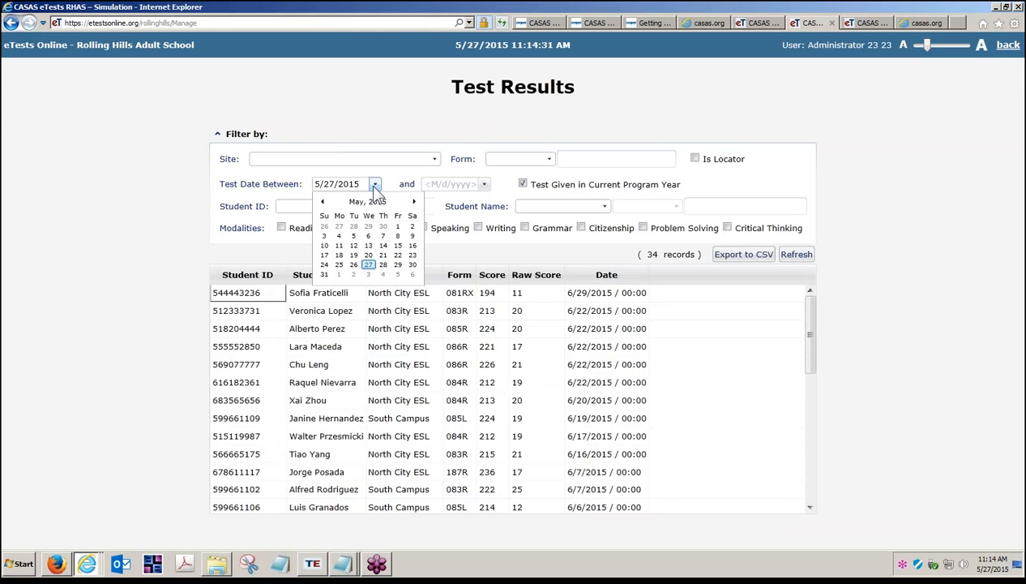
left_click(398, 226)
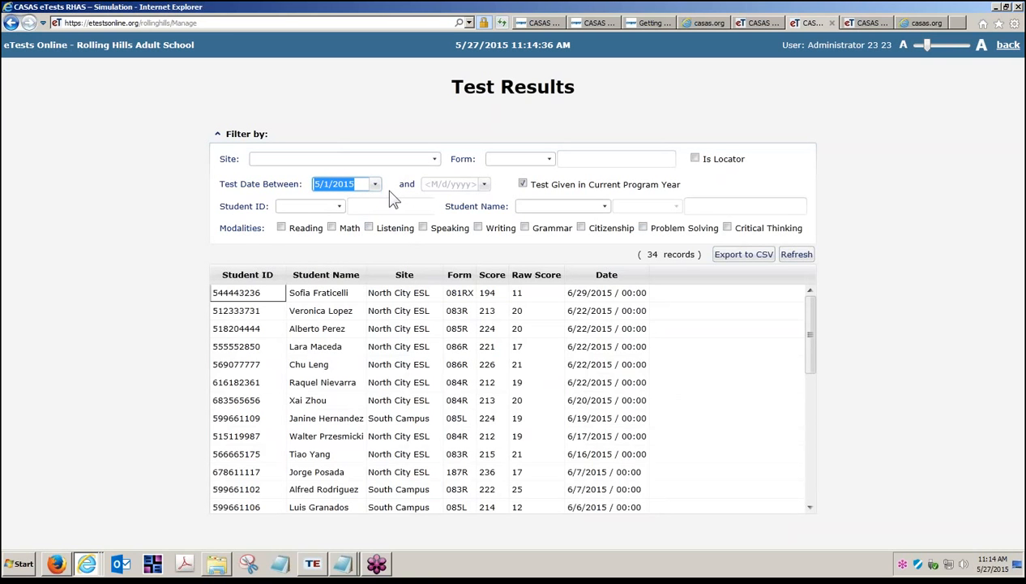
left_click(340, 206)
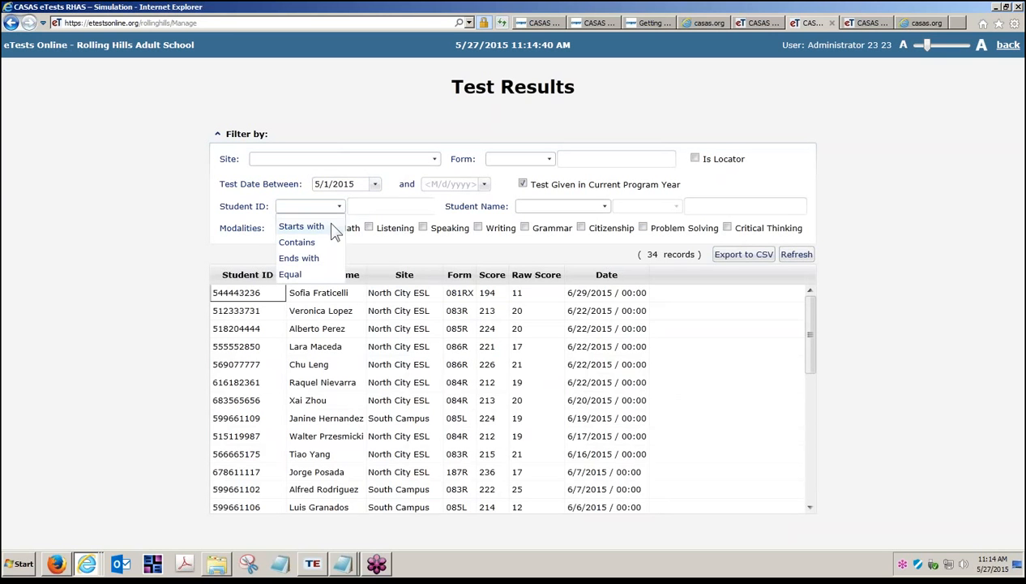
left_click(327, 245)
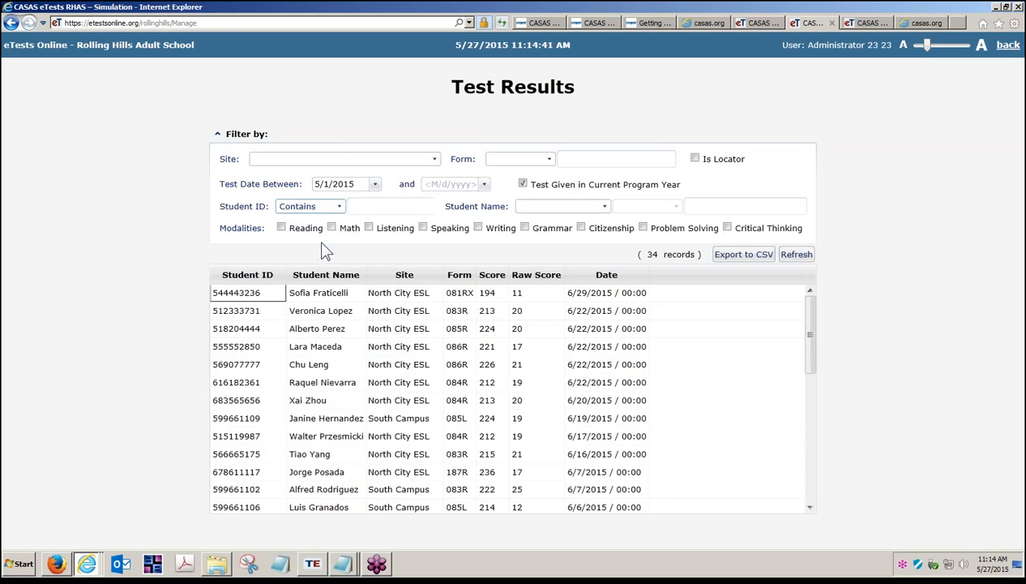
left_click(377, 205)
type("05261985")
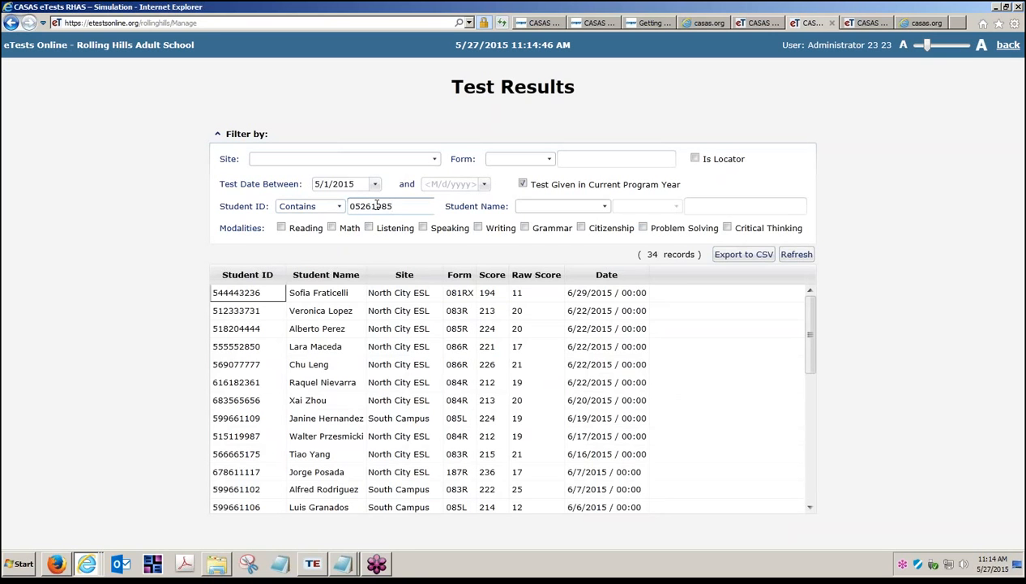
left_click(796, 255)
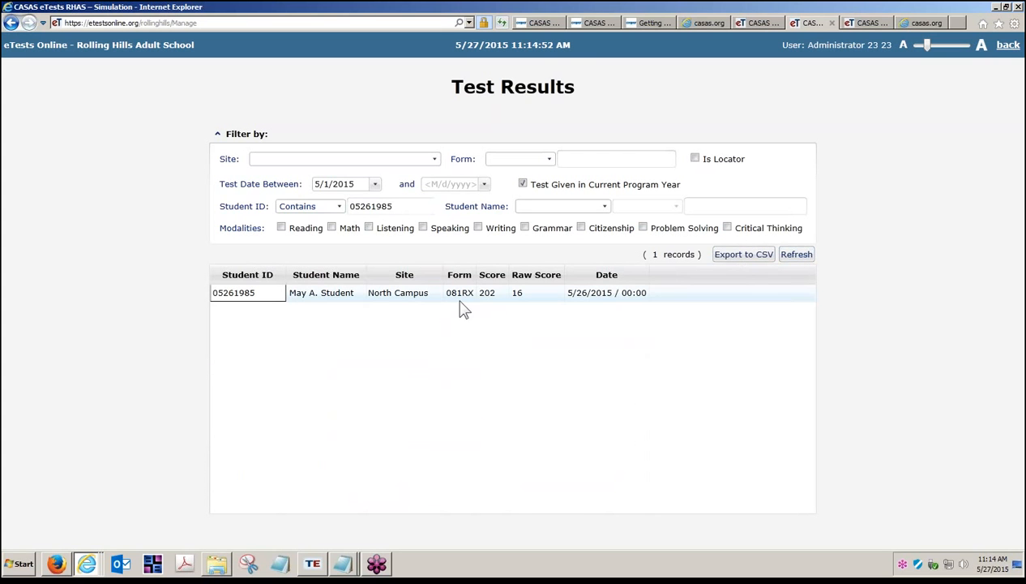
left_click(218, 135)
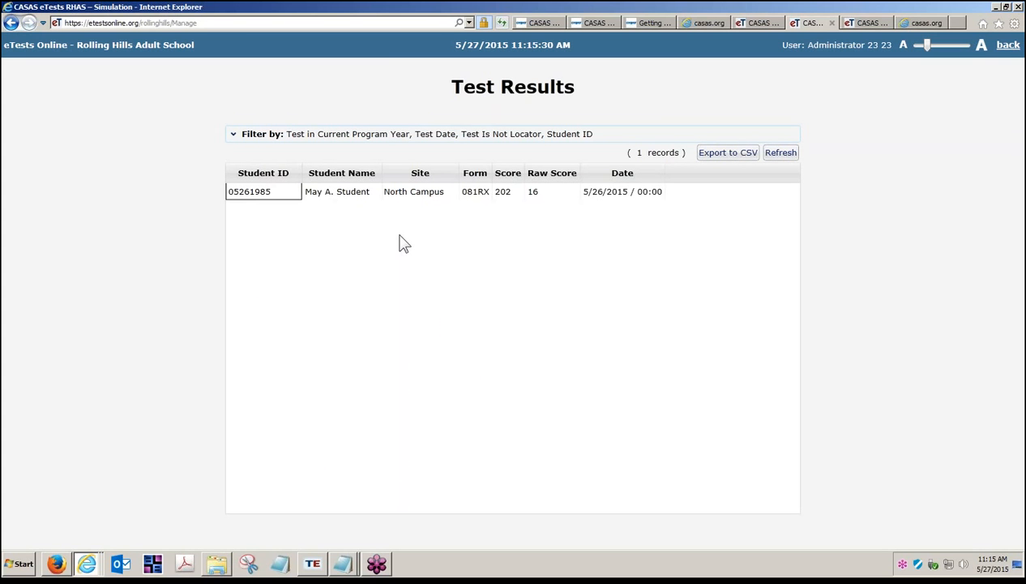
Switch to TOPSpro Enterprise, launch the 3rd Party Import Wizard and start a new import session
left_click(312, 571)
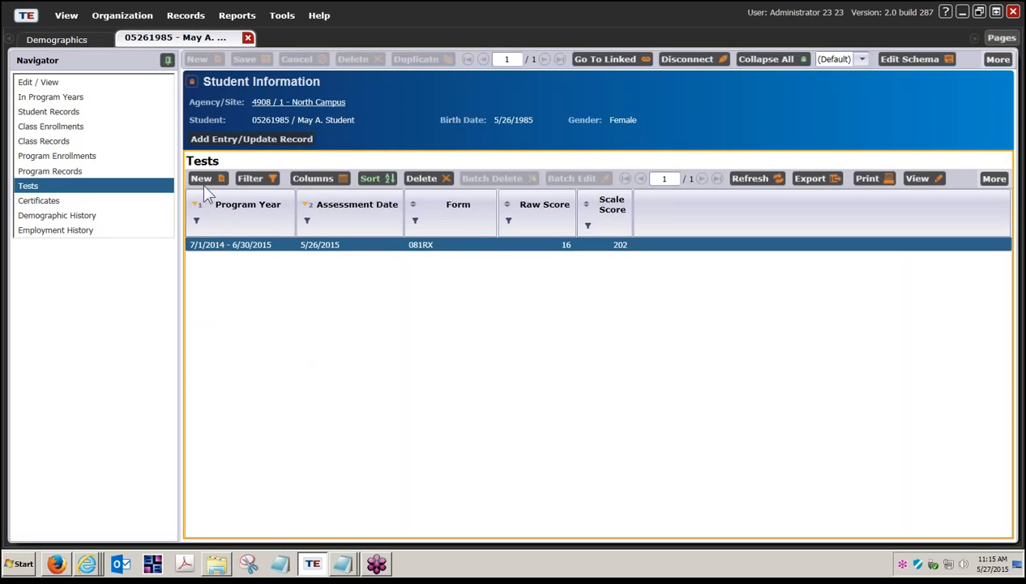
left_click(279, 18)
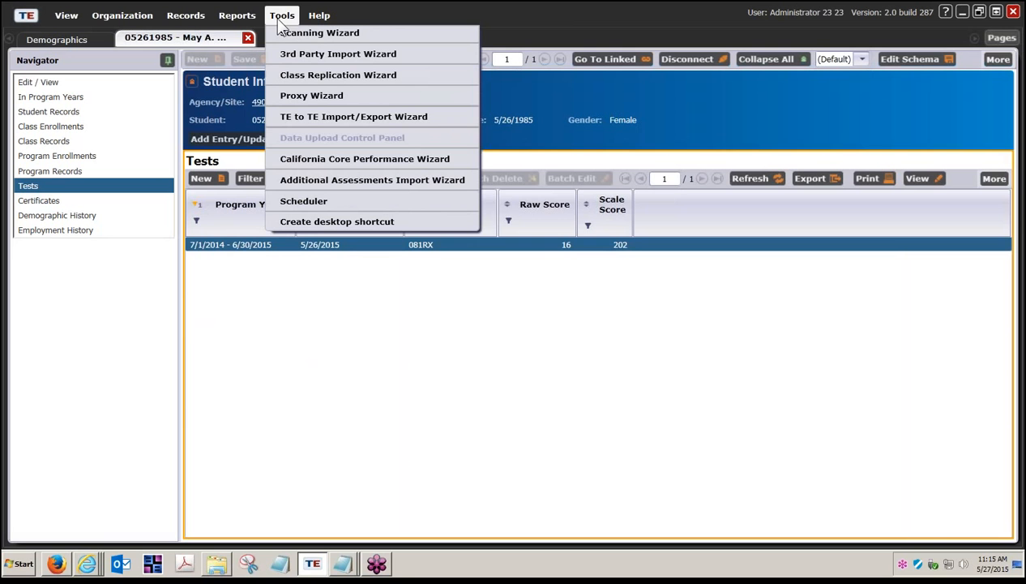
left_click(300, 56)
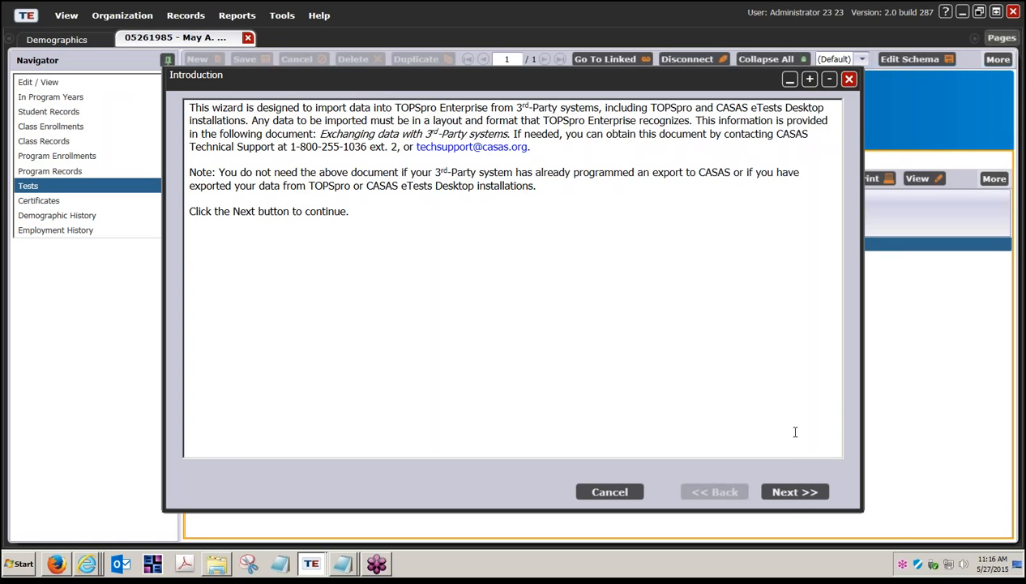
left_click(807, 497)
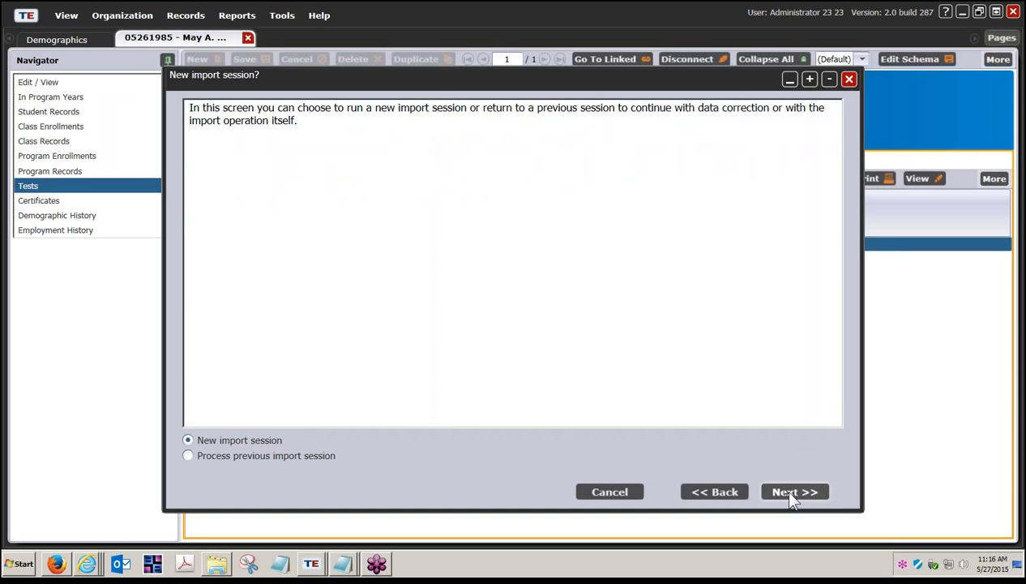
left_click(791, 491)
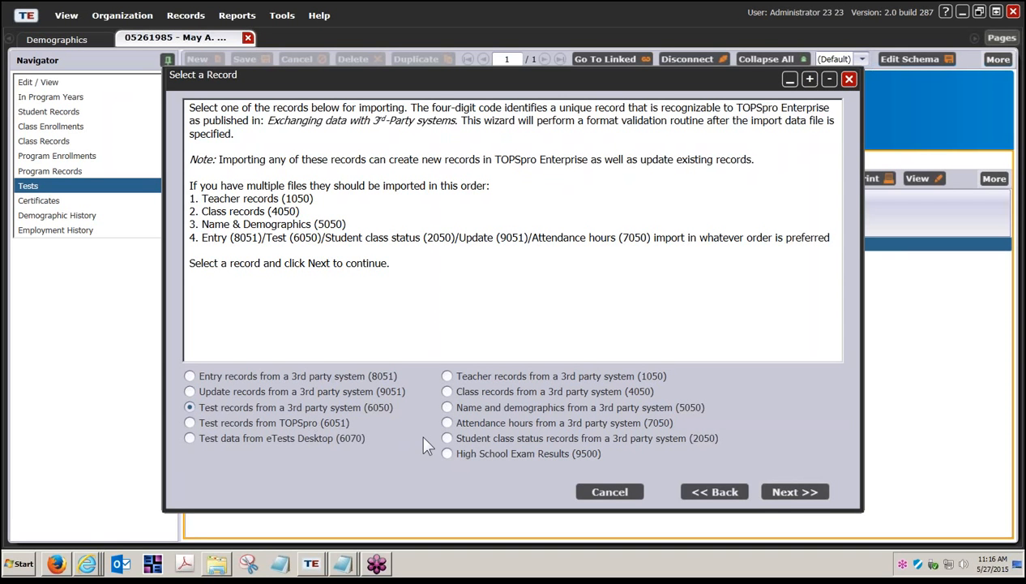
Import test records from a 3rd party system (6050) as CSV, choosing the file Test records (6050) Import.csv
left_click(784, 492)
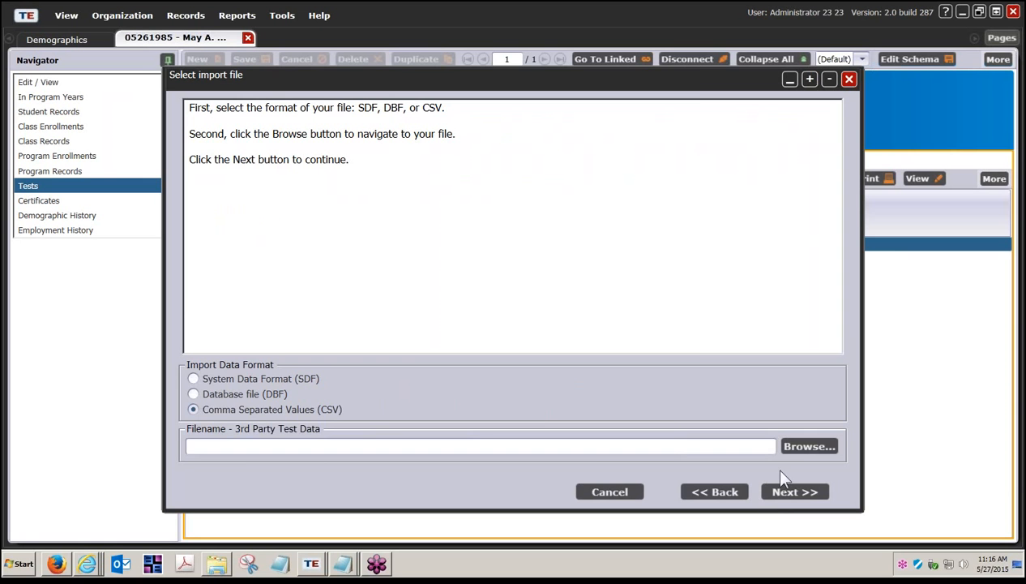
left_click(802, 446)
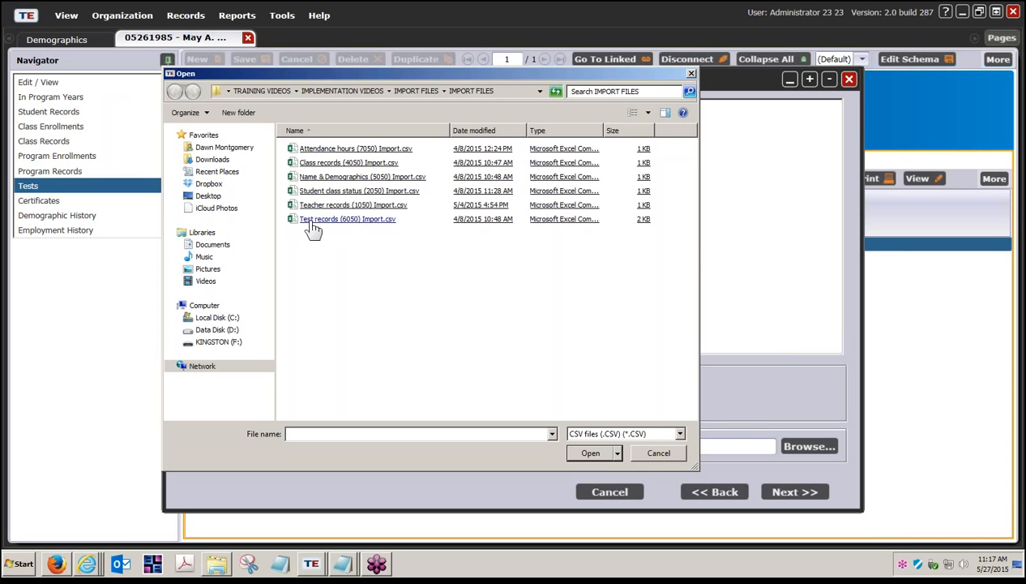
double_click(373, 221)
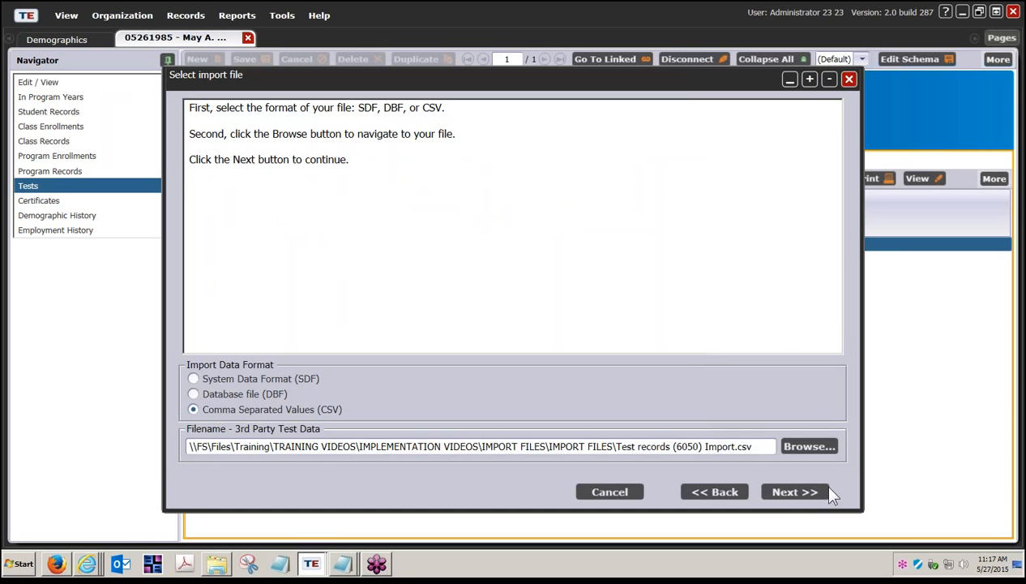
left_click(806, 494)
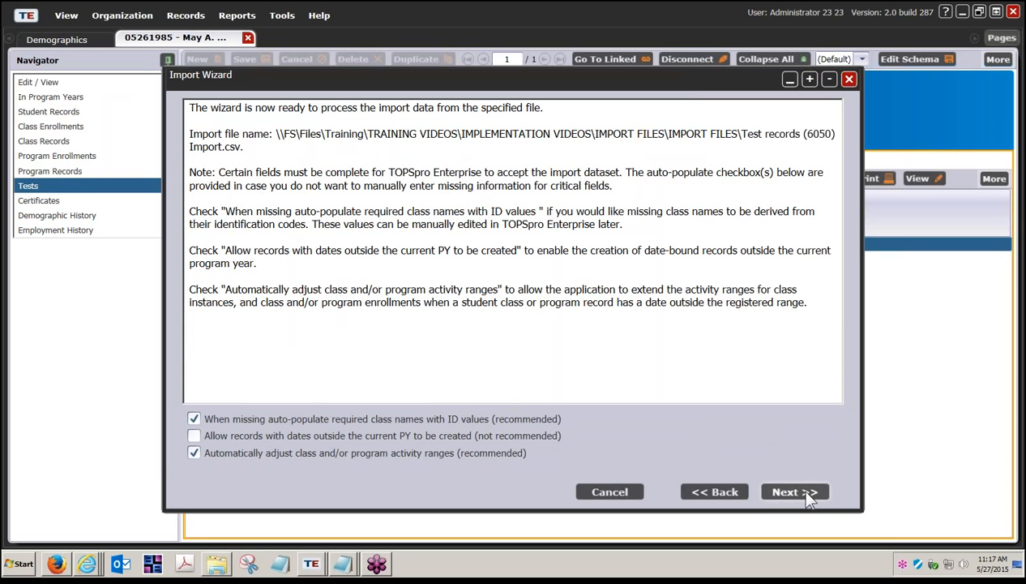
Continue the import wizard with the default auto-populate options and select each of the two records in the edit grid
left_click(807, 492)
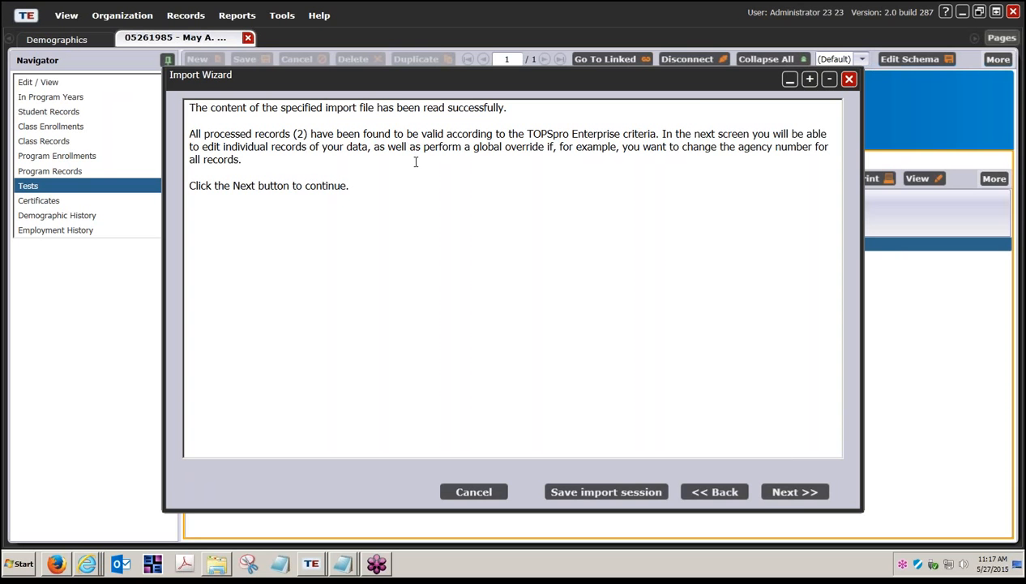
left_click(794, 491)
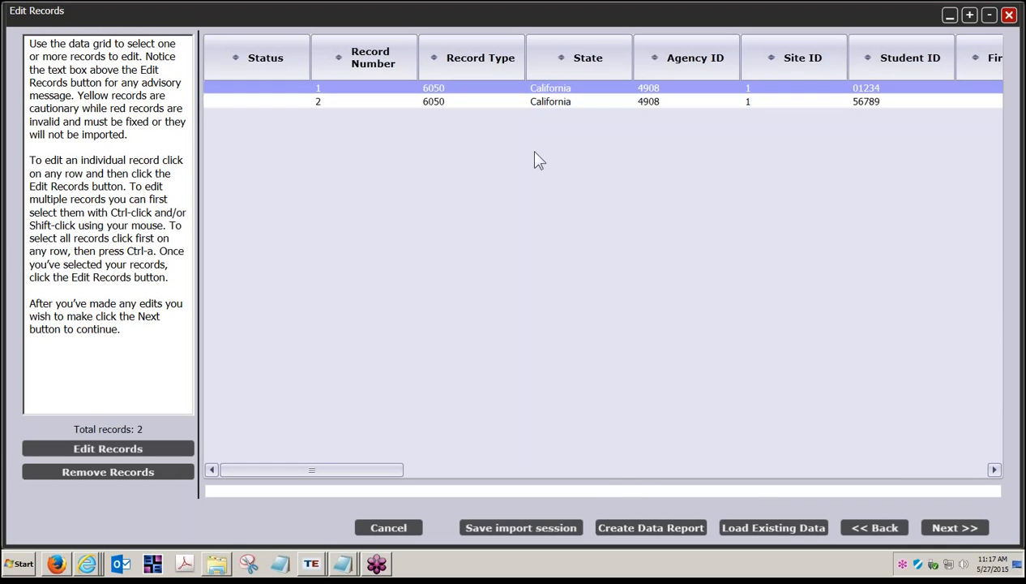
left_click(502, 103)
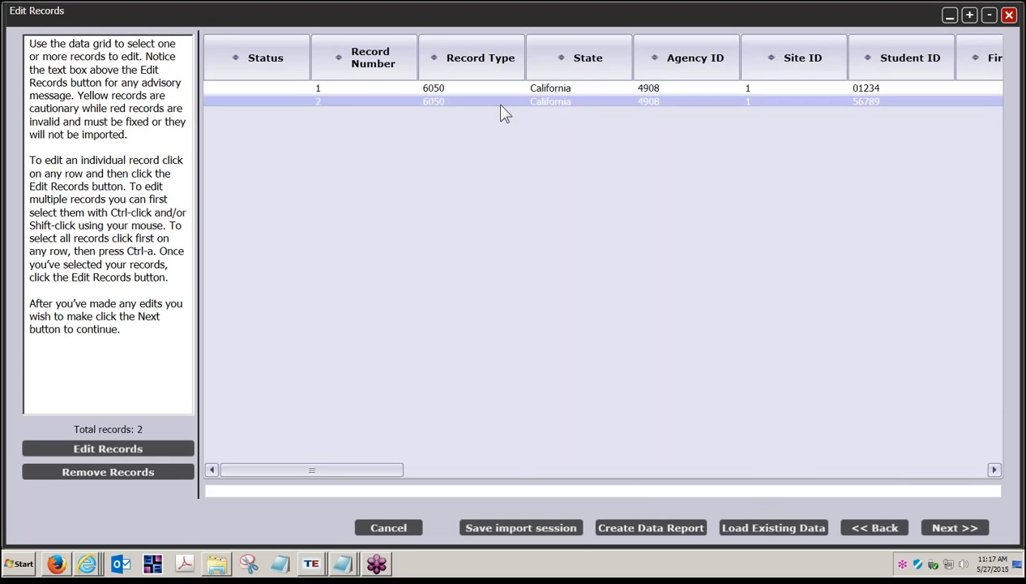
left_click(490, 89)
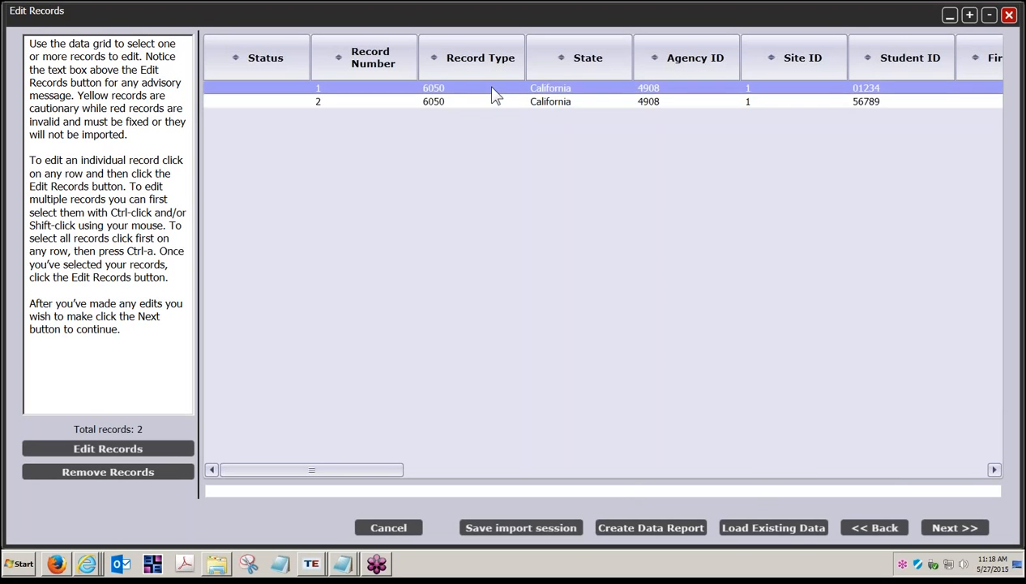
left_click(487, 103)
left_click(481, 91)
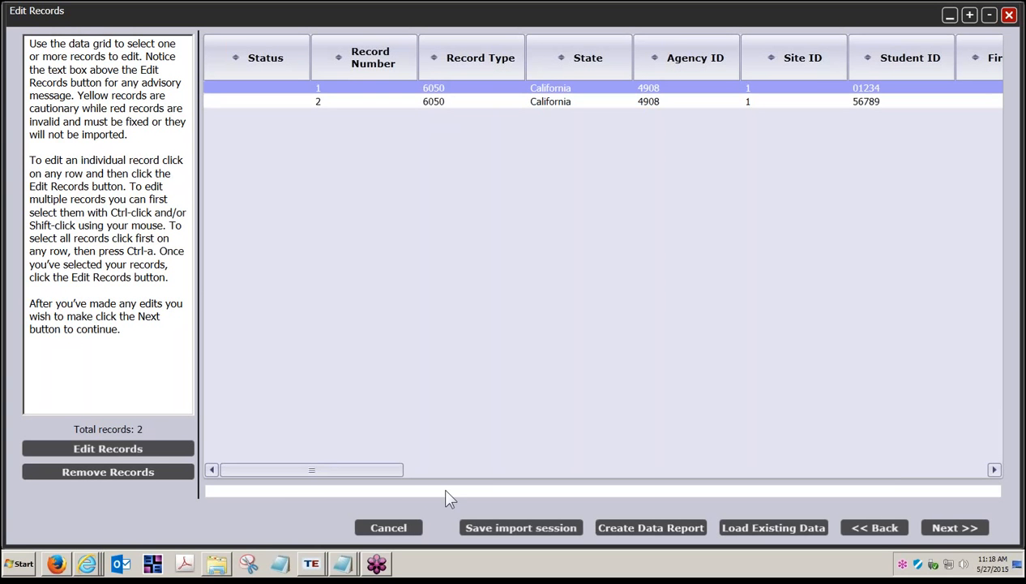
left_click(541, 101)
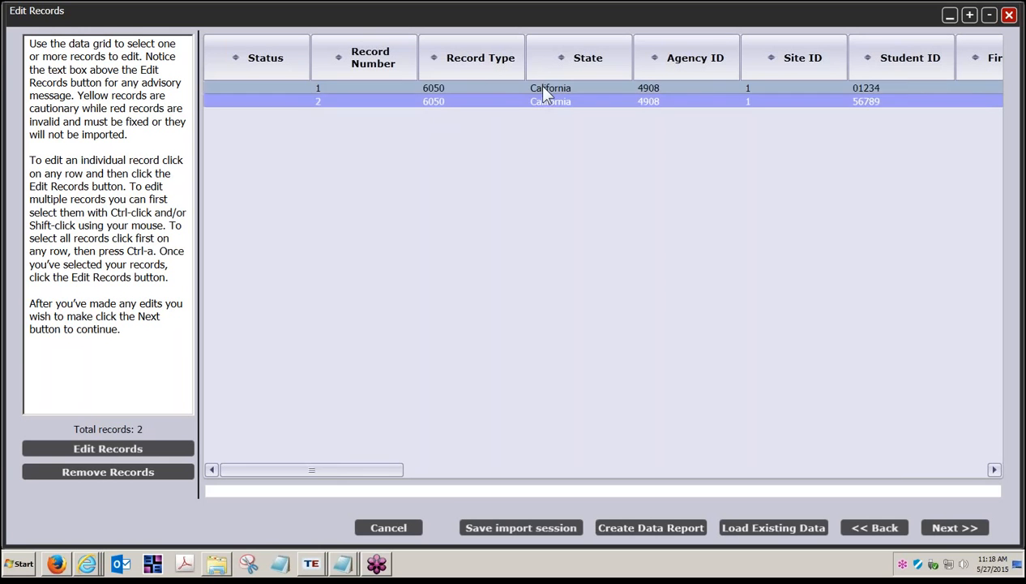
left_click(542, 88)
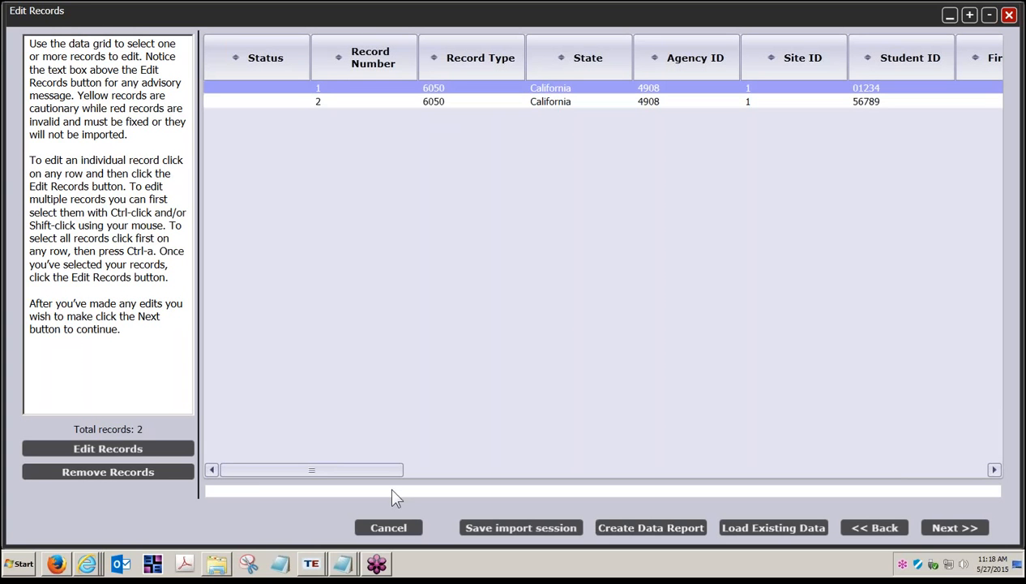
Open the first record in the data correction edit window, review its fields, and cancel without changes
left_click(144, 447)
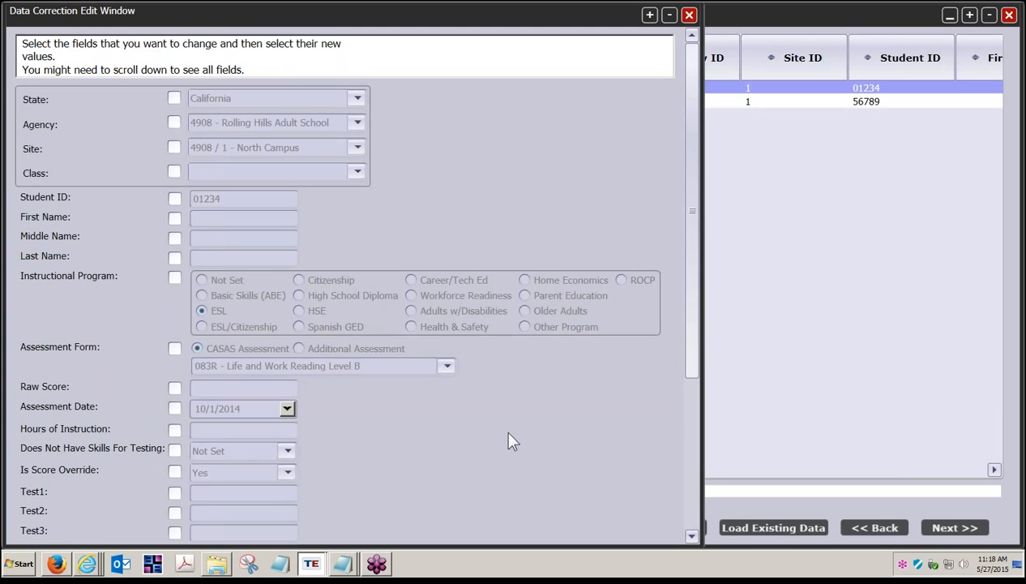
scroll(509, 434, "down", 3)
scroll(513, 441, "down", 2)
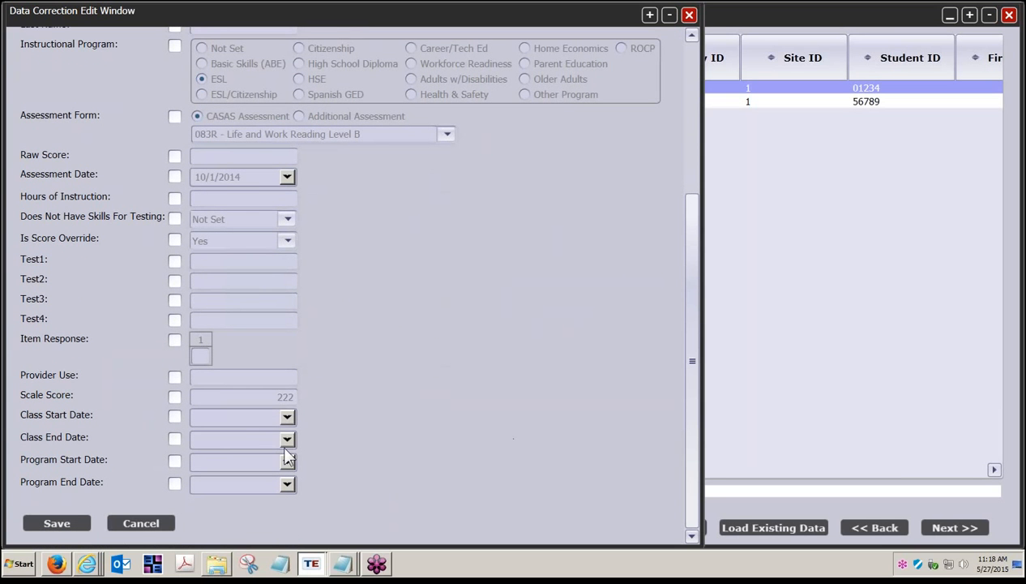
left_click(140, 521)
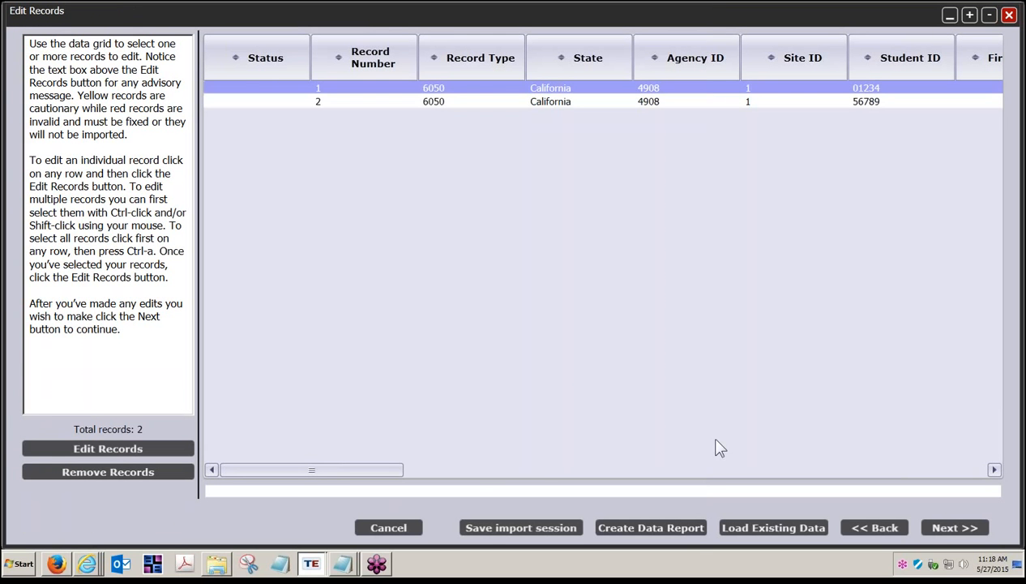
Proceed from the edit grid to import both valid records and finish the wizard
left_click(584, 103)
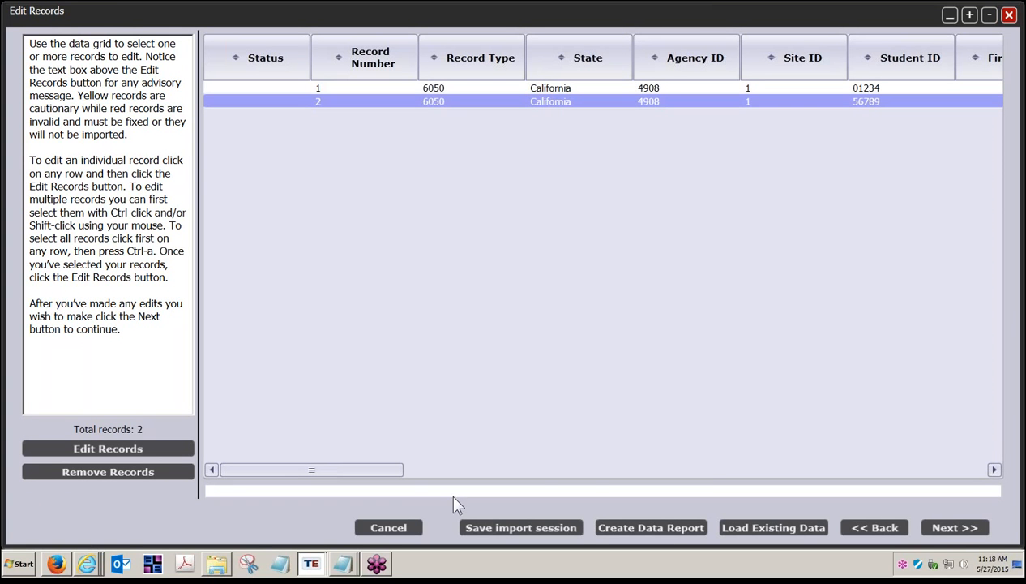
left_click(958, 528)
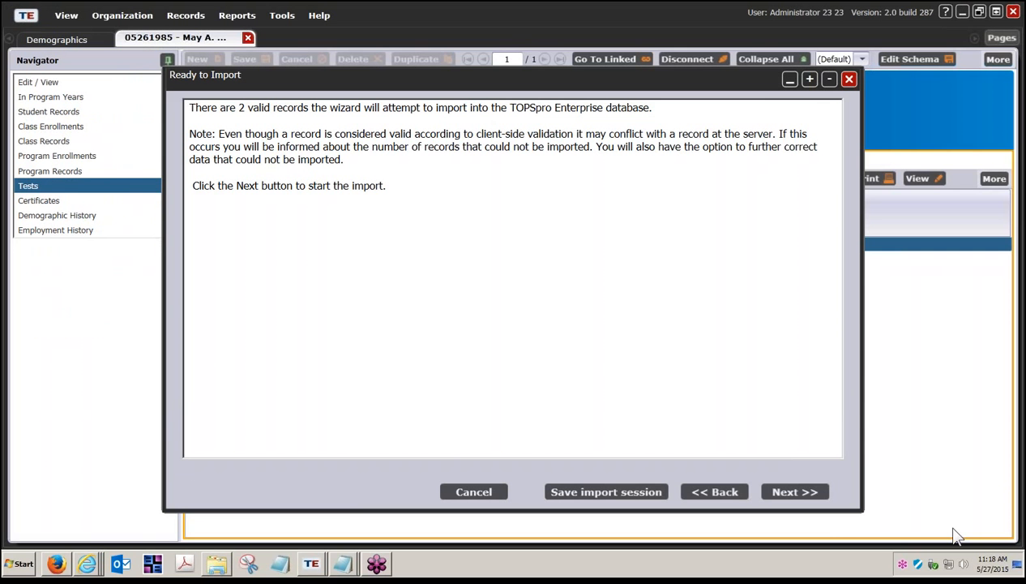
left_click(802, 500)
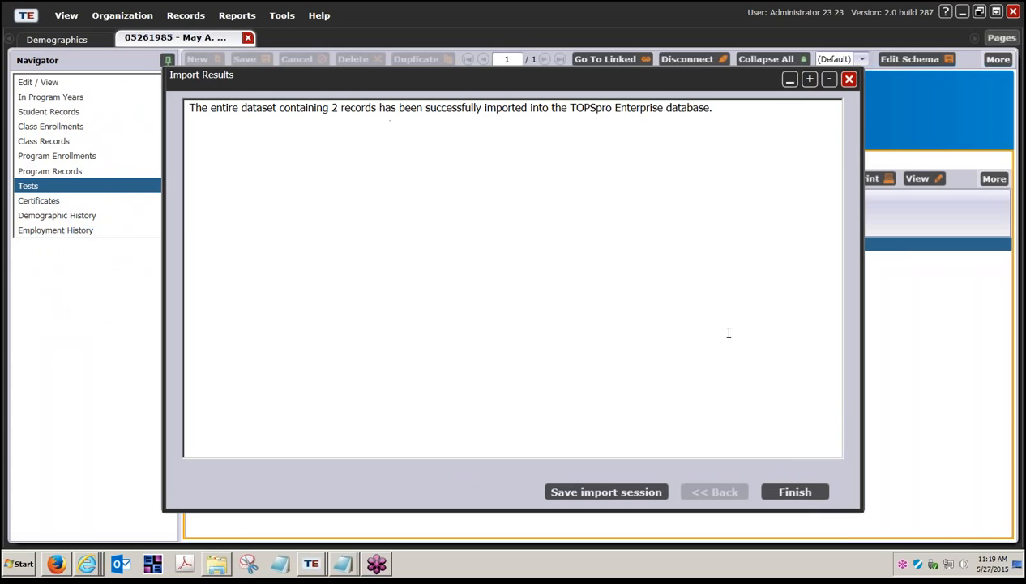
left_click(795, 492)
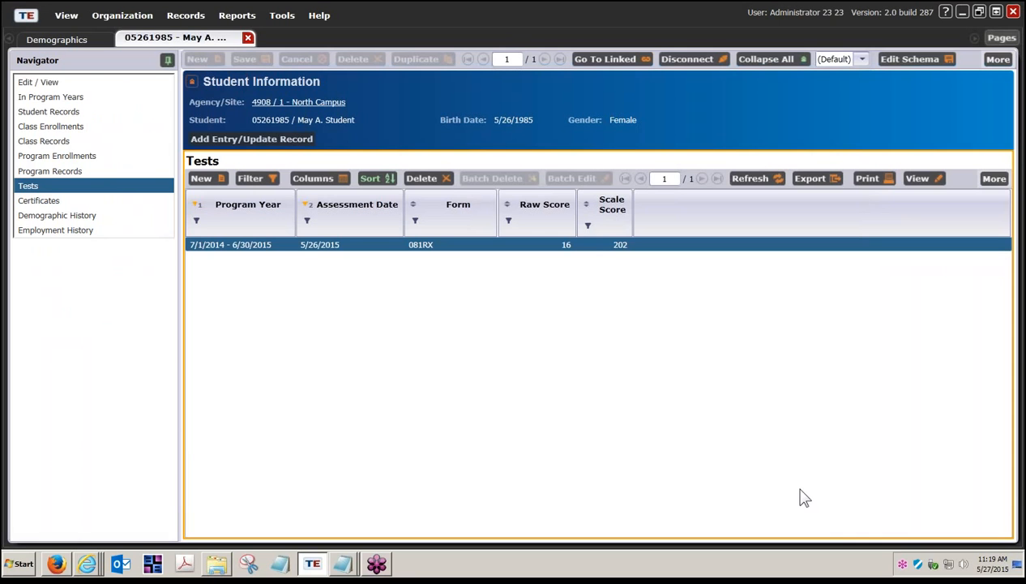
Return to the Demographics lister and open its Child Lister showing Tests
left_click(92, 40)
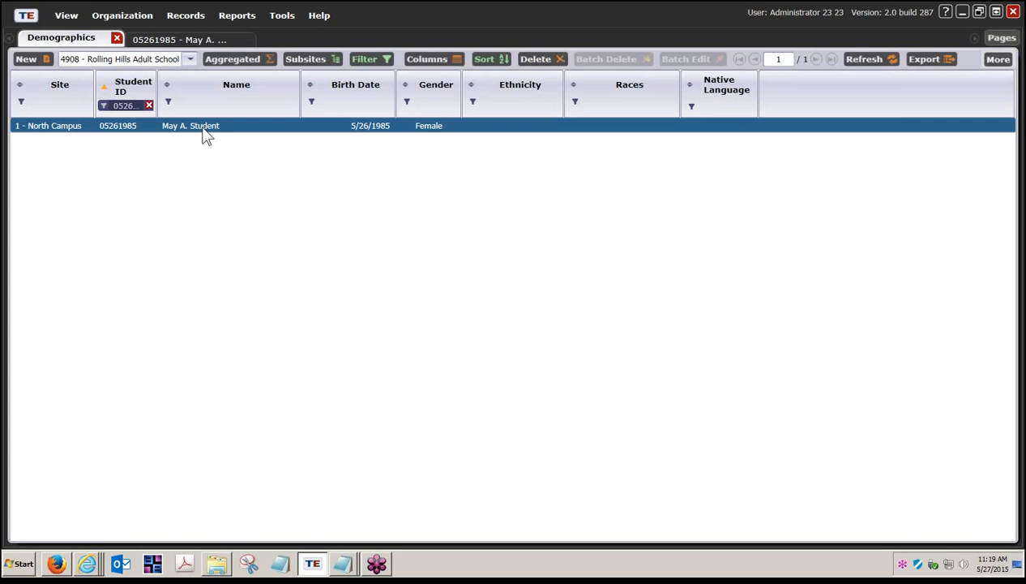
left_click(201, 42)
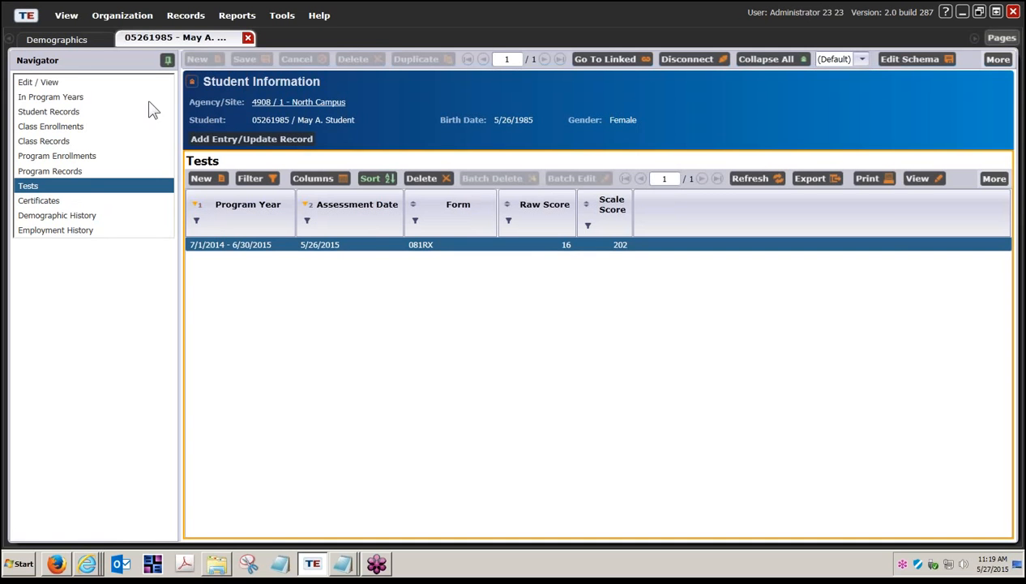
left_click(84, 44)
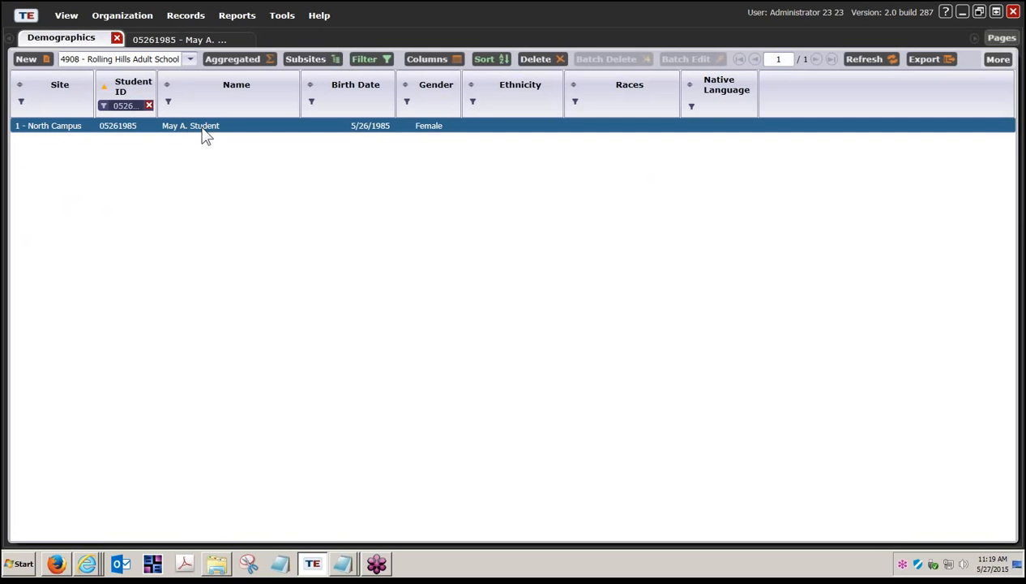
left_click(181, 39)
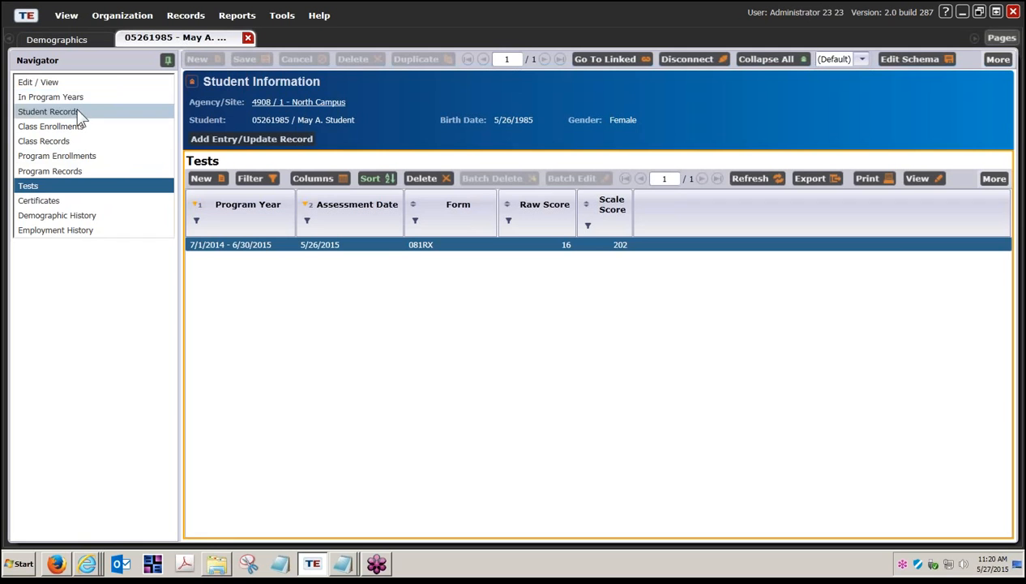
left_click(96, 39)
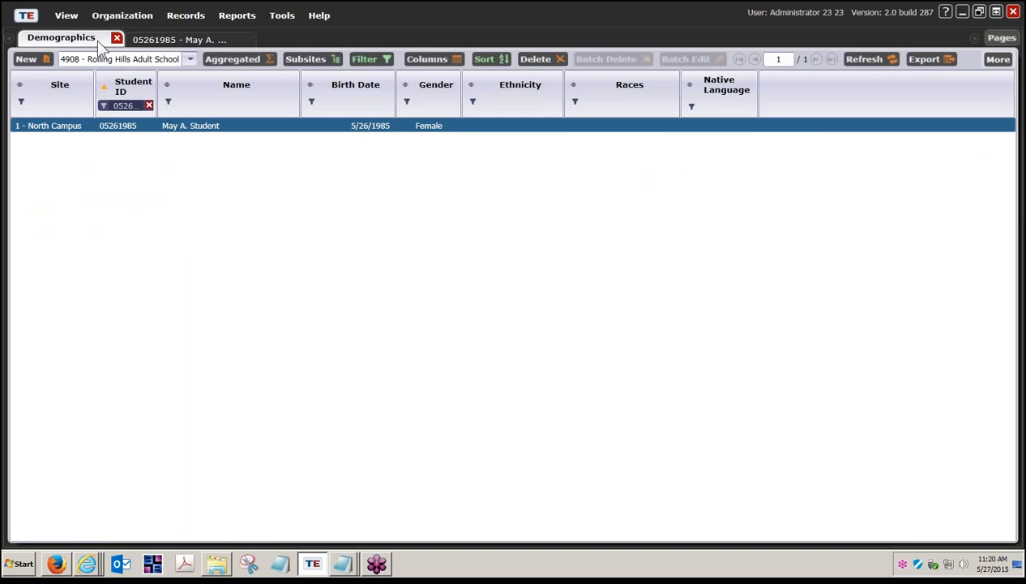
left_click(996, 63)
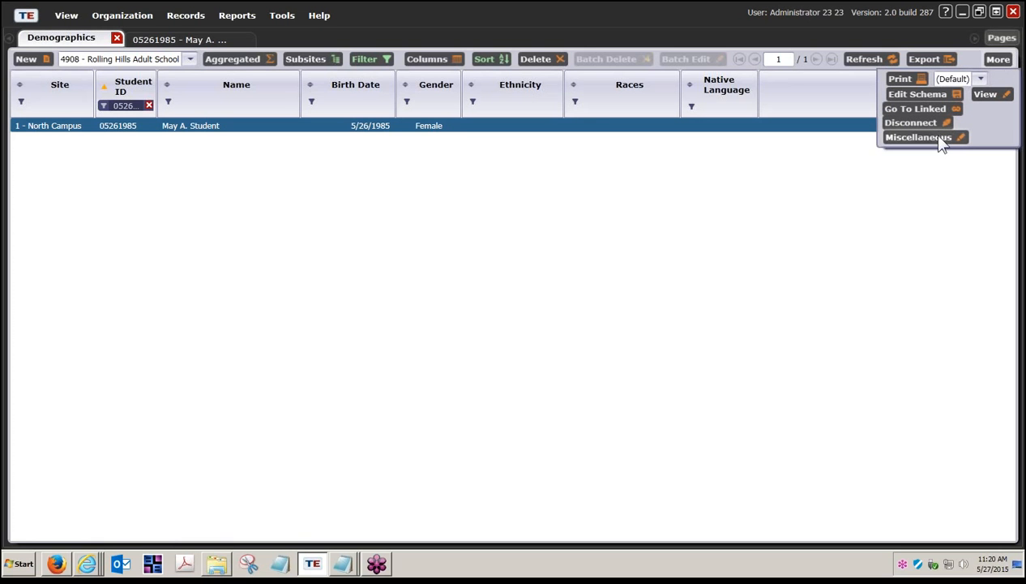
left_click(936, 138)
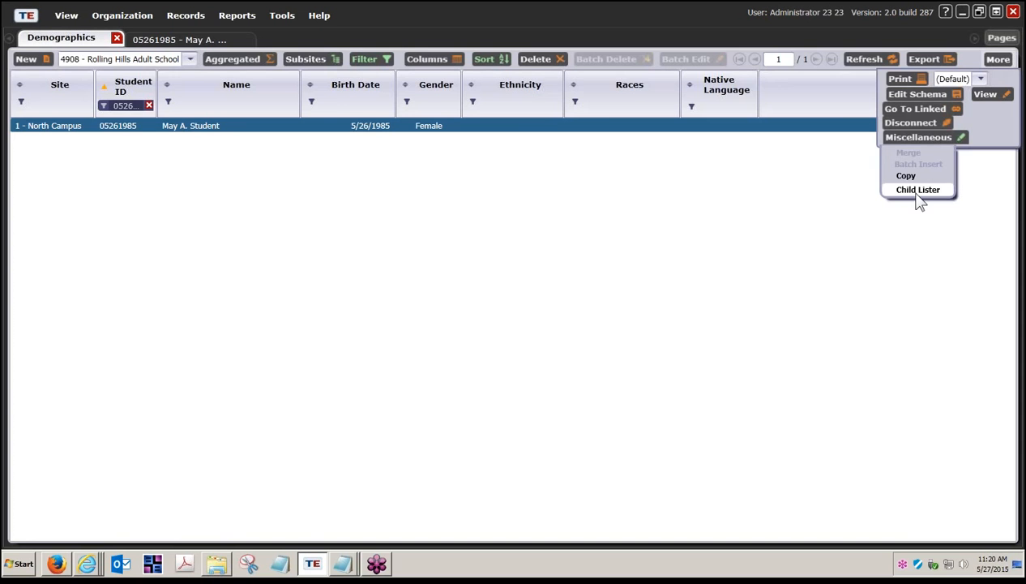
left_click(919, 191)
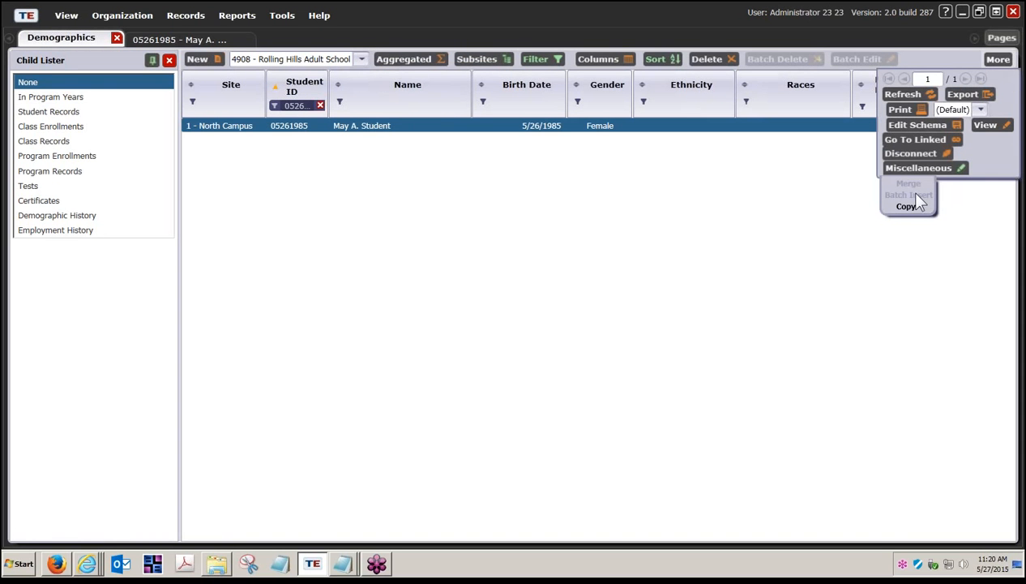
left_click(844, 239)
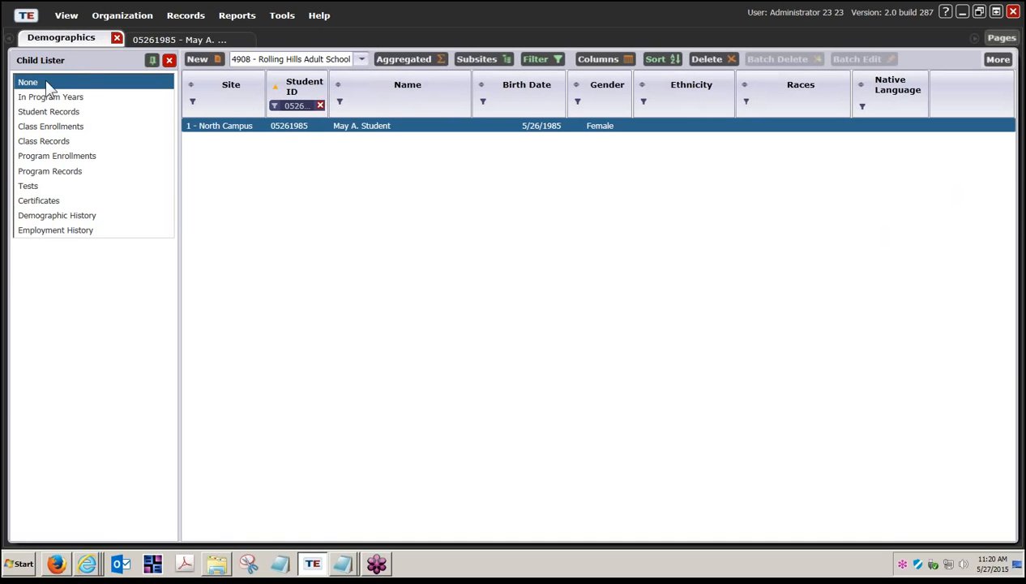
left_click(29, 187)
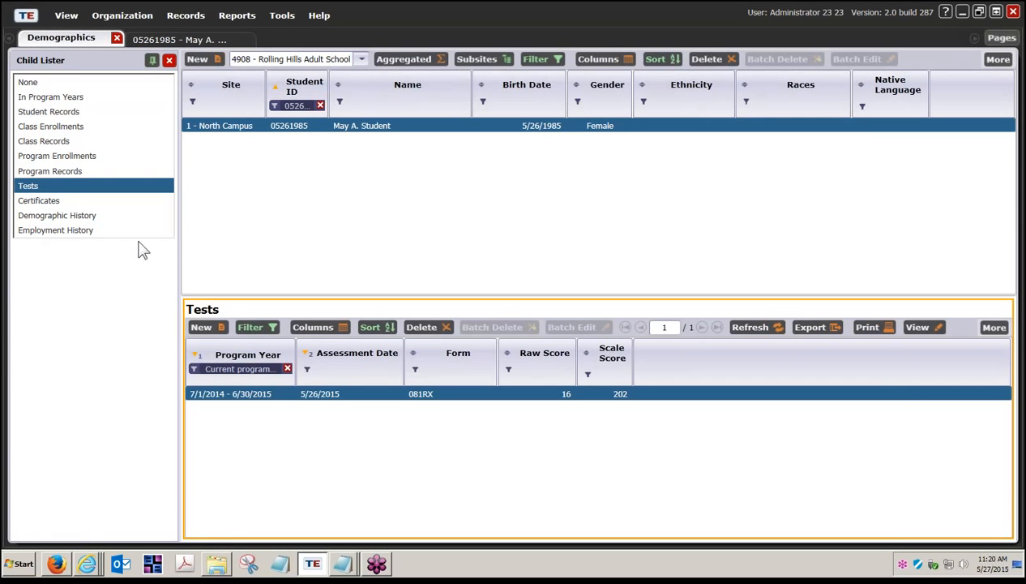
Enlarge the Tests pane and filter the student lister to the first imported student's ID
left_click_drag(224, 294, 225, 181)
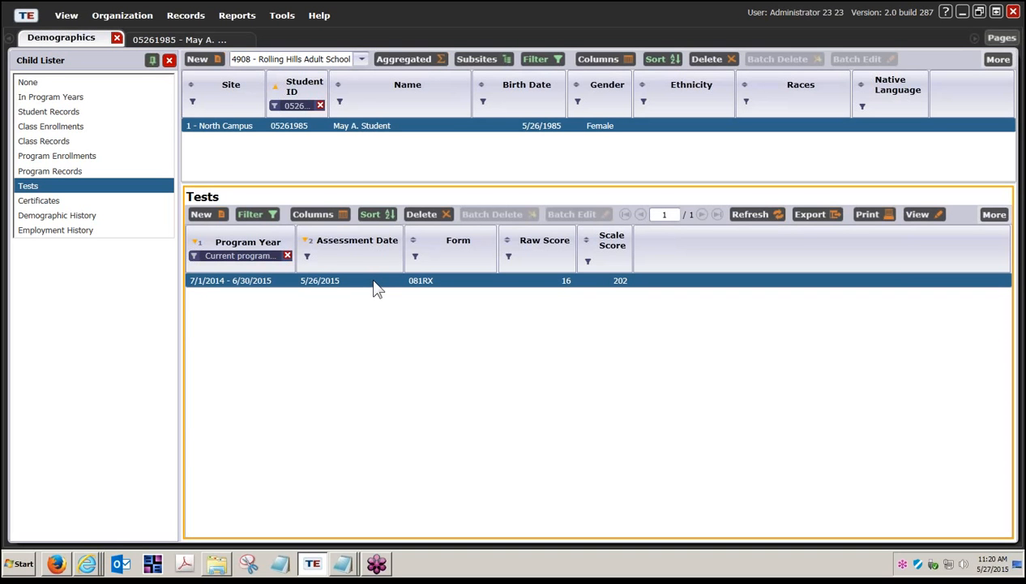
left_click(302, 106)
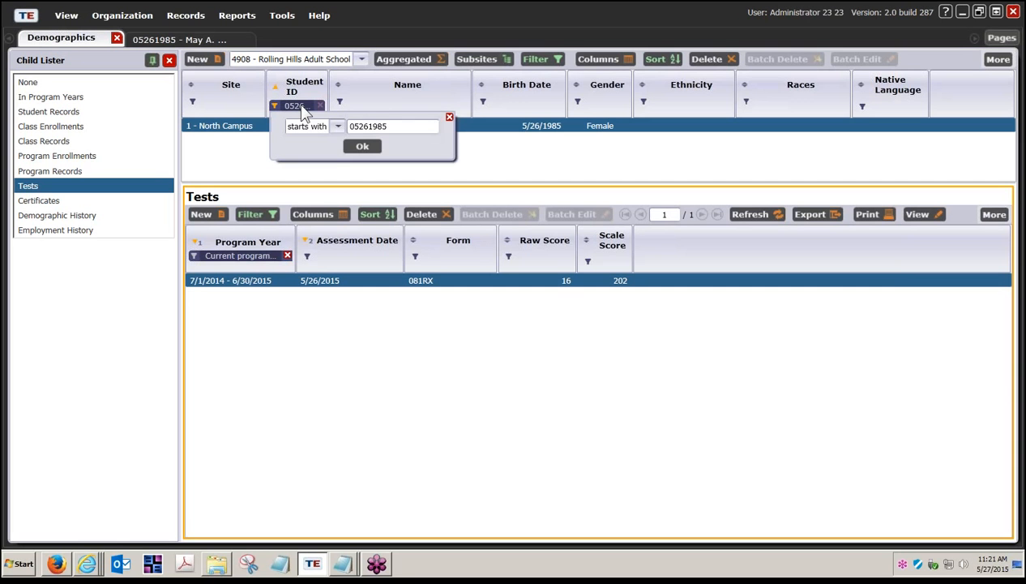
double_click(390, 128)
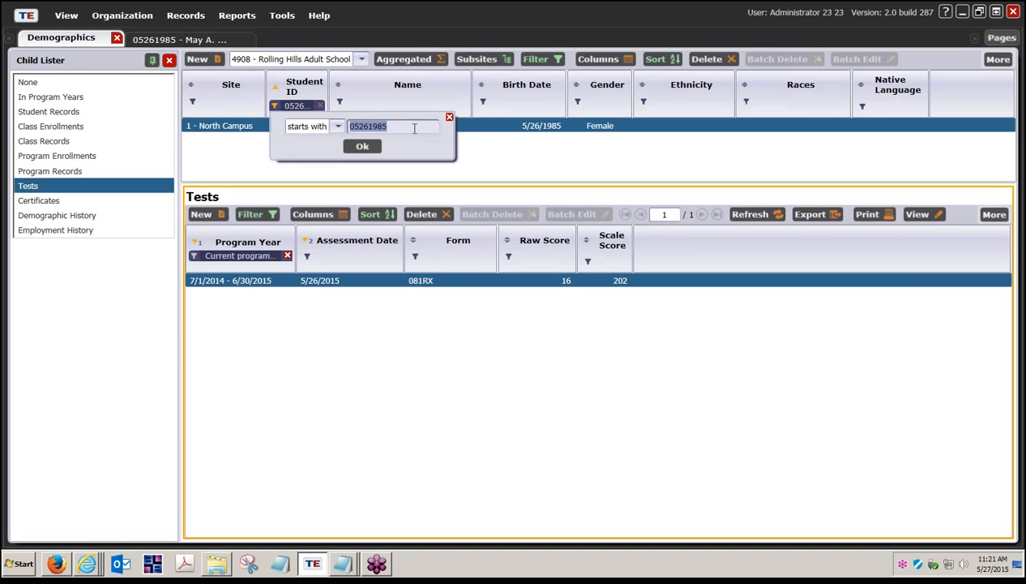
type("01234")
left_click(371, 150)
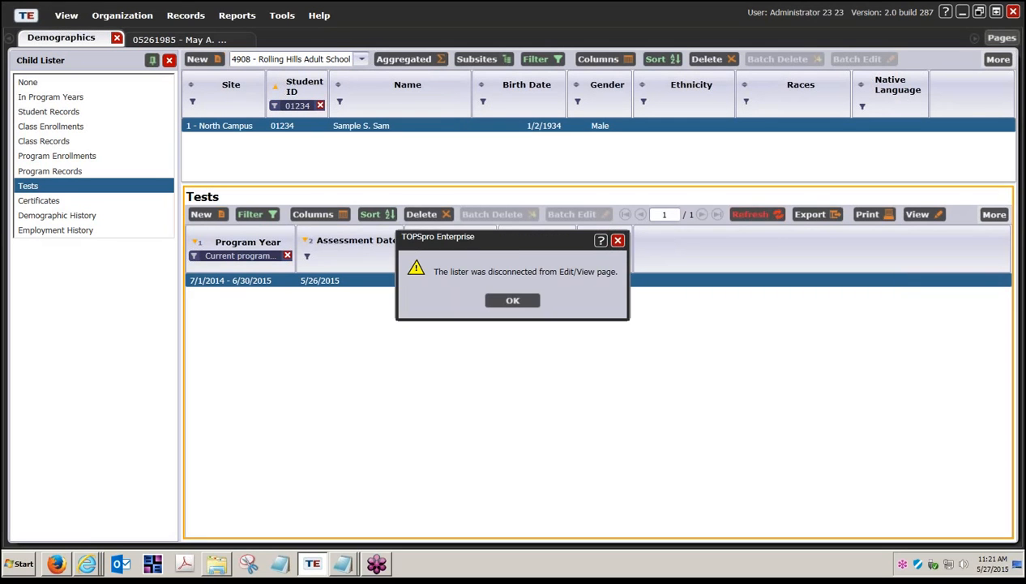
left_click(513, 302)
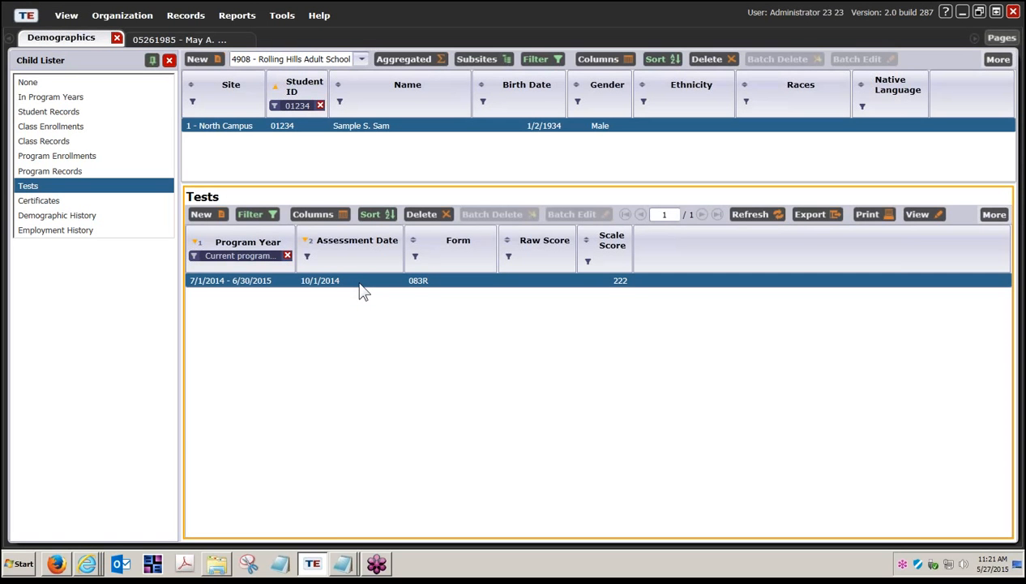
Change the Student ID filter to the second imported student's ID
left_click(301, 107)
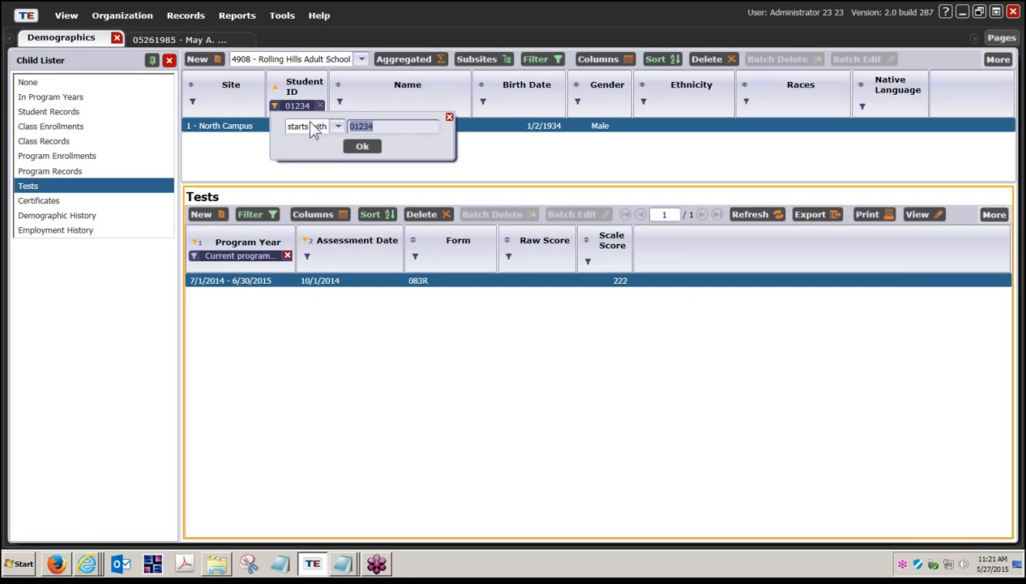
type("56789")
left_click(361, 146)
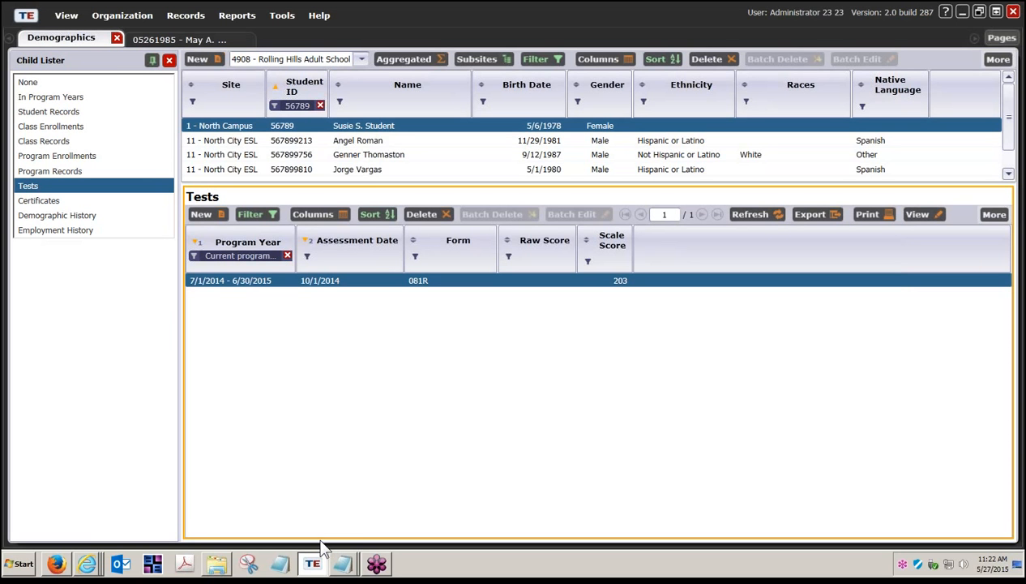
Switch to the CASAS eTests Online browser window and set the Test Results start date to 7/1/2014
right_click(89, 565)
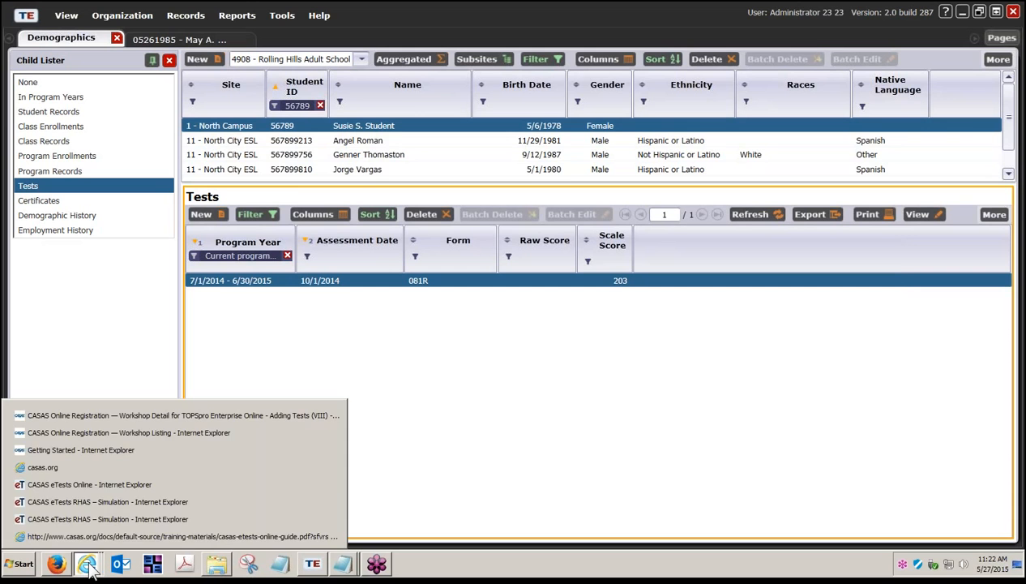
left_click(103, 502)
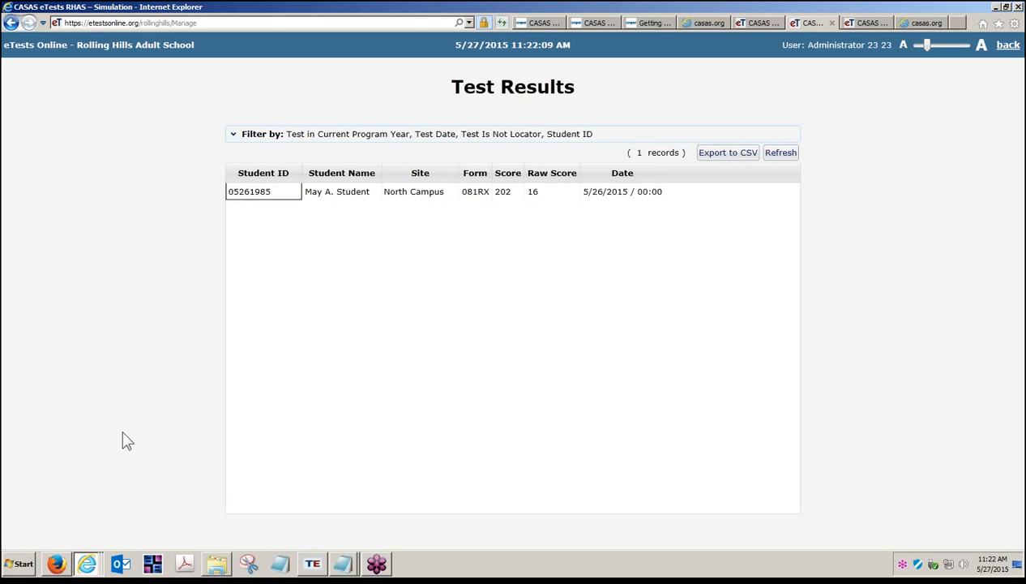
left_click(234, 134)
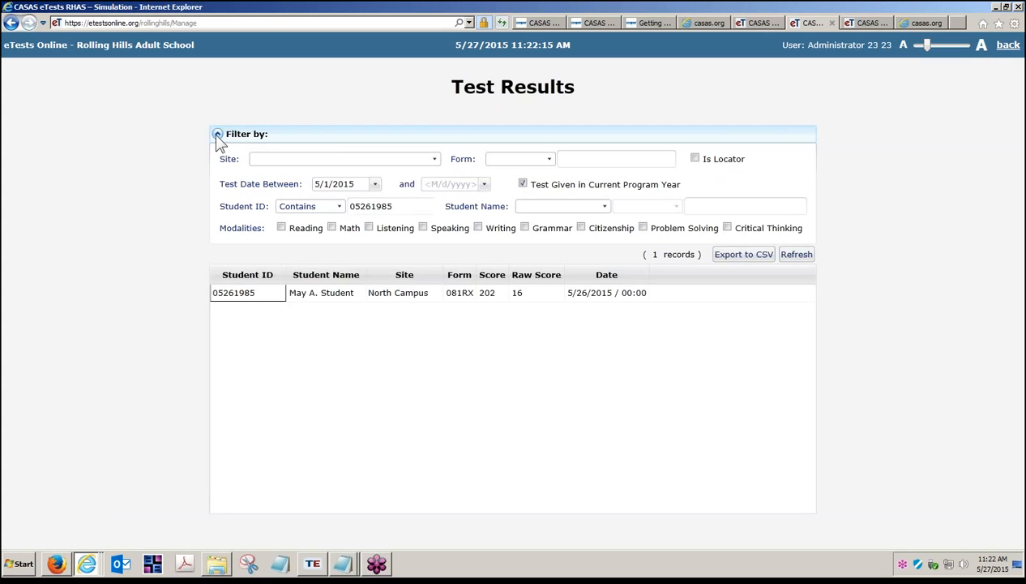
left_click(399, 206)
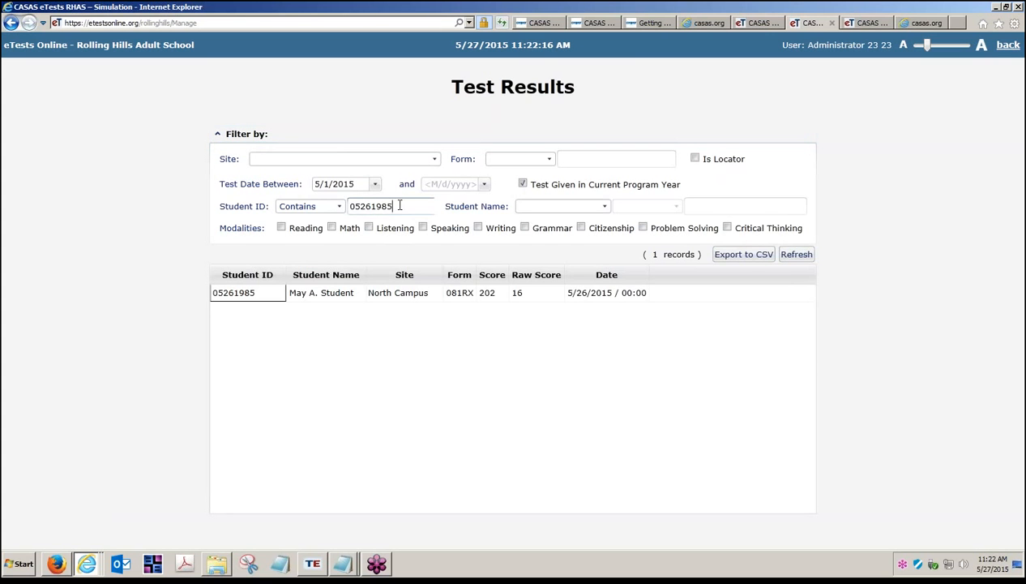
double_click(399, 206)
left_click(374, 184)
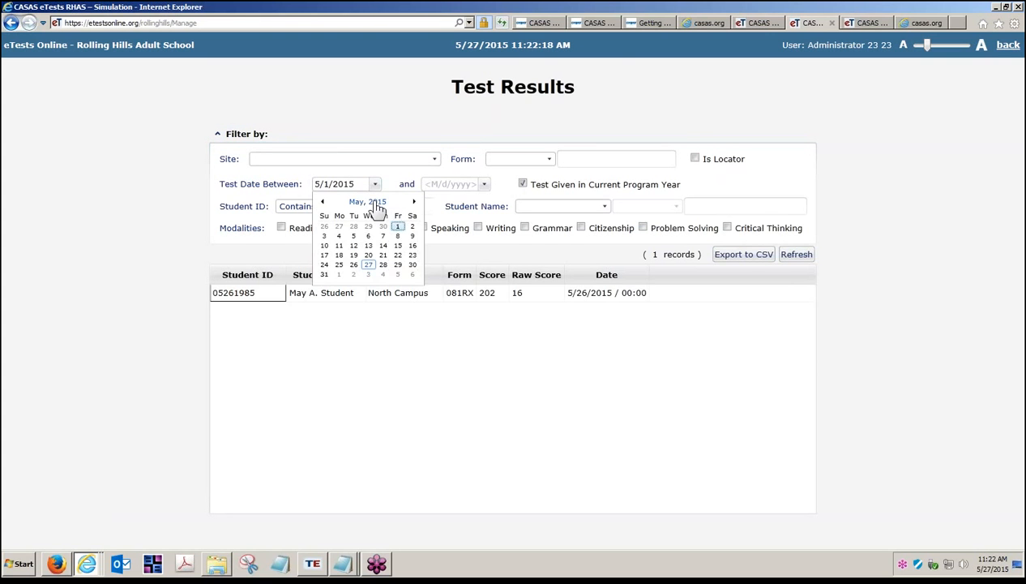
left_click(376, 204)
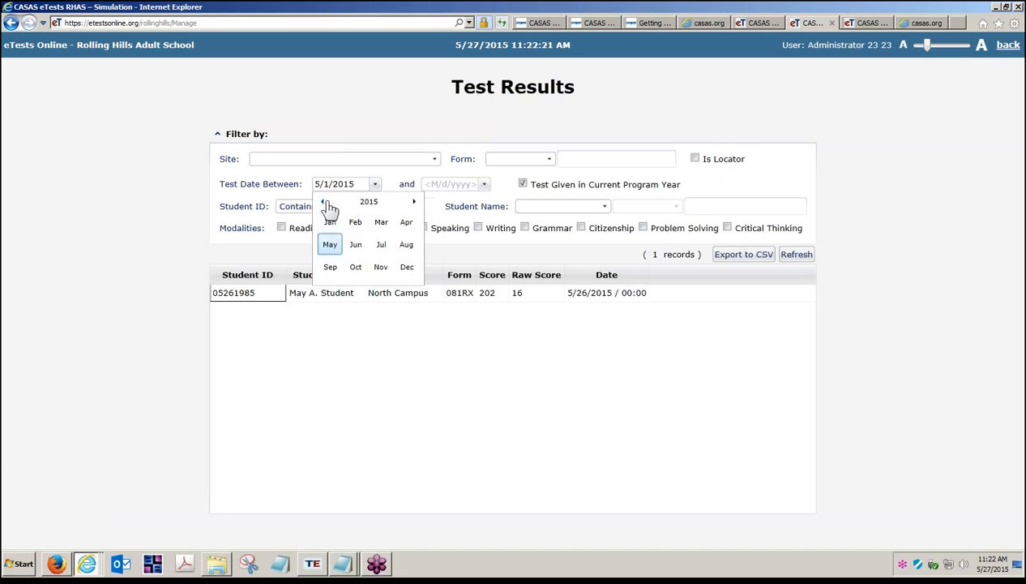
left_click(324, 202)
left_click(381, 244)
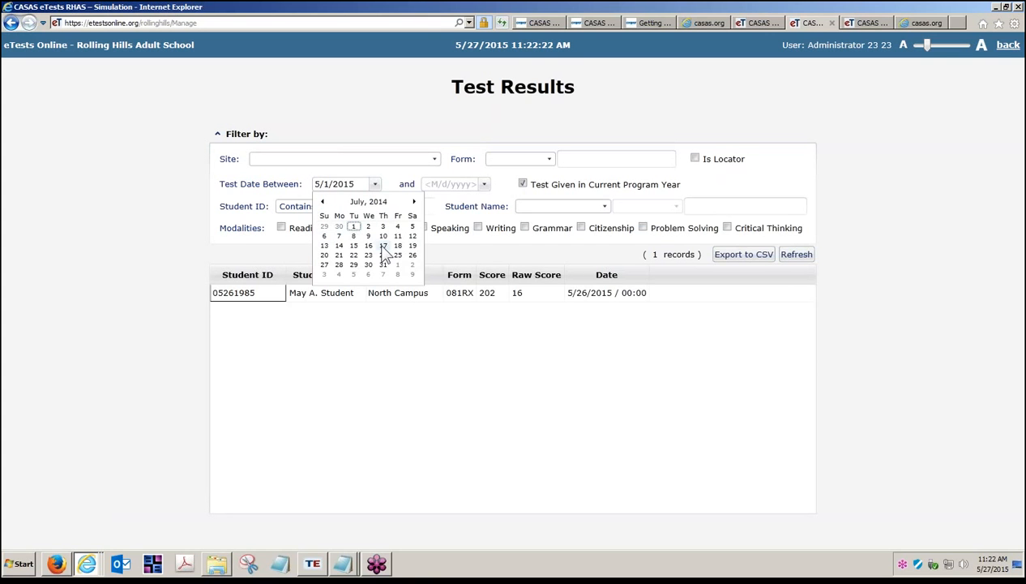
left_click(354, 226)
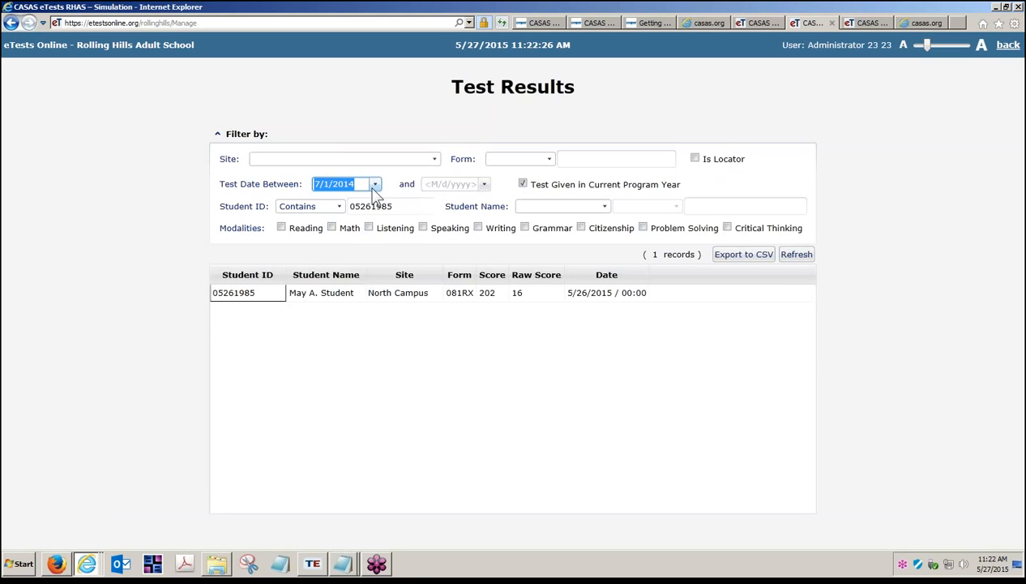
Filter the test results to Student ID 01234 and refresh the list
left_click(372, 206)
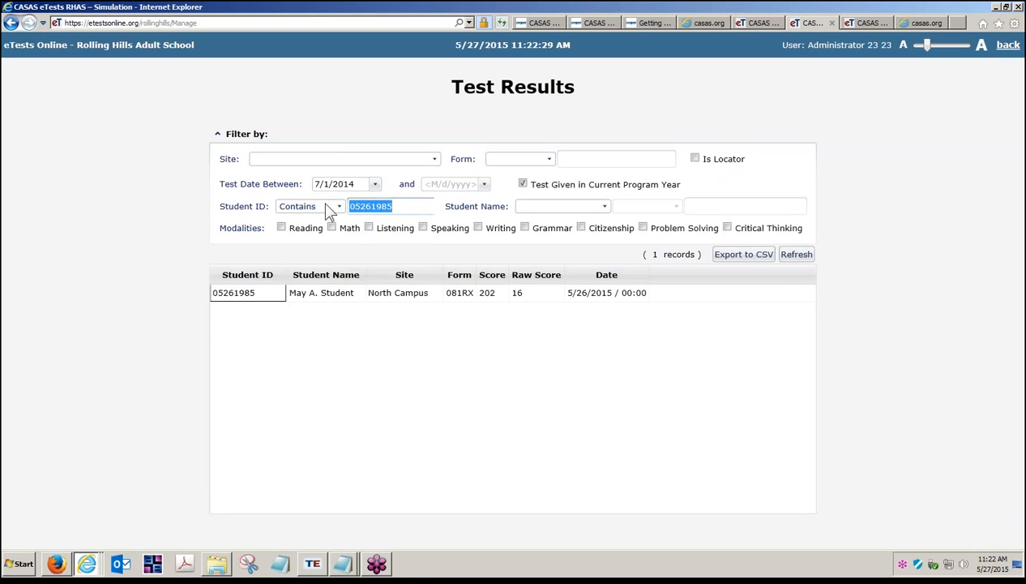
type("01234")
left_click(794, 256)
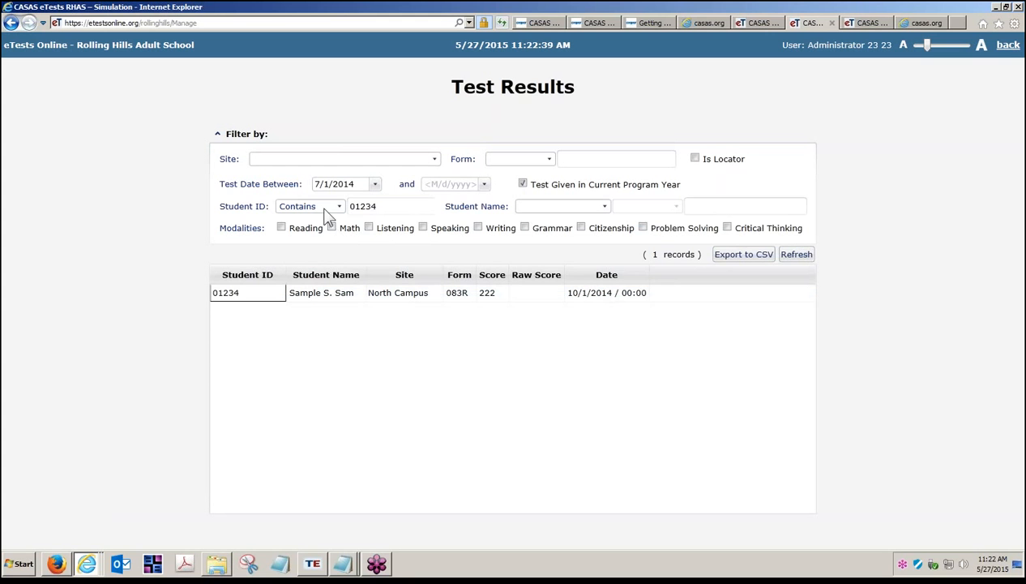
Change the Student ID filter to 56789 and refresh the list
left_click(376, 206)
left_click_drag(376, 205, 339, 208)
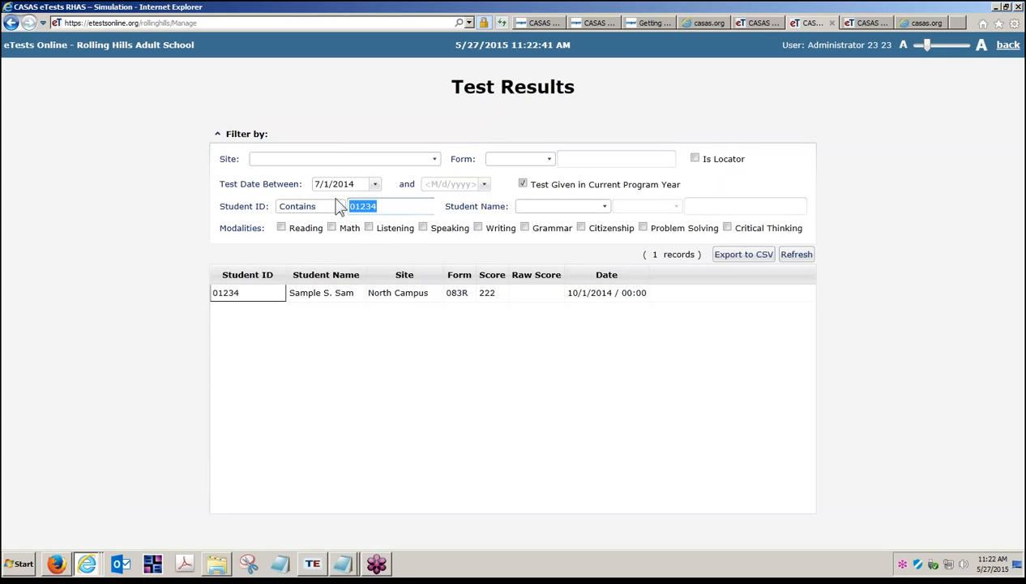
type("05")
type("6789")
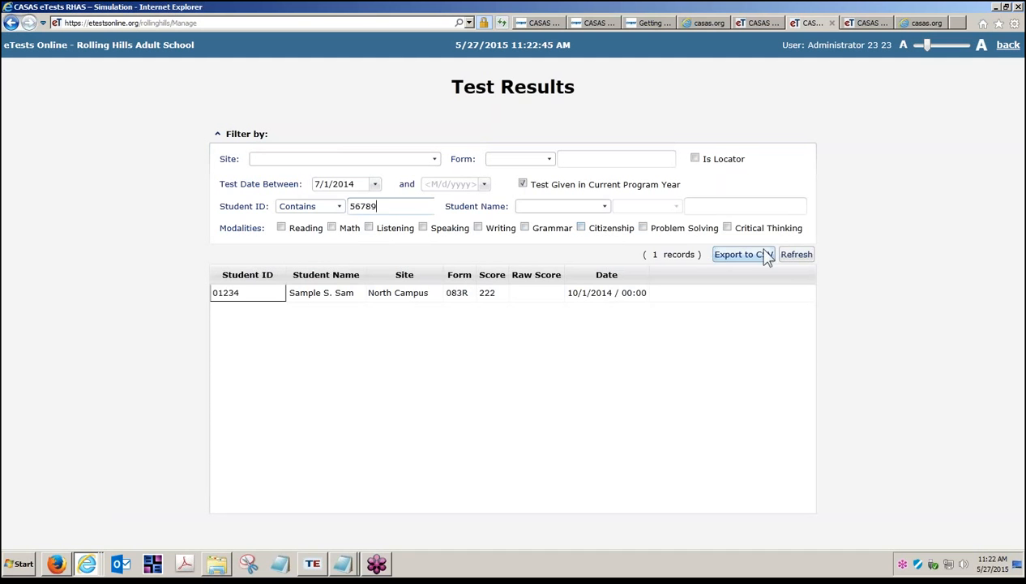
left_click(796, 254)
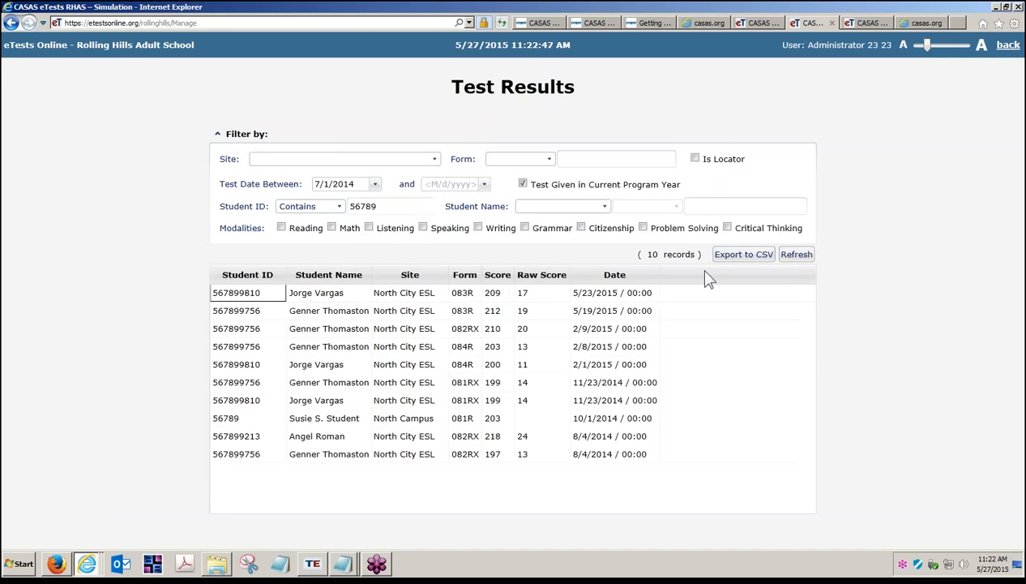
Set the Student ID match to Equal and refresh the list
left_click(340, 207)
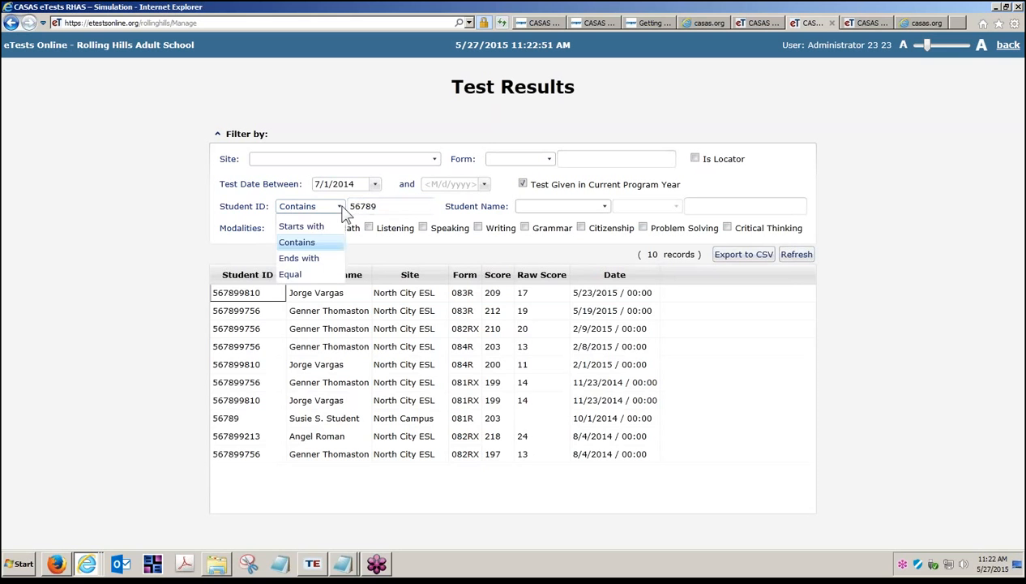
left_click(299, 277)
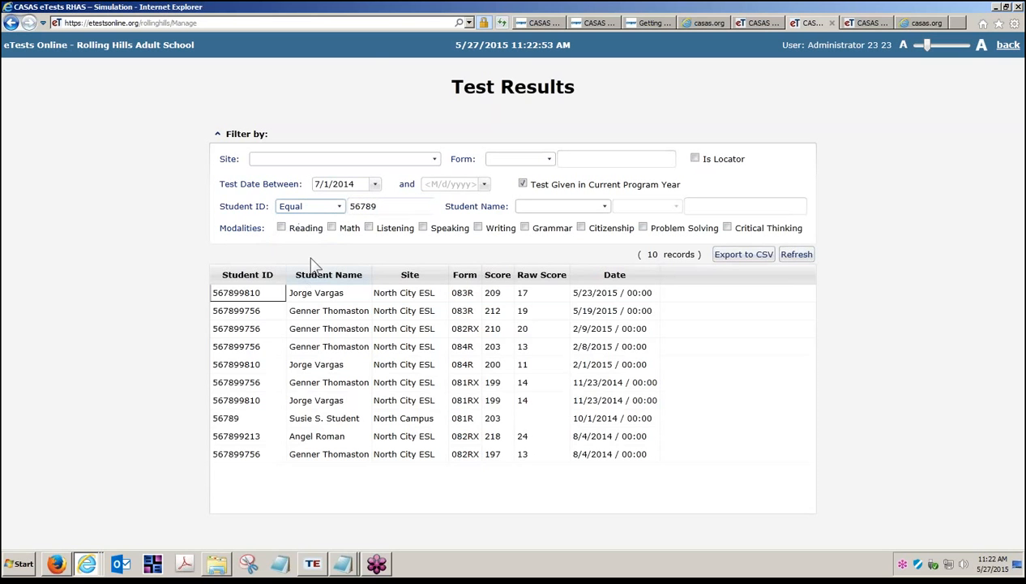
left_click(791, 256)
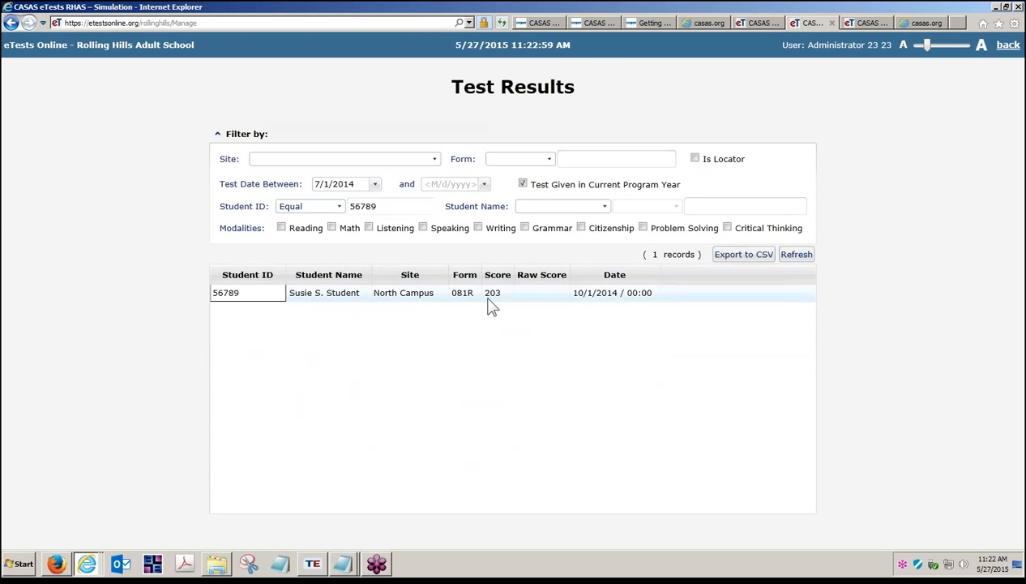
Filter Students to Student ID equal to 01234 and view that student's test results
left_click(1008, 46)
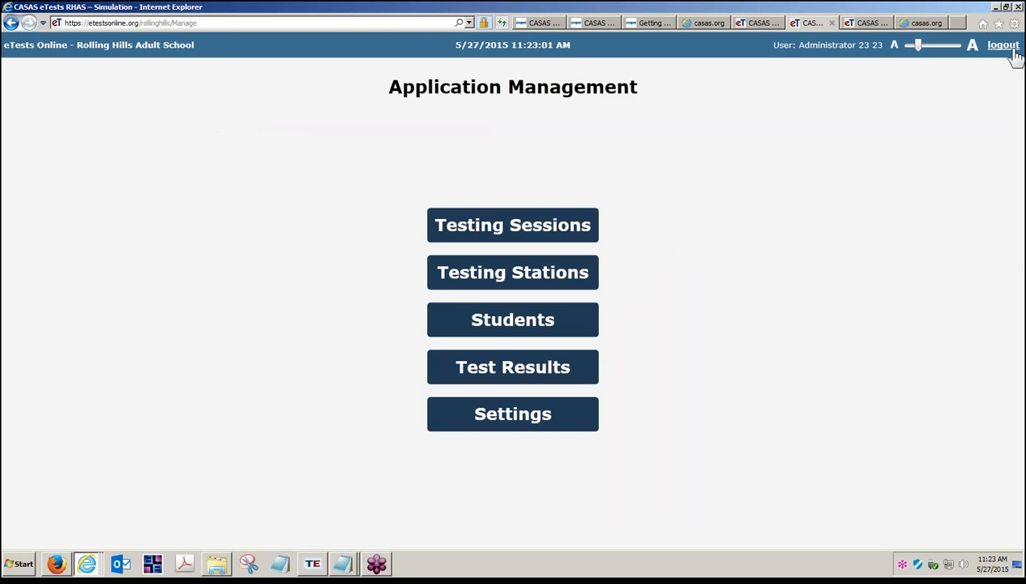
left_click(535, 314)
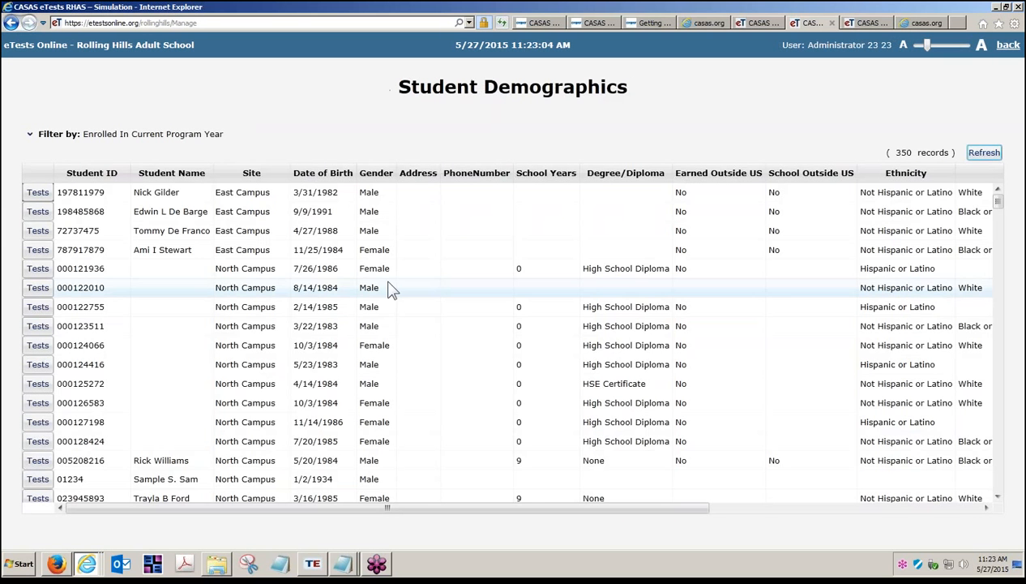
left_click(30, 135)
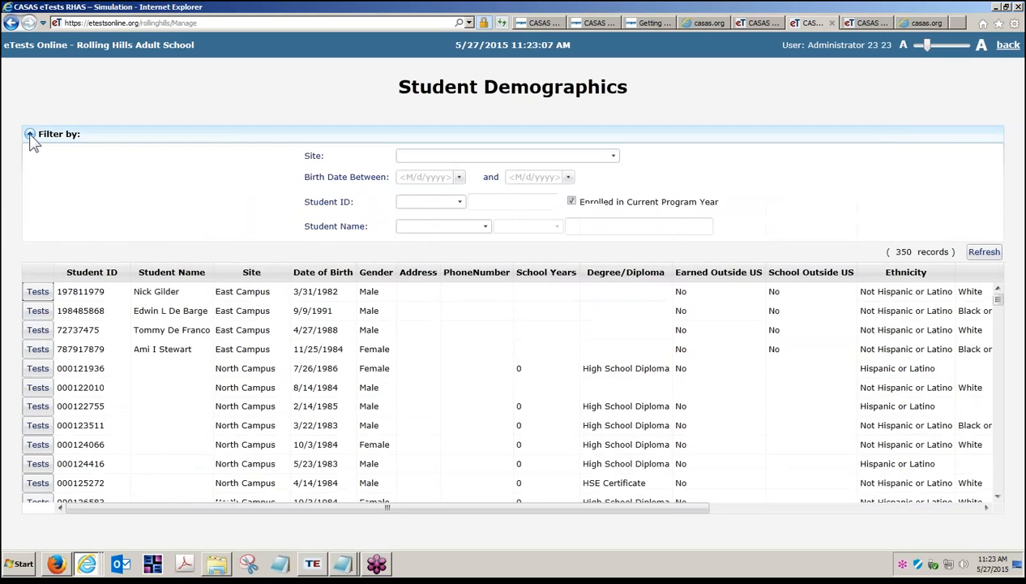
left_click(459, 202)
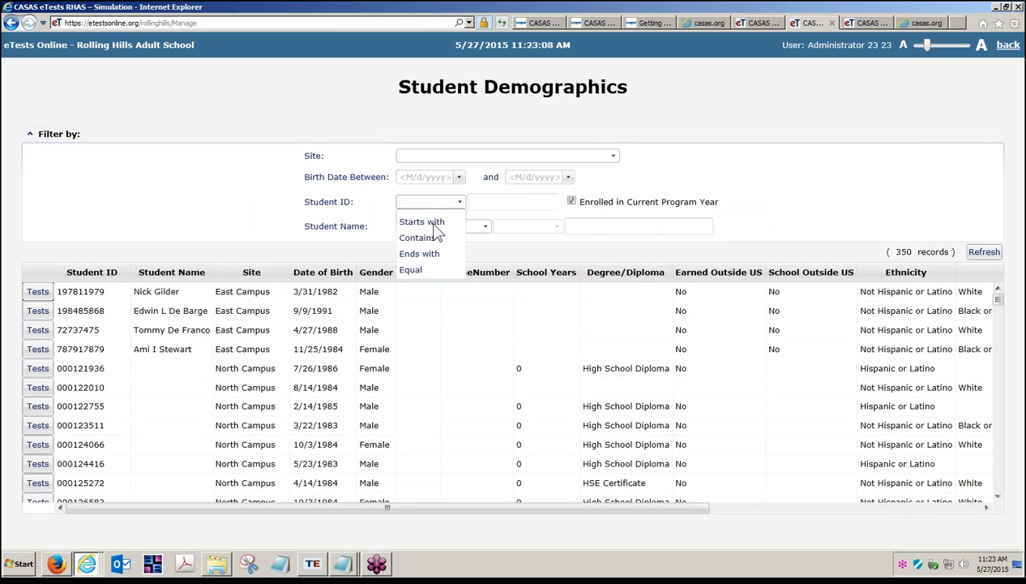
left_click(421, 275)
left_click(484, 202)
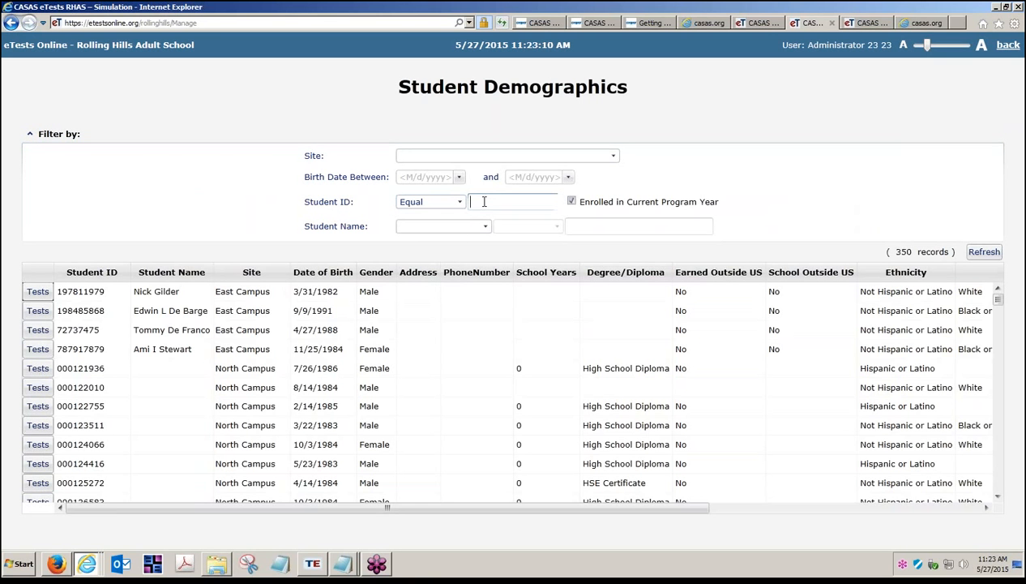
type("01234")
left_click(983, 251)
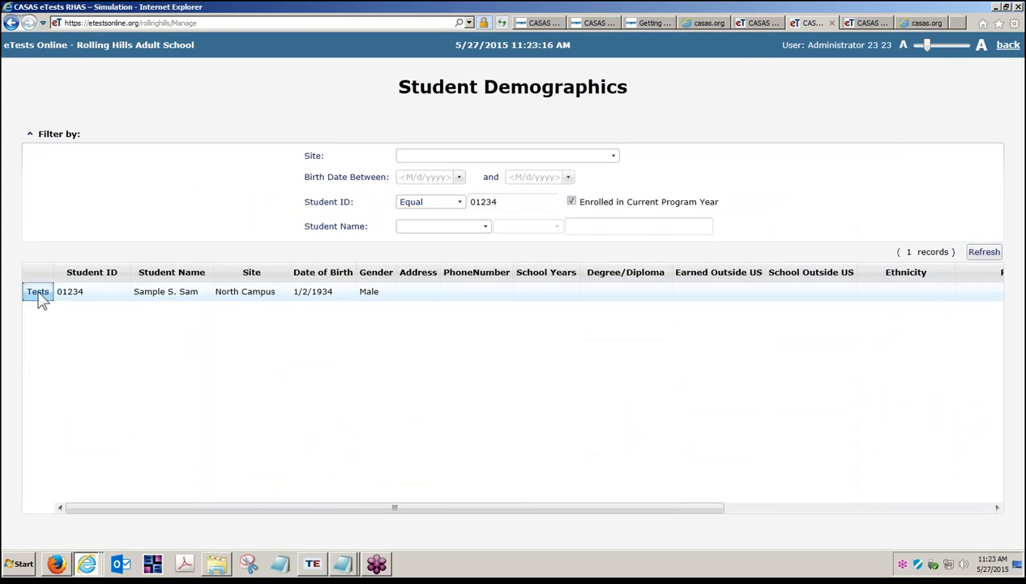
left_click(38, 295)
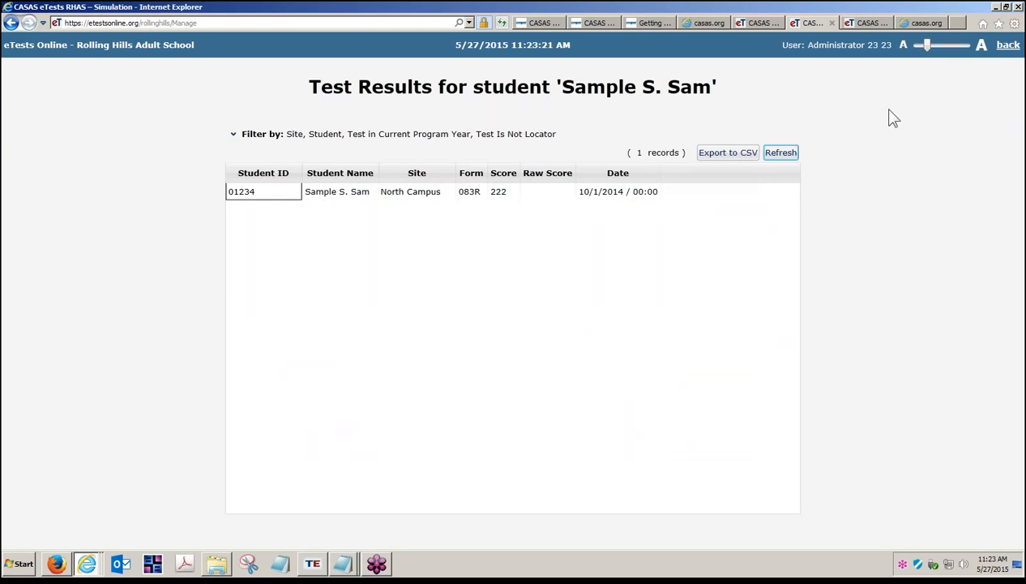
left_click(1010, 50)
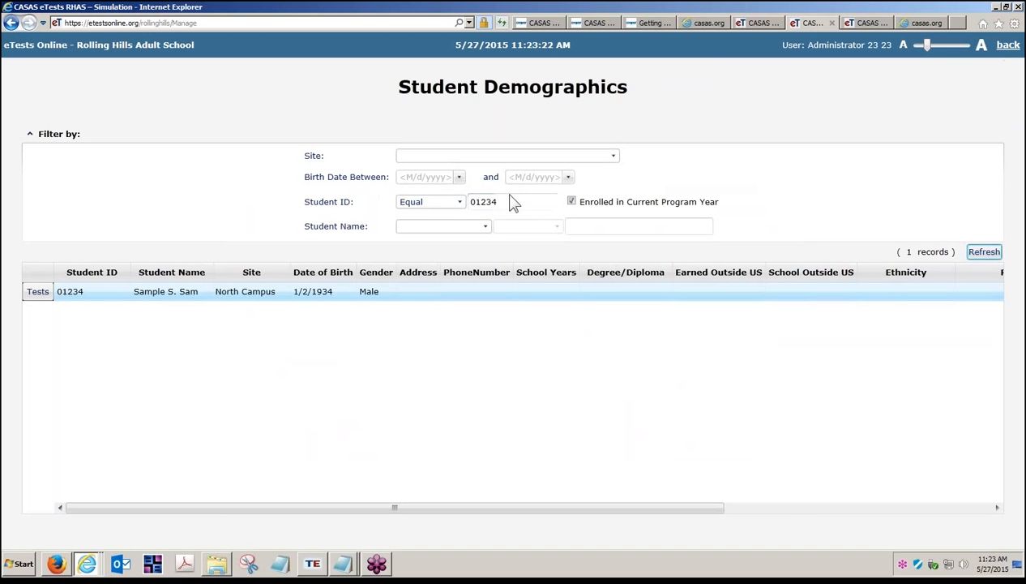
Change the Students filter to ID 56789 and view that student's test results
left_click_drag(516, 201, 422, 206)
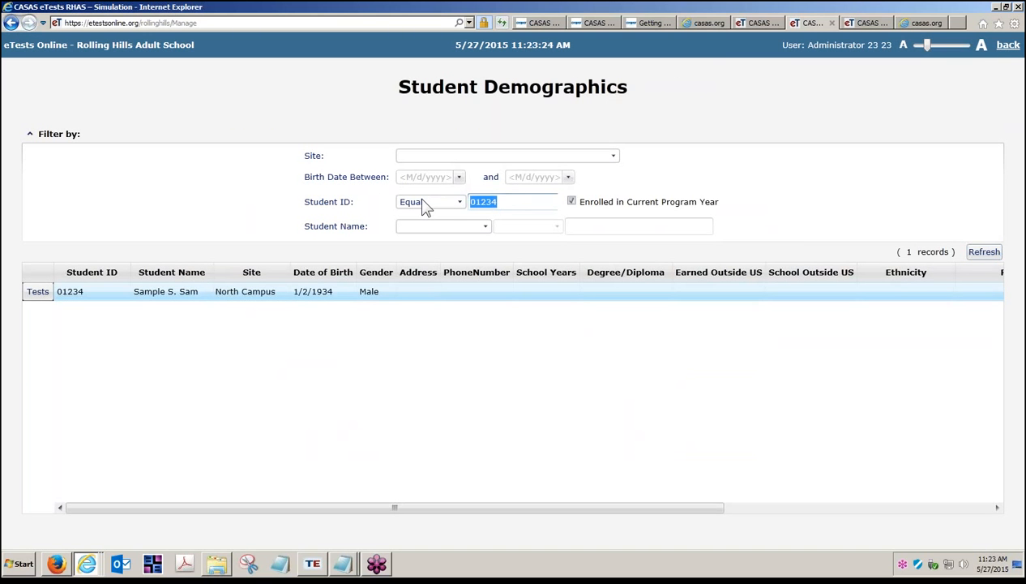
type("56789")
left_click(982, 252)
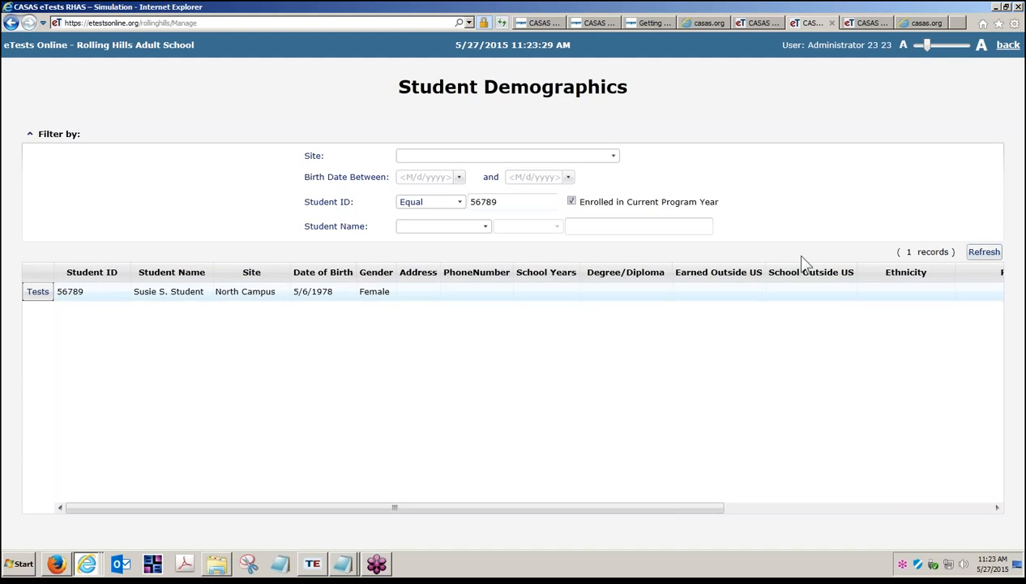
left_click(30, 135)
left_click(38, 194)
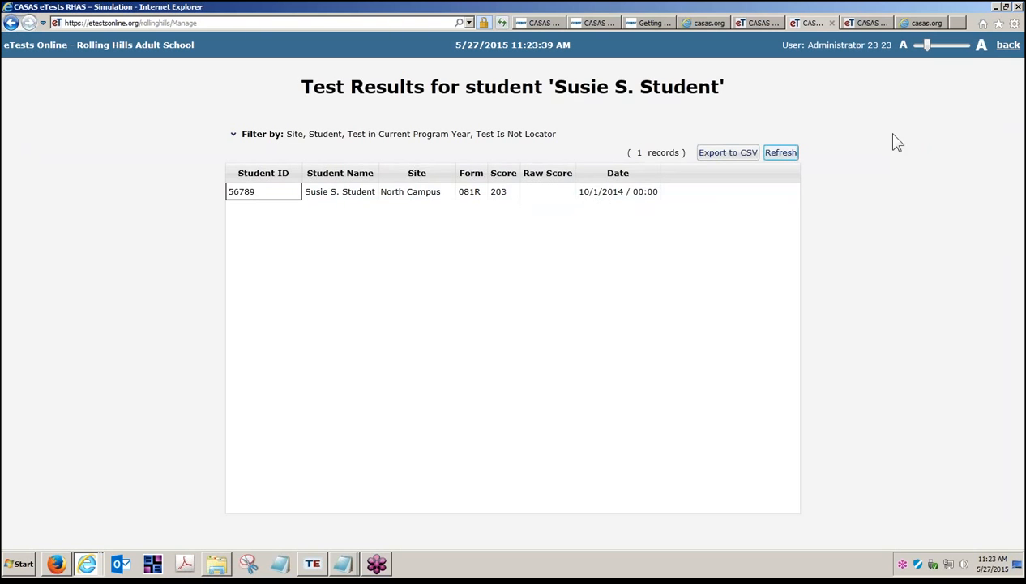
left_click(1009, 48)
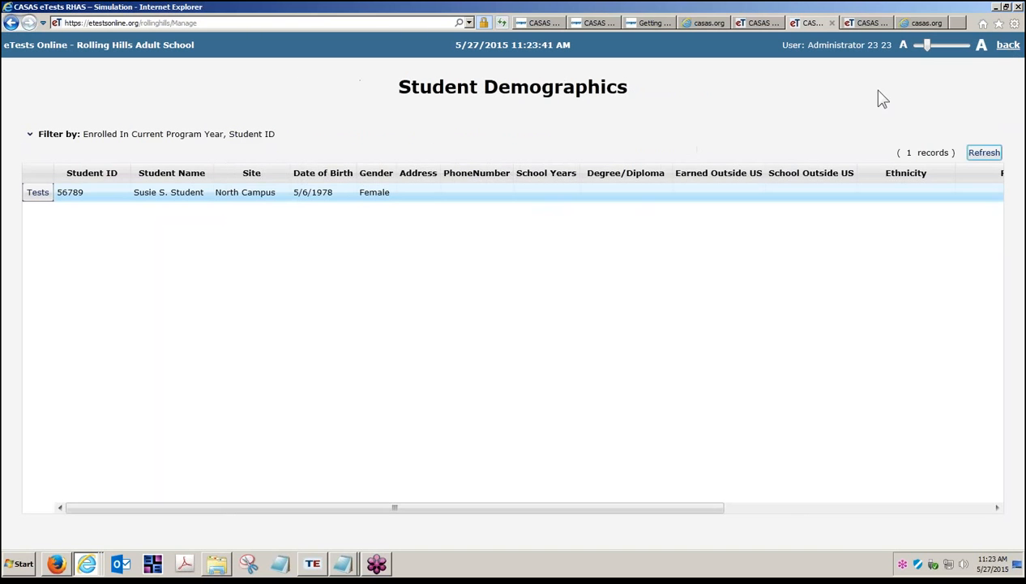
left_click(1009, 49)
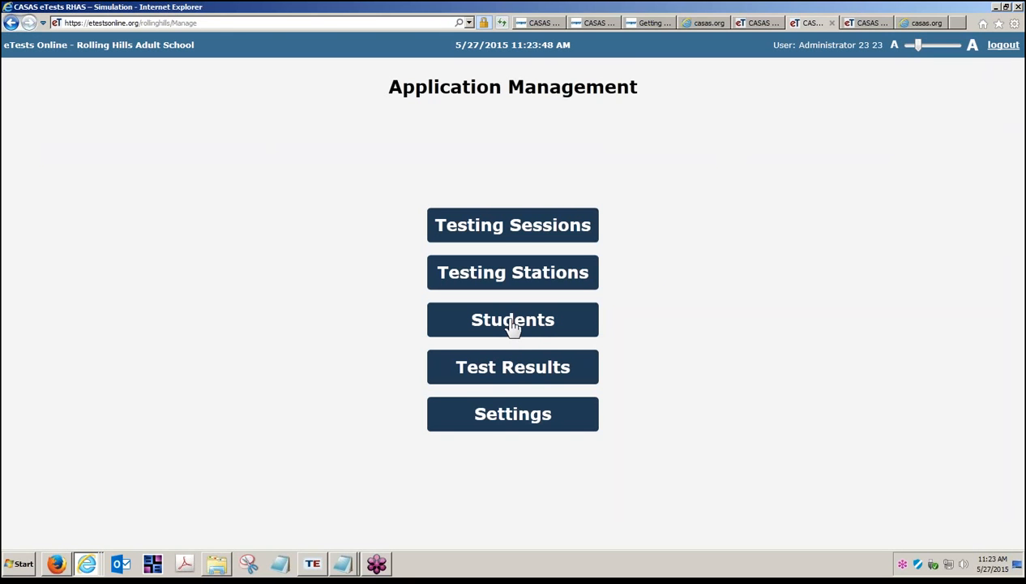
Open Test records (6050) Import Template.xlsx from the IMPORT TEMPLATES folder
left_click(511, 375)
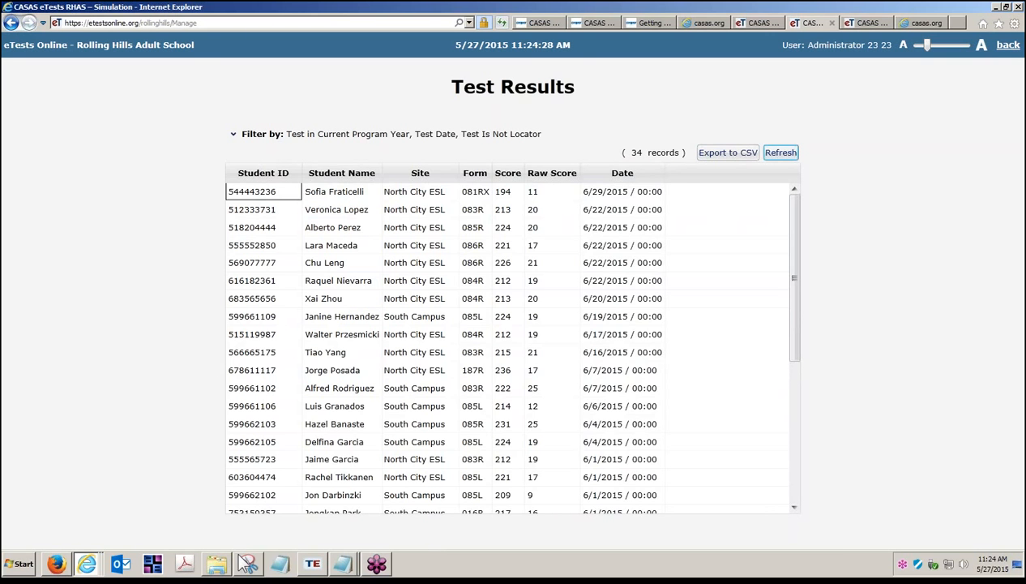
left_click(217, 565)
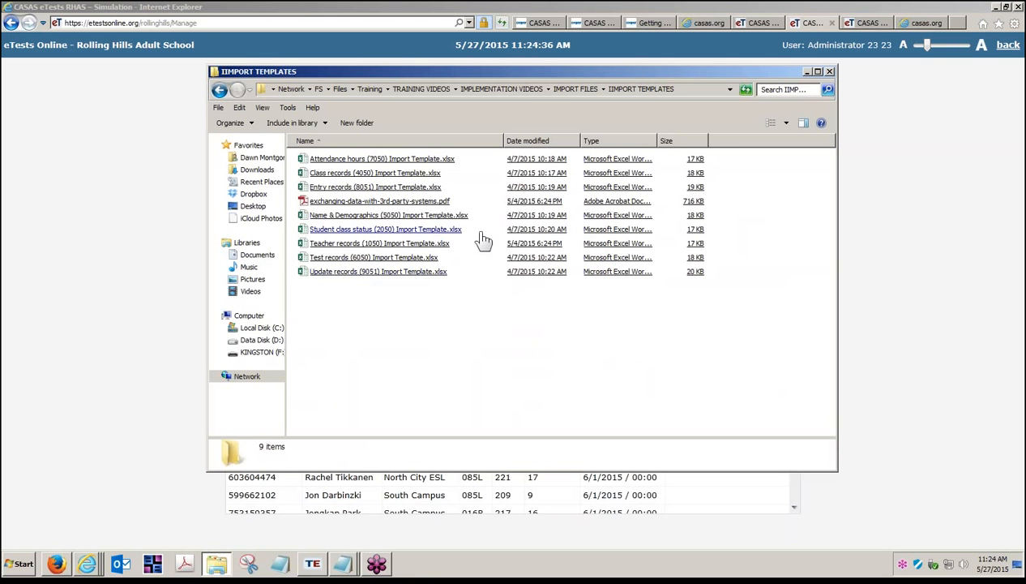
left_click(429, 261)
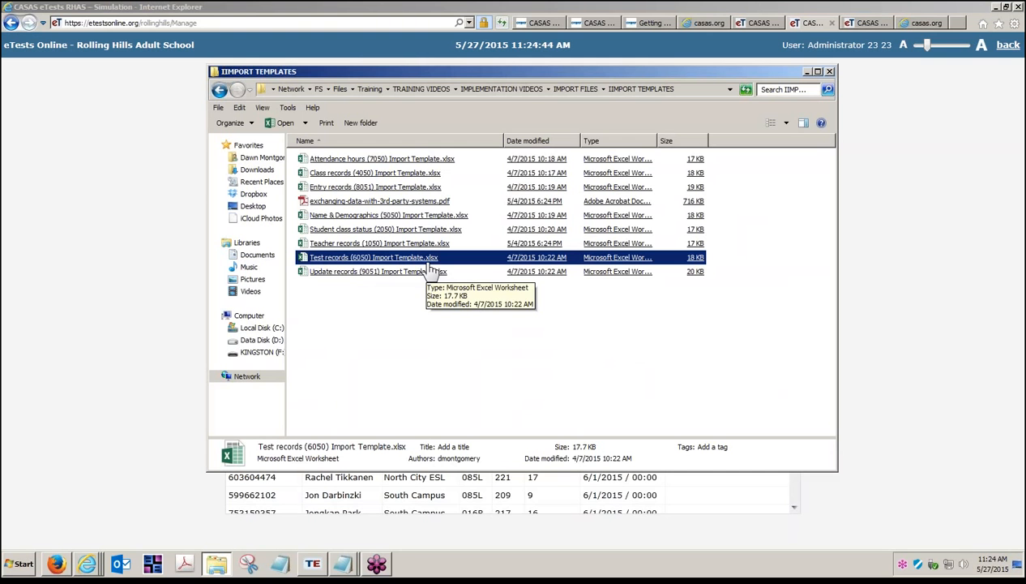
double_click(367, 257)
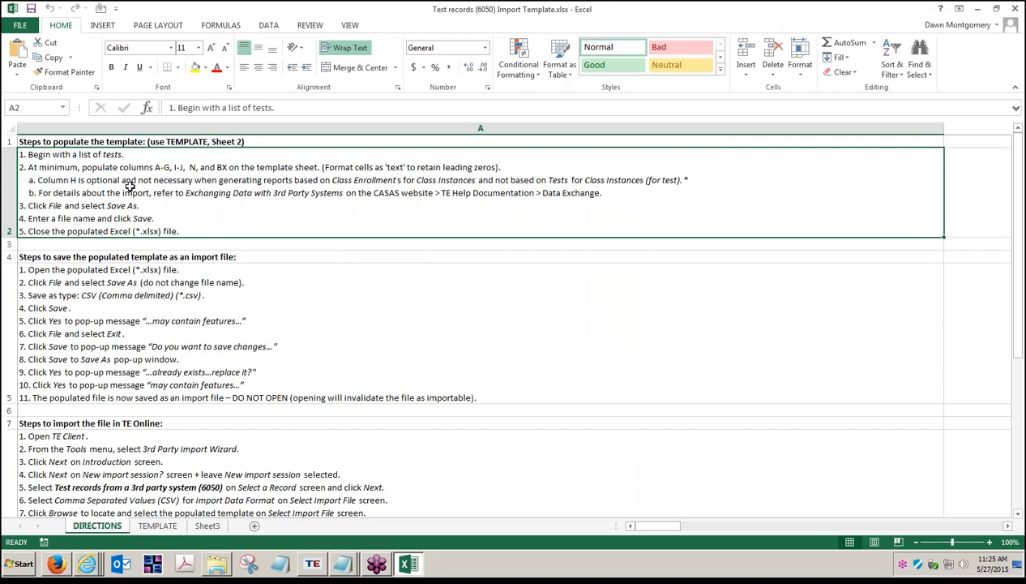
Review the template's directions for saving and importing the test records file
left_click(135, 296)
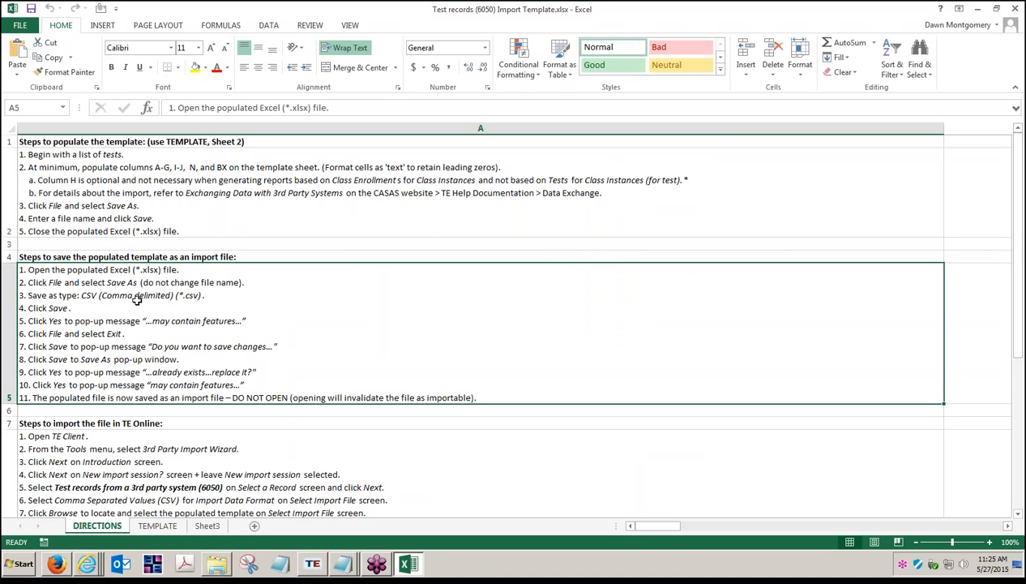
left_click(139, 468)
scroll(139, 468, "down", 2)
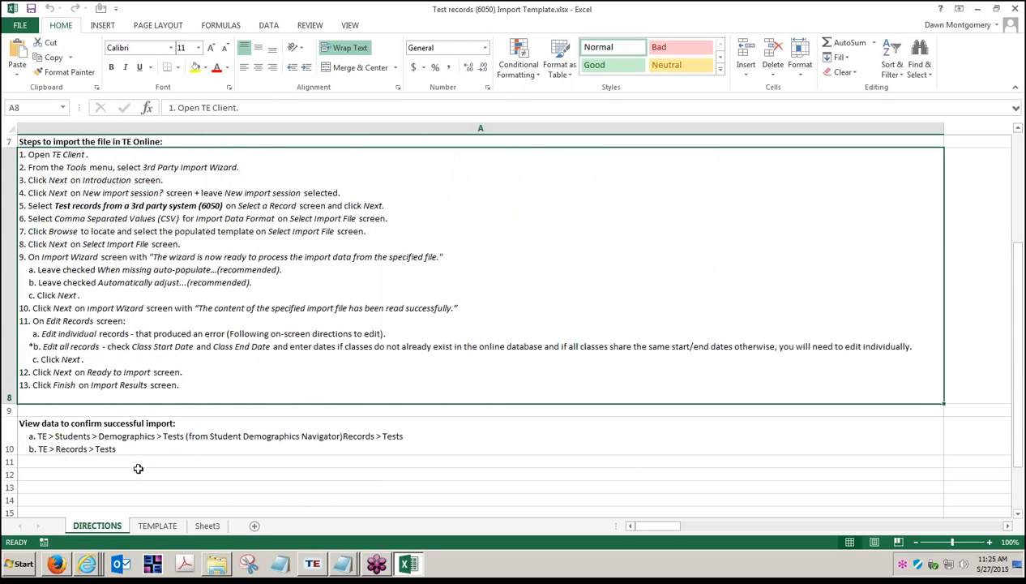
Review the directions' import-verification section and the populated TEMPLATE sheet with its test records
left_click(127, 438)
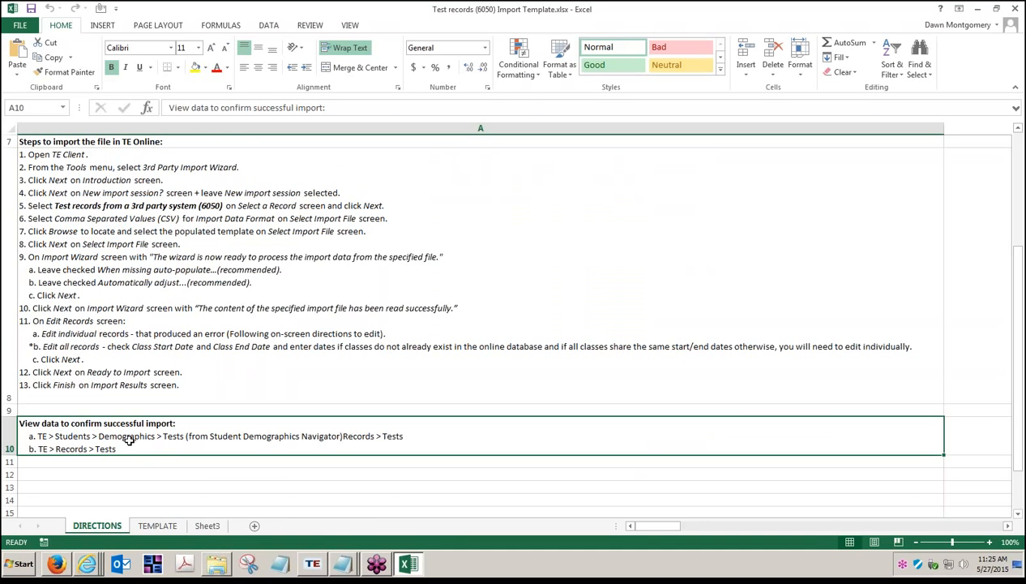
left_click(172, 529)
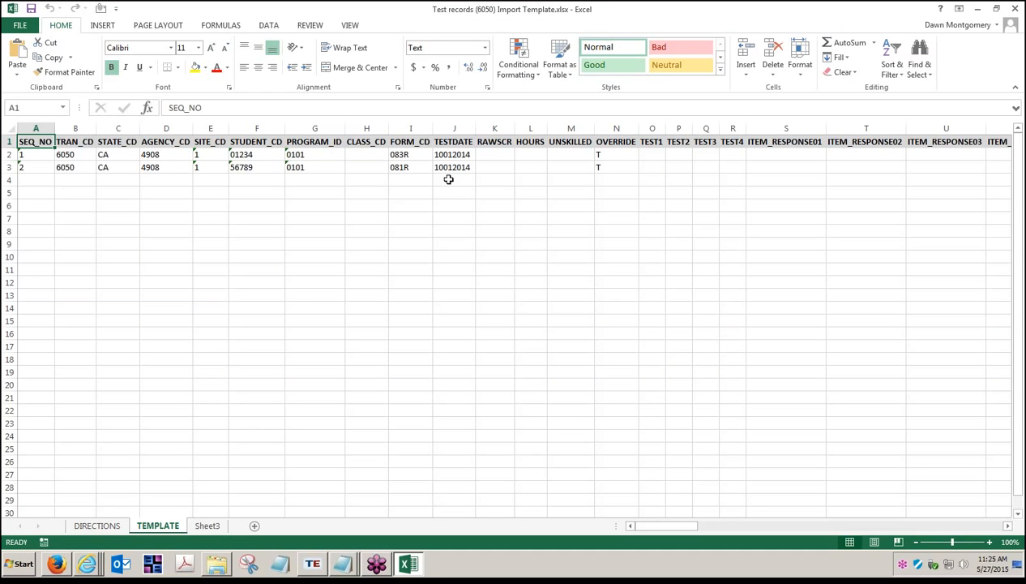
Switch to TOPSpro Enterprise and open the CASAS eTests Next Assigned Test report setup
left_click(323, 571)
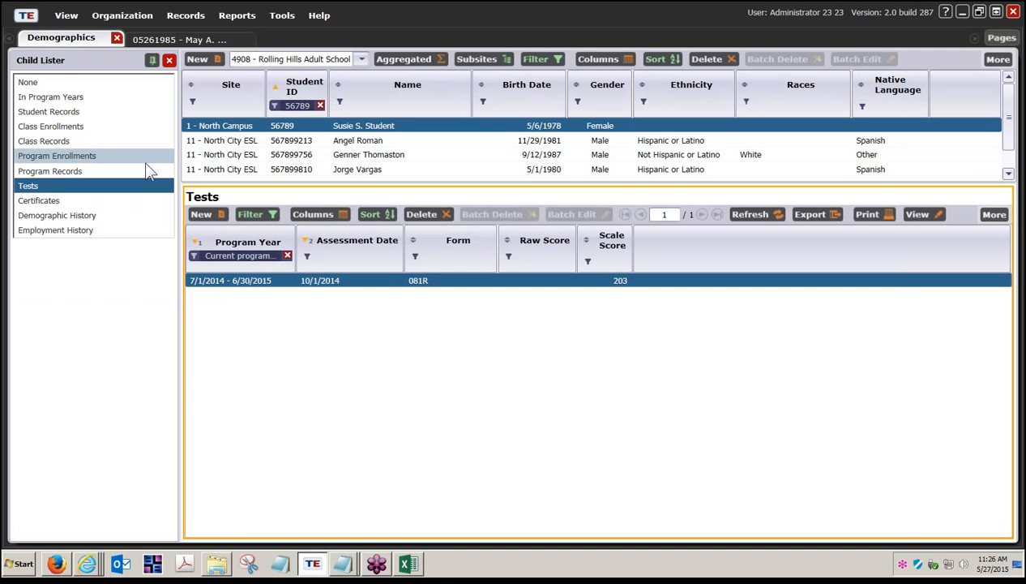
left_click(240, 17)
mouse_move(275, 34)
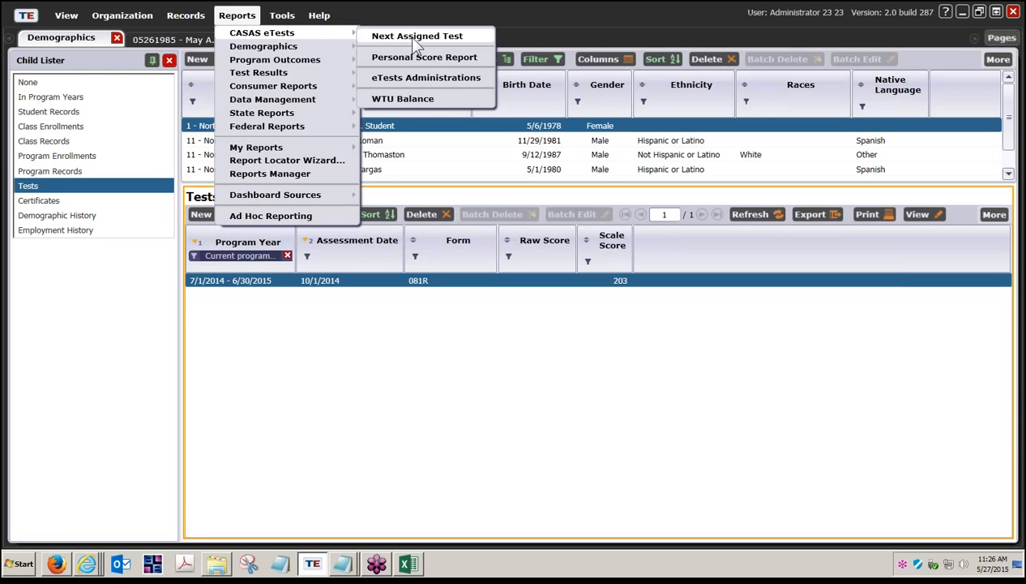
left_click(412, 39)
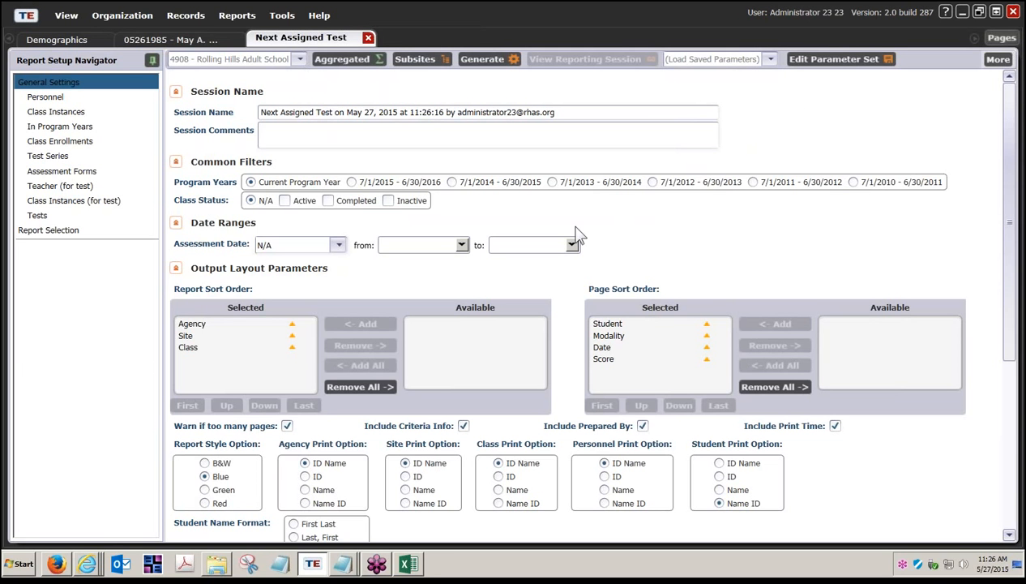
In the report's In Program Years list, clear all student selections and sort the students by Name
scroll(514, 481, "down", 2)
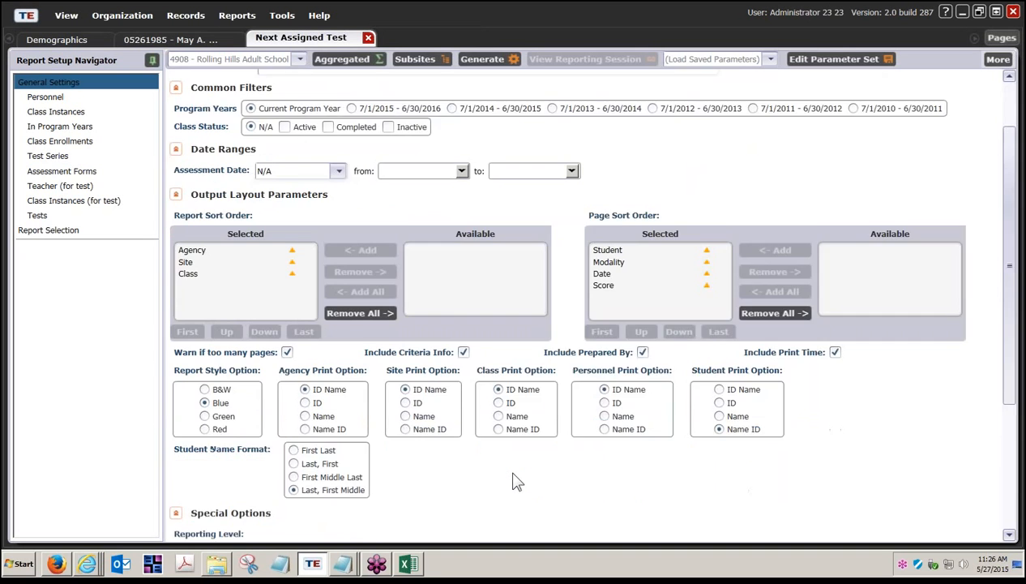
scroll(515, 482, "down", 2)
scroll(516, 480, "up", 4)
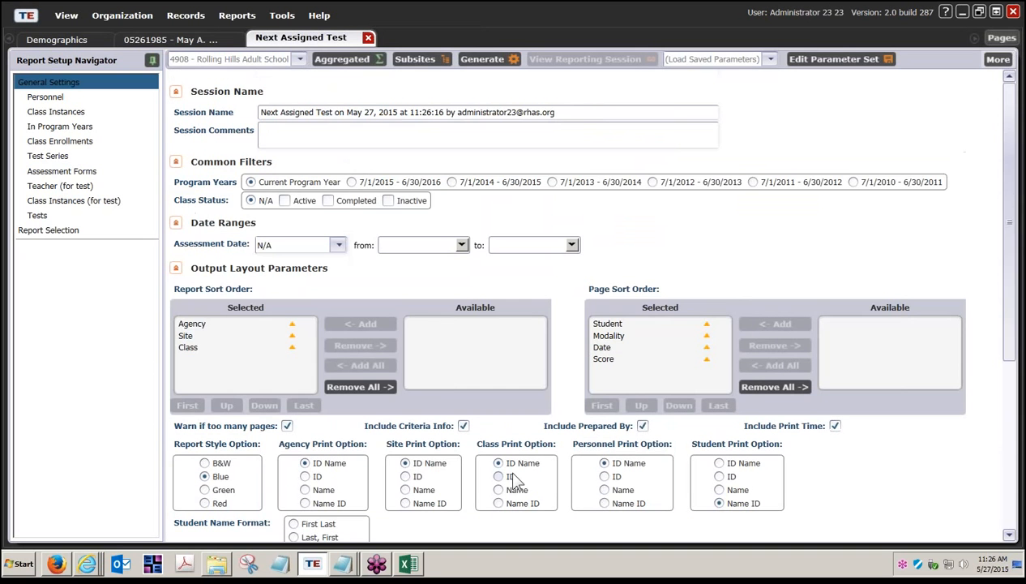
left_click(61, 128)
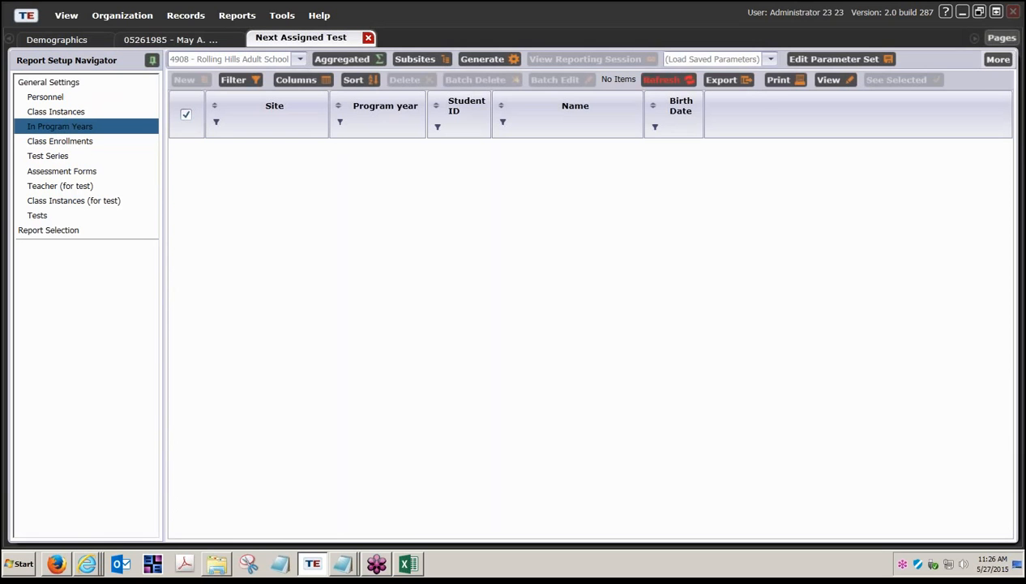
left_click(186, 117)
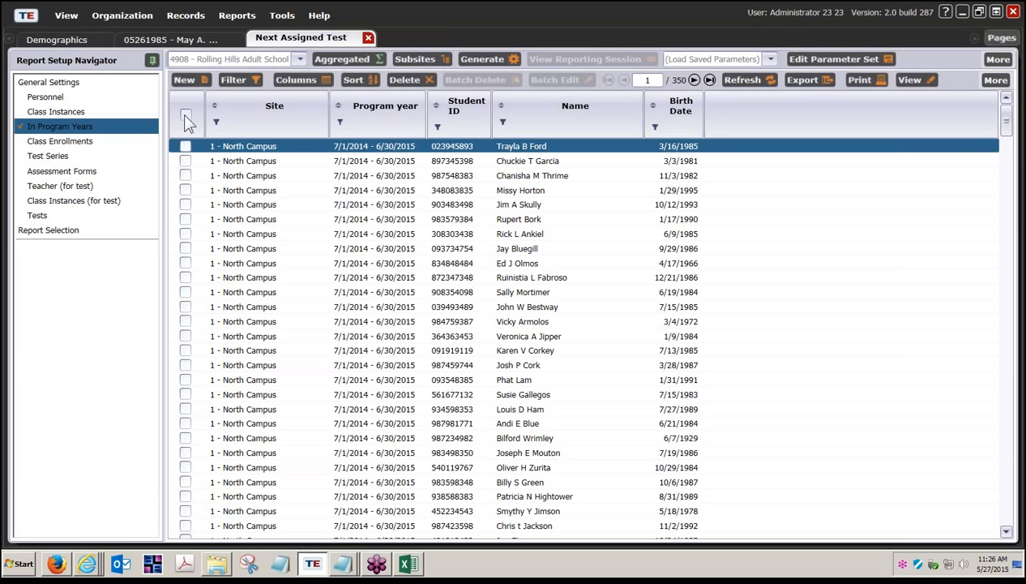
left_click(500, 106)
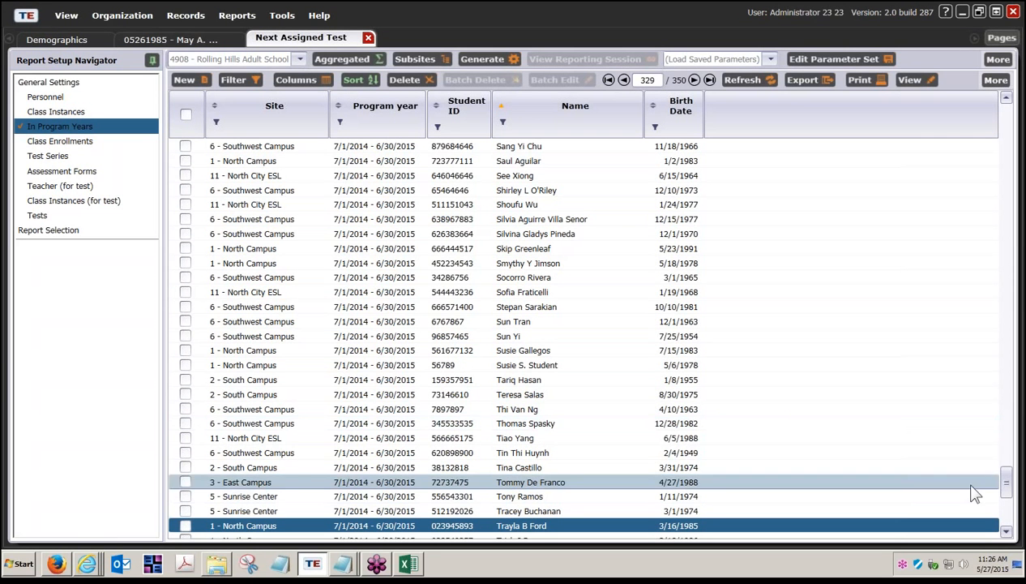
Select the student whose record is open in the other tab in the In Program Years list
left_click_drag(1003, 484, 990, 112)
scroll(862, 330, "down", 9)
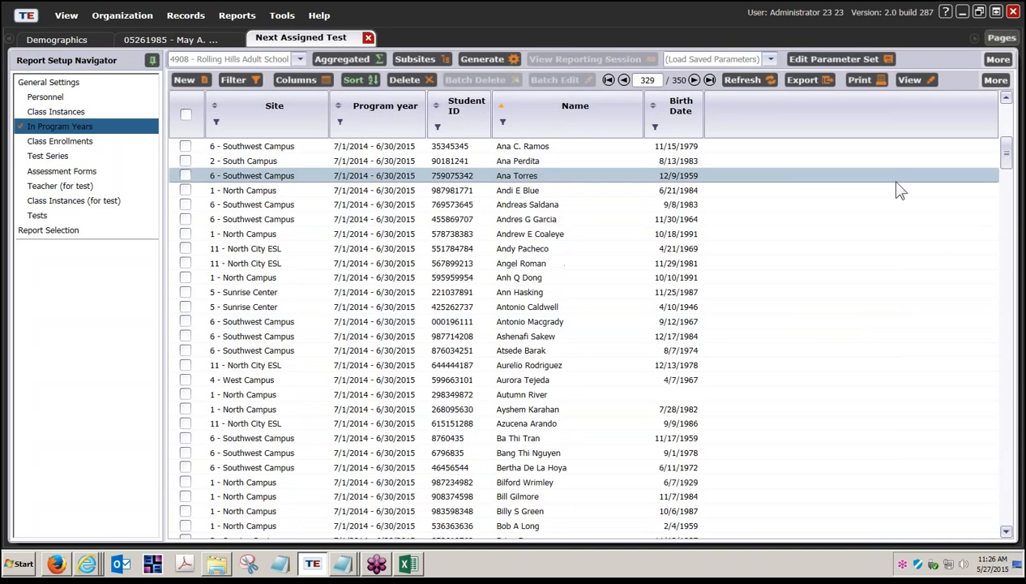
left_click_drag(1004, 162, 1005, 213)
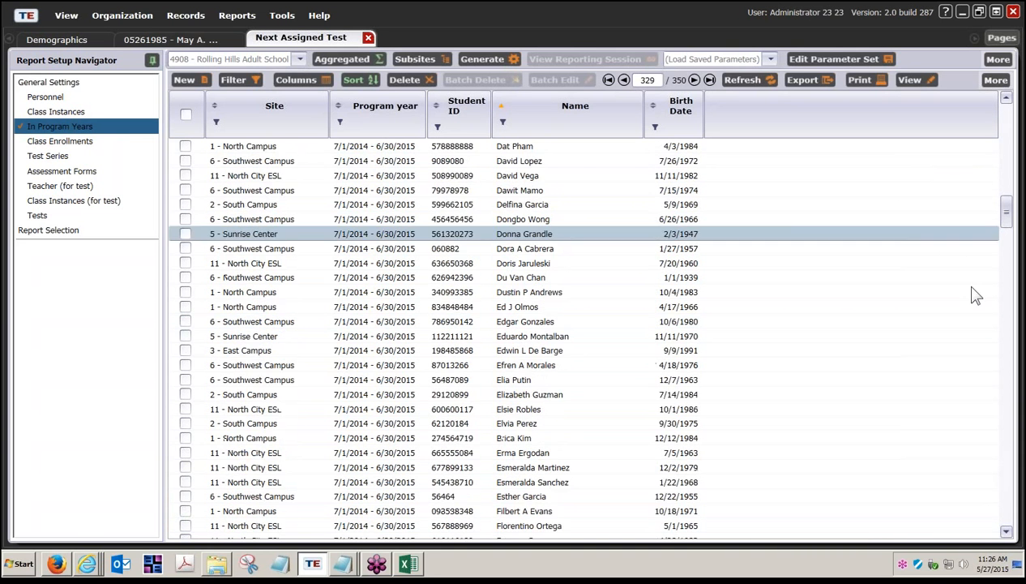
scroll(904, 399, "down", 2)
scroll(903, 400, "down", 20)
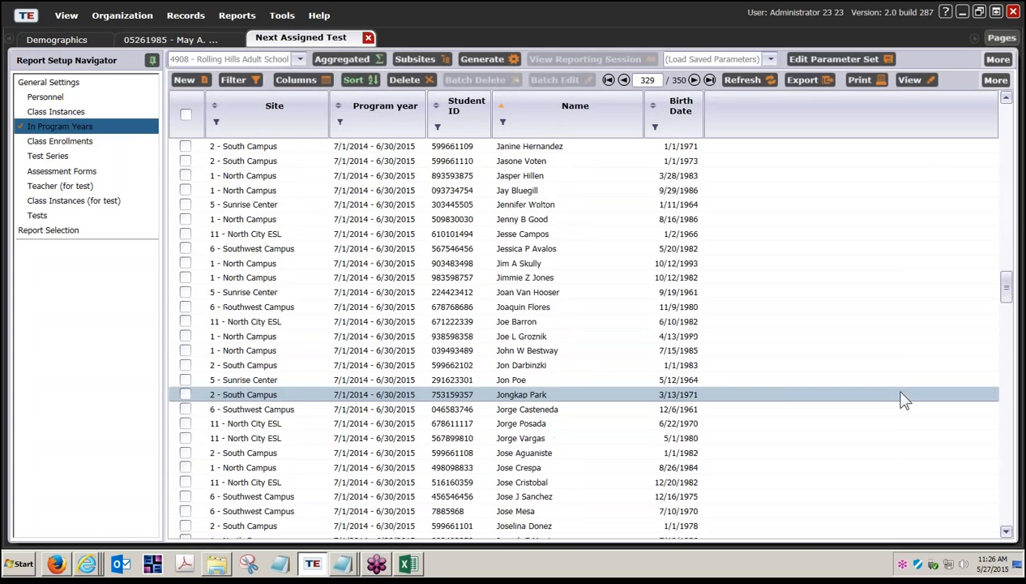
scroll(904, 400, "down", 20)
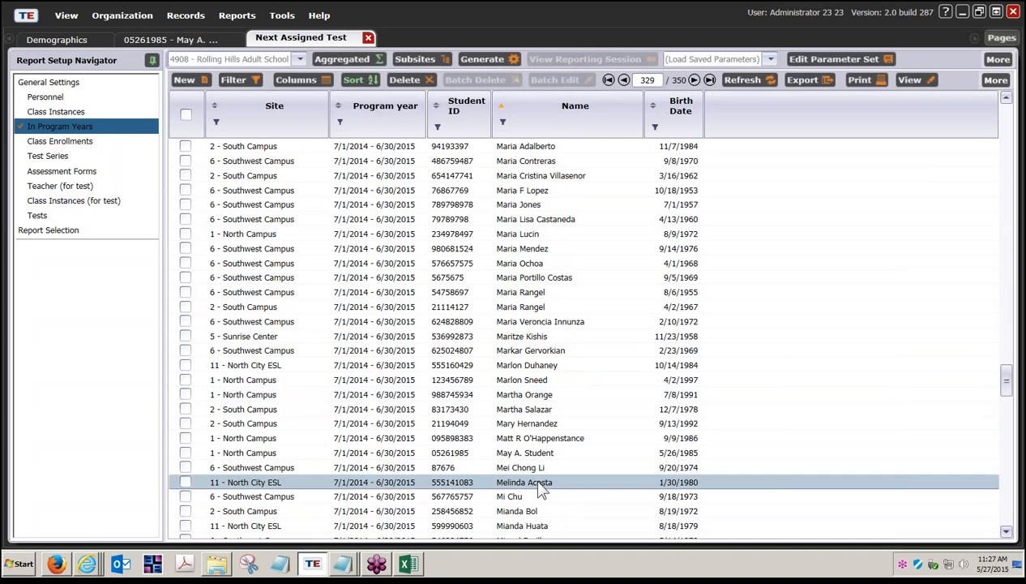
left_click(185, 451)
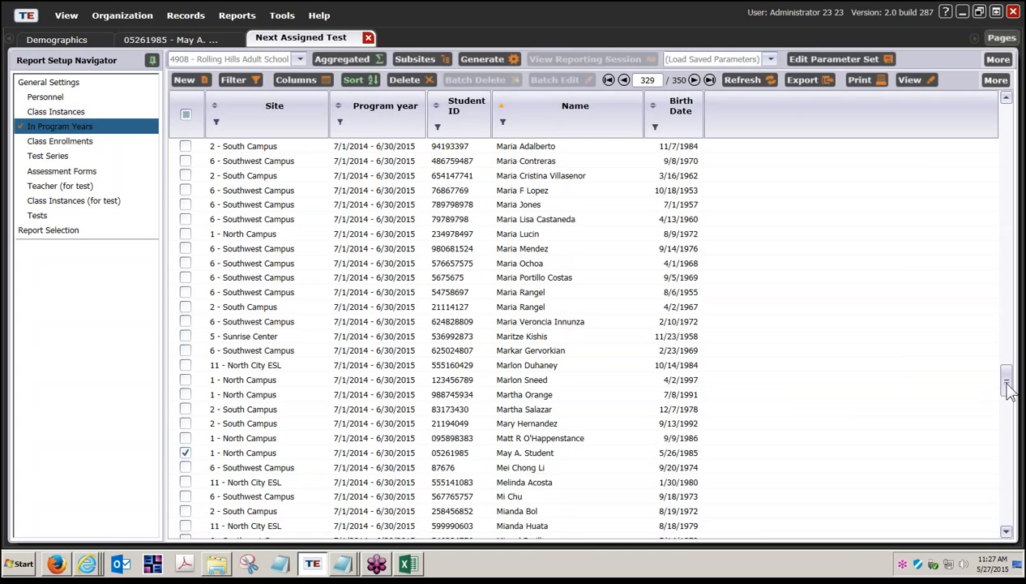
Also select the students with IDs 01234 and 56789, then generate the Next Assigned Test report
left_click_drag(1005, 389, 1003, 460)
scroll(853, 474, "up", 2)
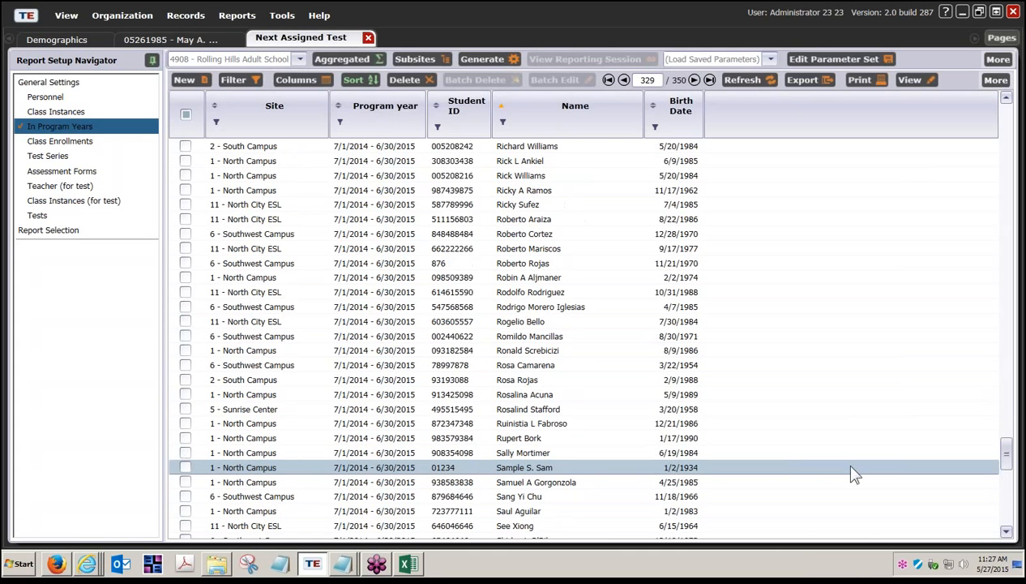
scroll(854, 474, "down", 1)
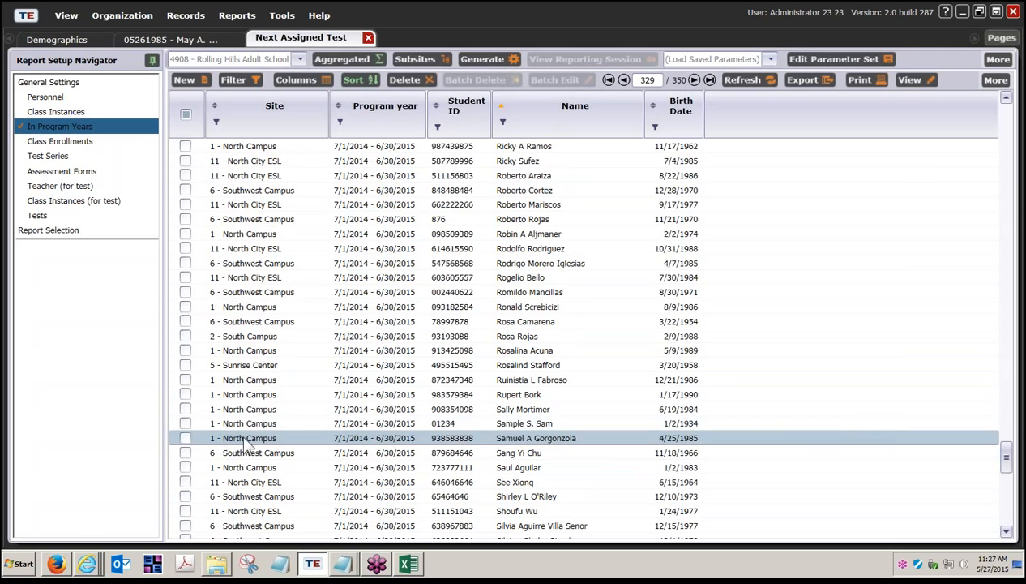
left_click(184, 422)
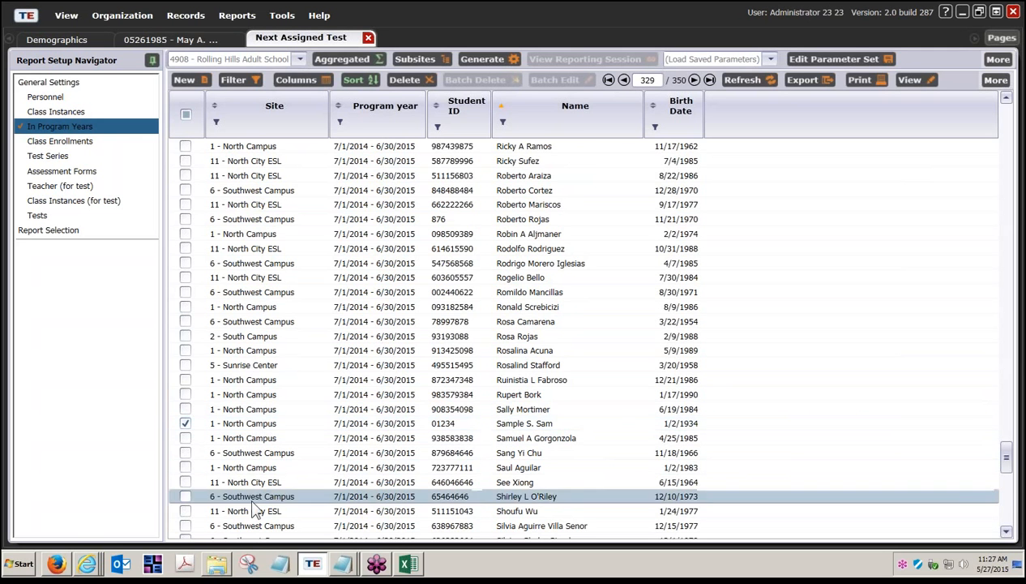
scroll(202, 510, "down", 2)
scroll(253, 512, "down", 2)
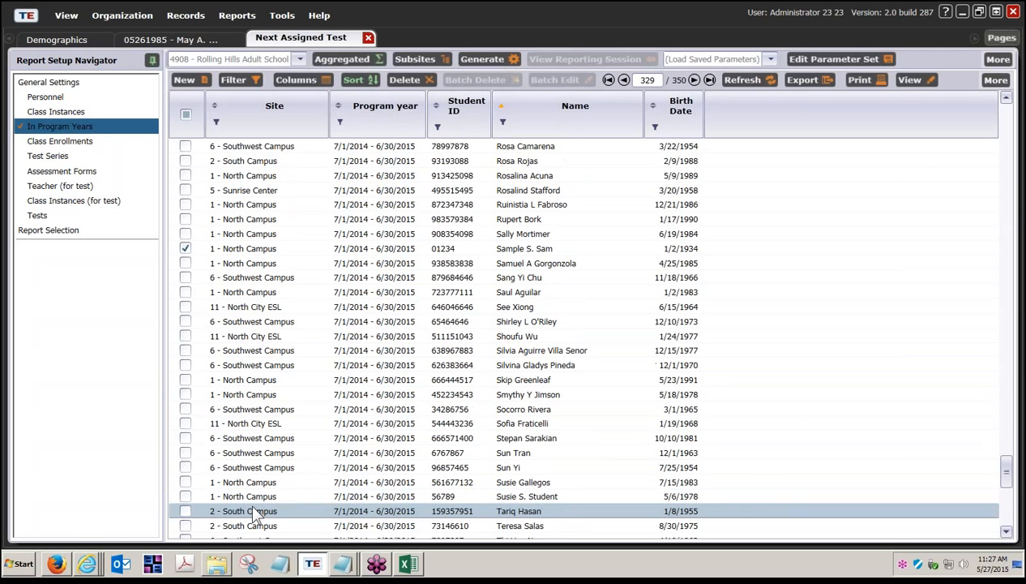
left_click(185, 496)
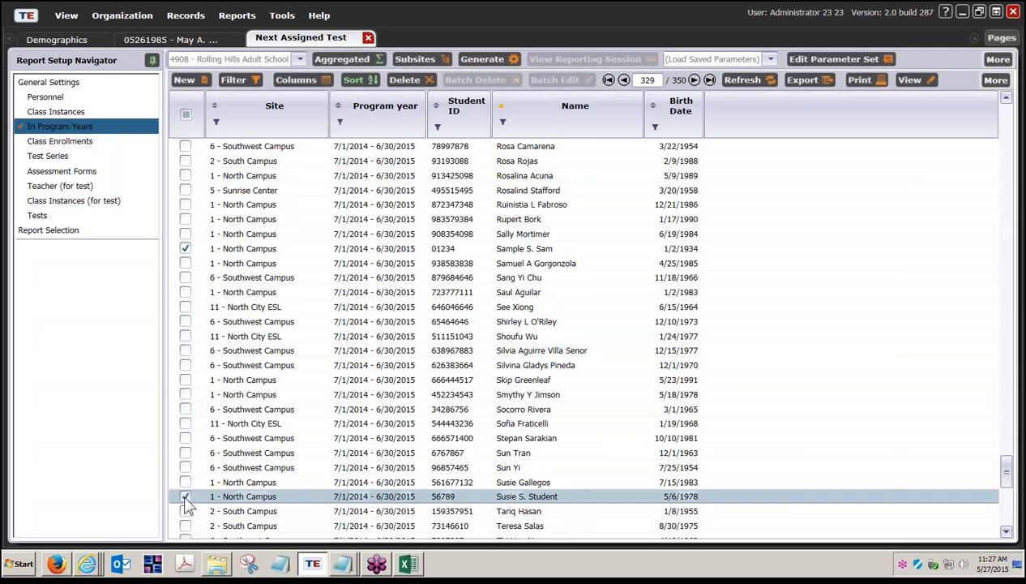
left_click(476, 59)
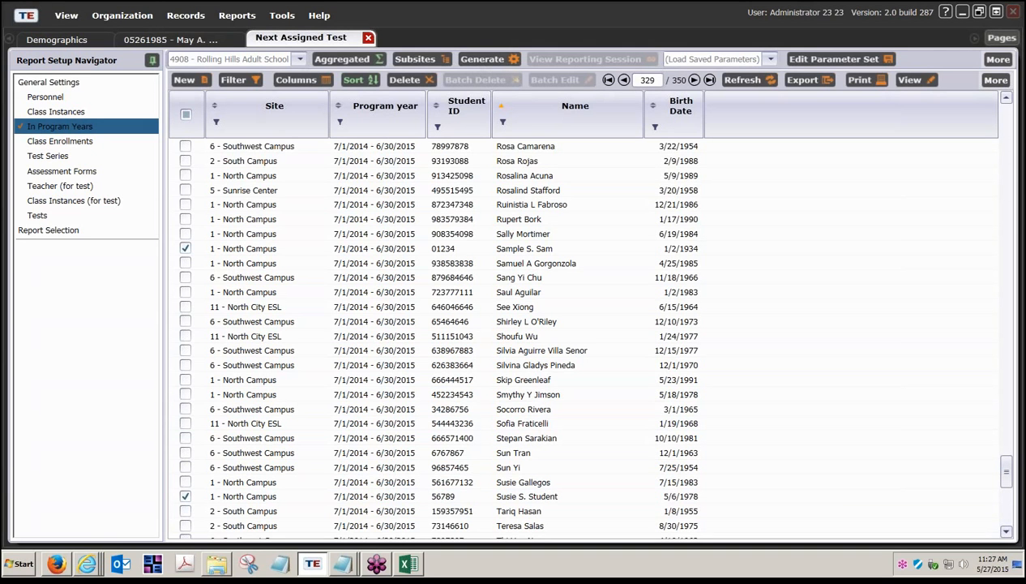
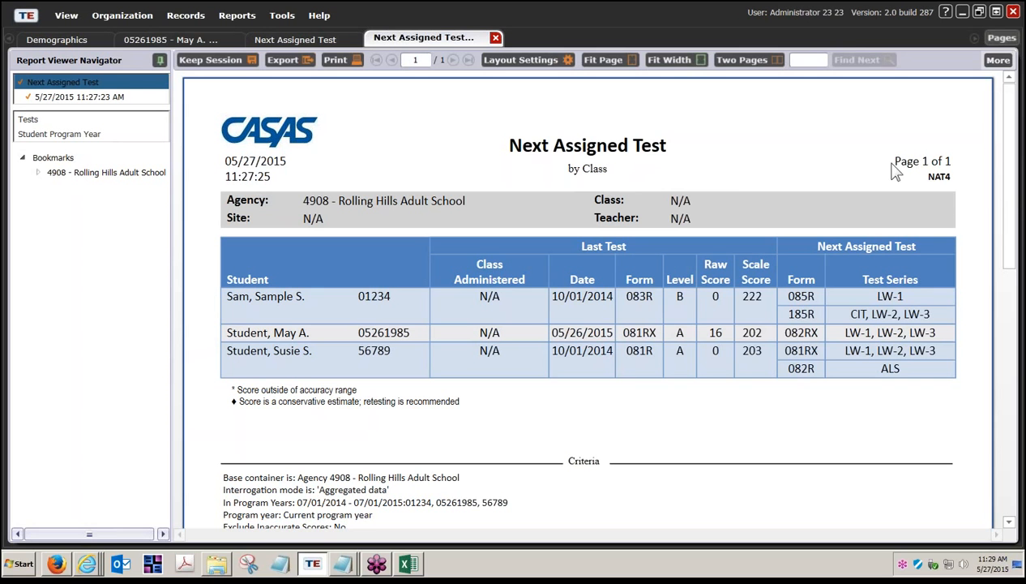
Close all open pages and disconnect from the TOPSpro Enterprise server
left_click(1001, 39)
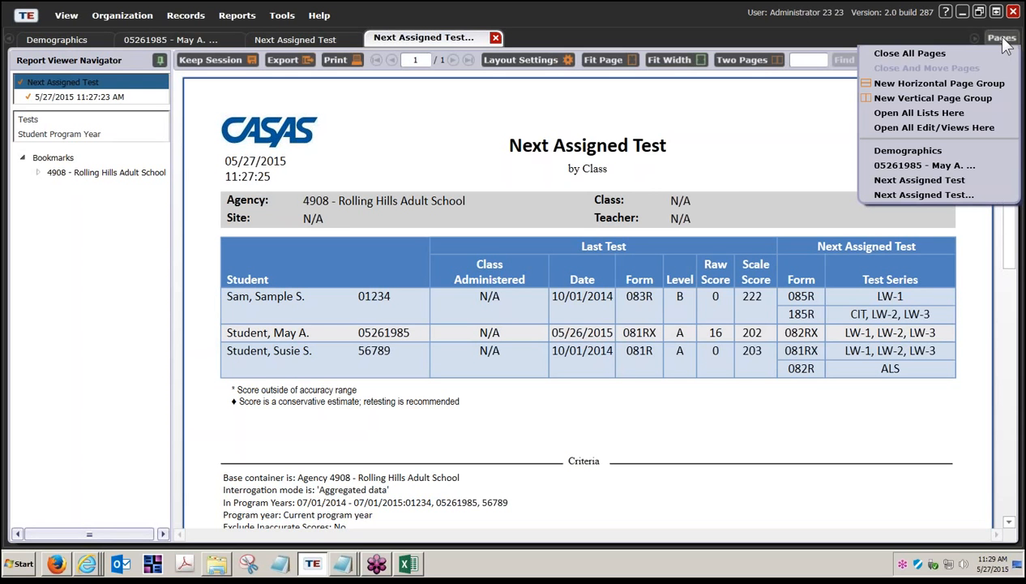
left_click(916, 54)
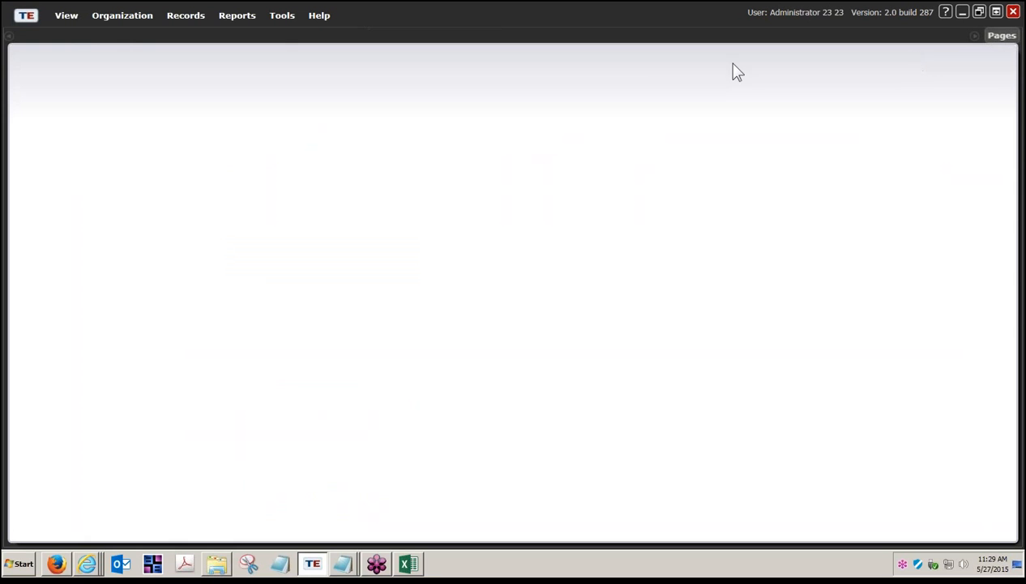
left_click(26, 16)
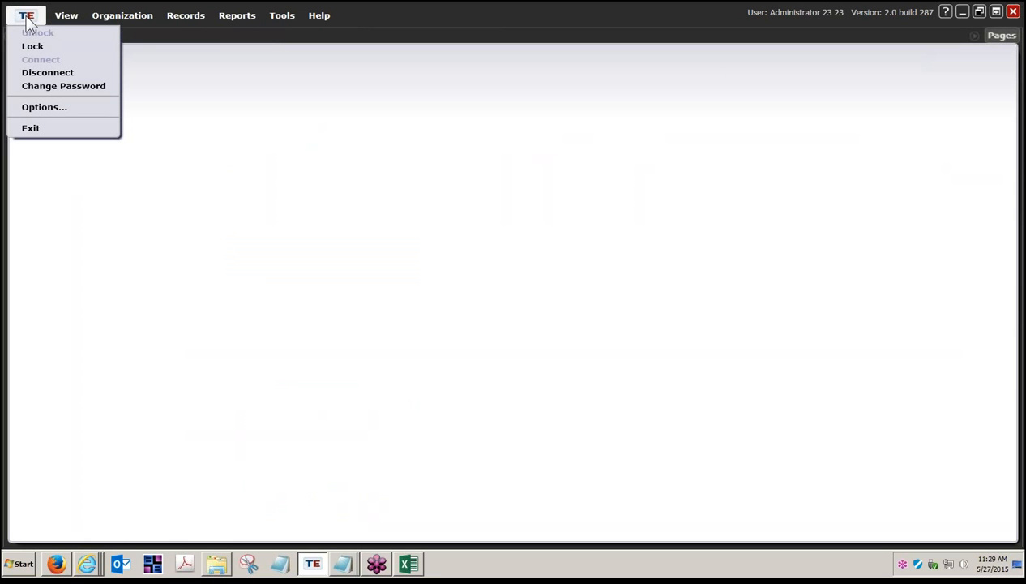
left_click(36, 72)
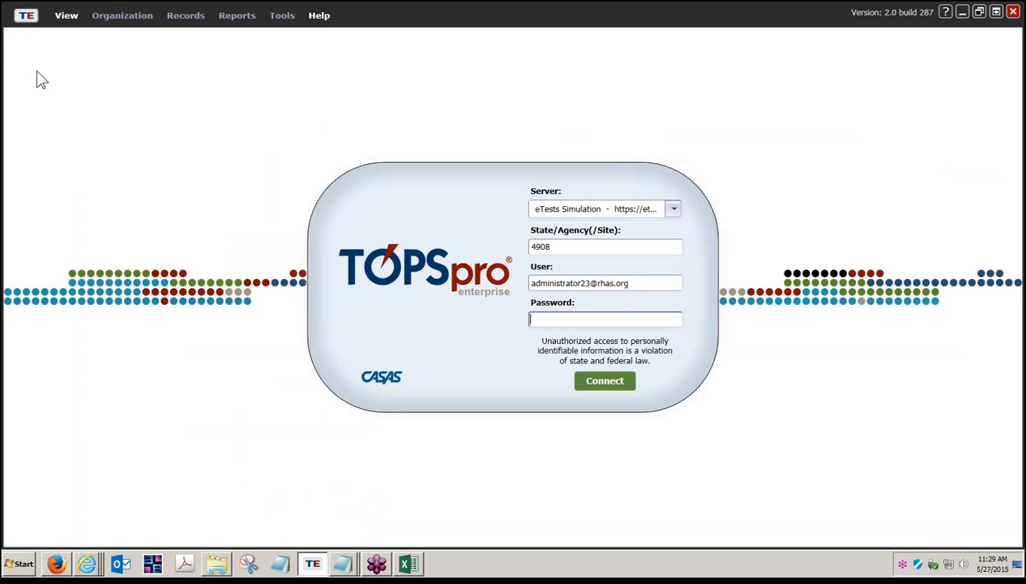
Exit TOPSpro Enterprise and switch to the CASAS eTests RHAS Simulation browser window
left_click(27, 14)
left_click(42, 128)
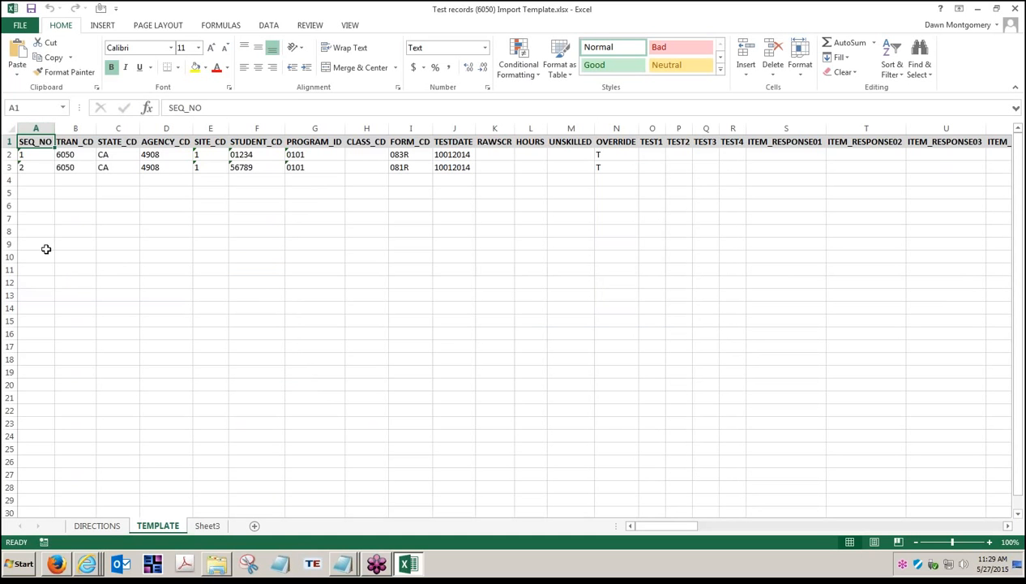
right_click(86, 556)
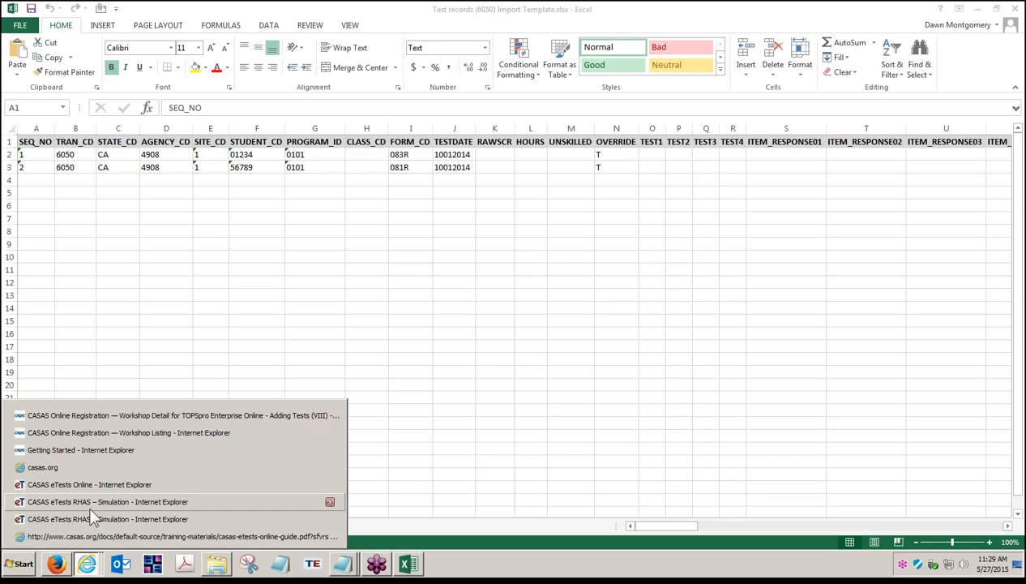
left_click(96, 519)
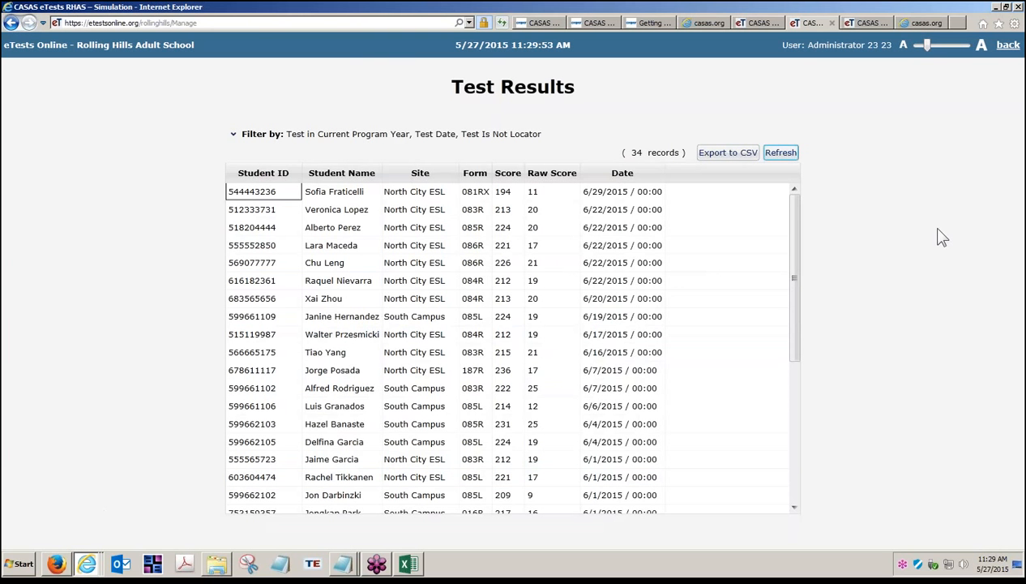
Log out of eTests Online application management and return to the simulation server start page
left_click(1008, 47)
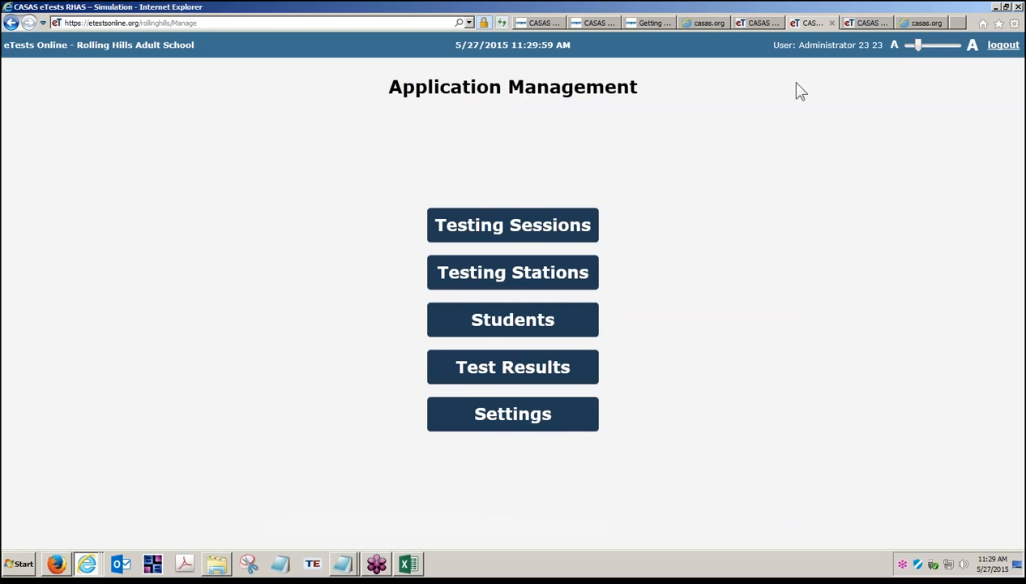
left_click(1005, 50)
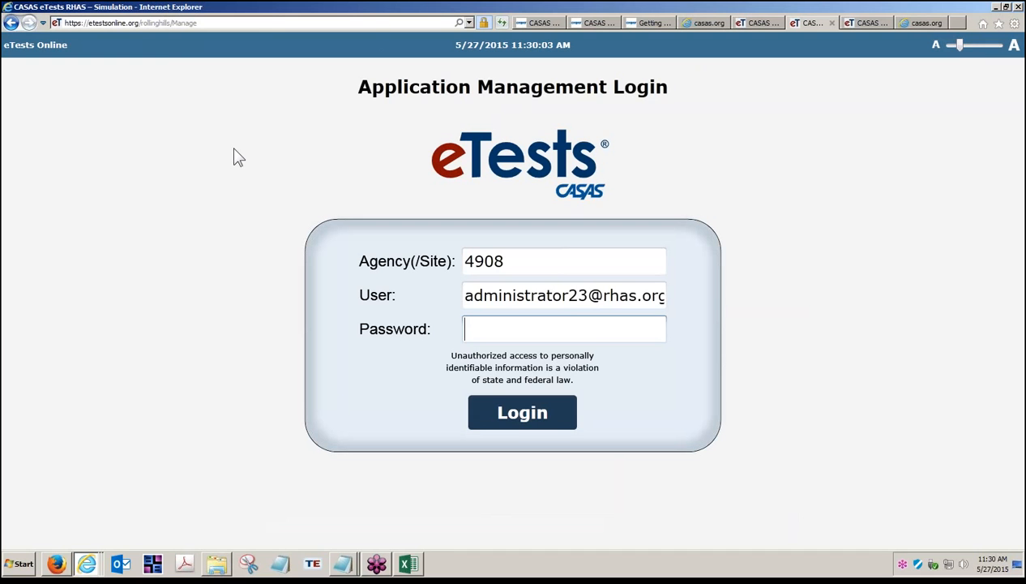
left_click(12, 25)
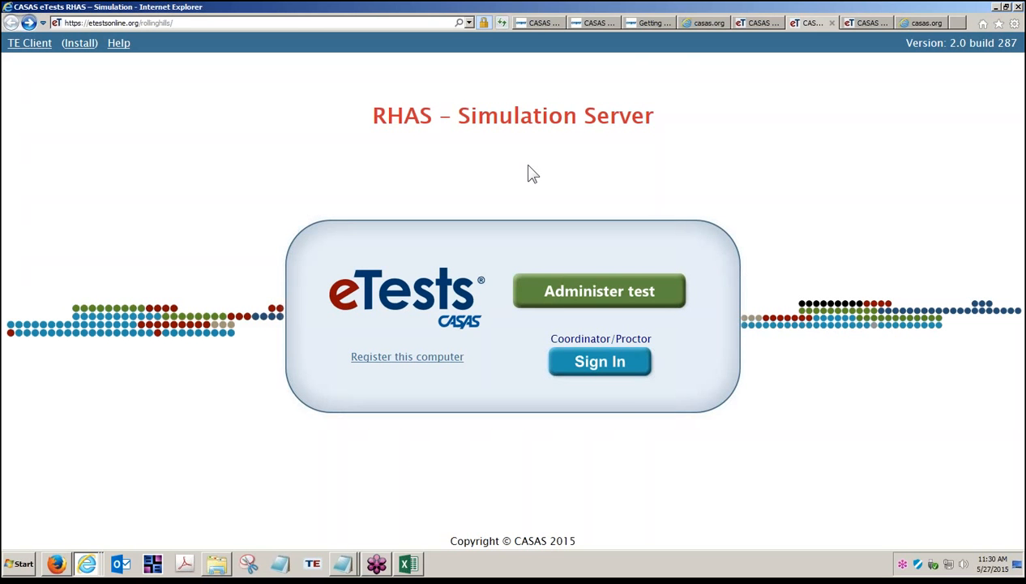
Browse the CASAS website's Training and Support, eTests Online Help and Social Media Newsroom pages
left_click(647, 23)
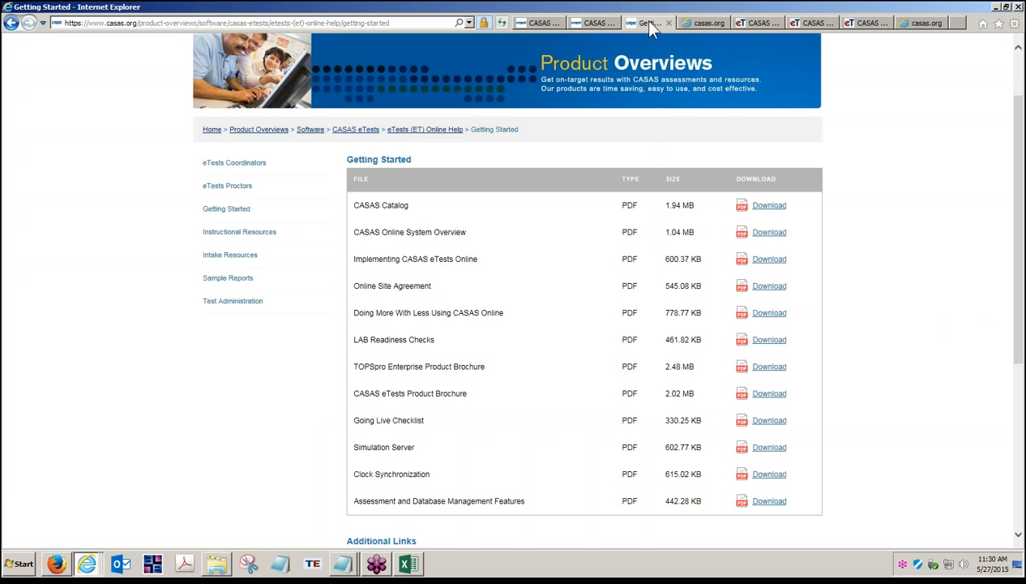
scroll(517, 150, "up", 1)
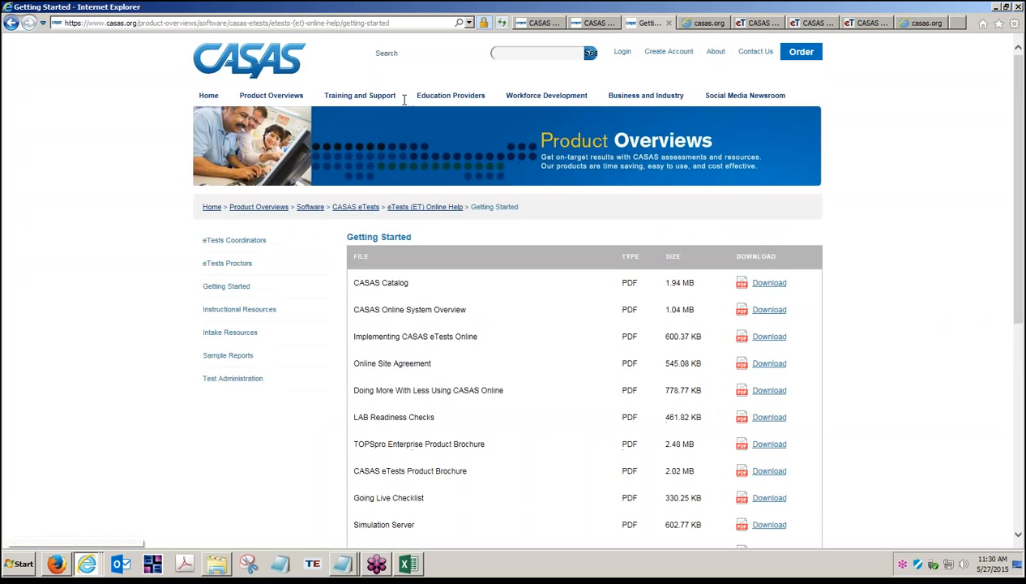
left_click(358, 96)
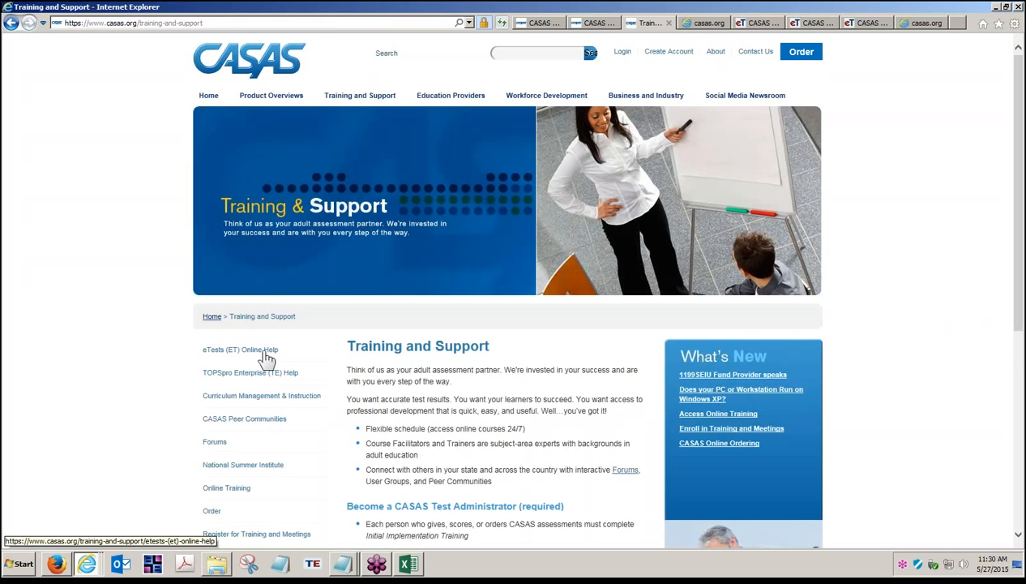
left_click(268, 360)
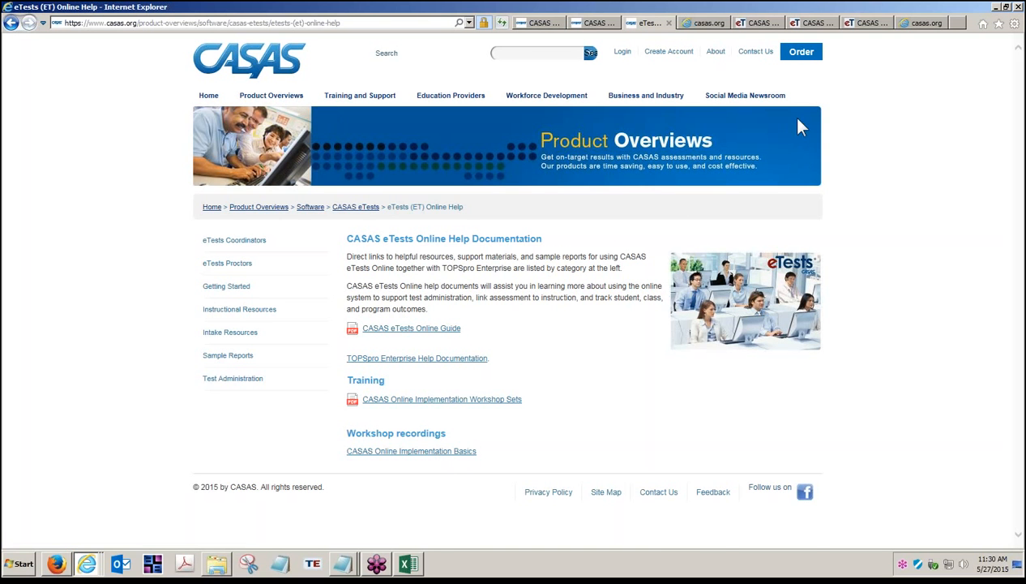
left_click(759, 96)
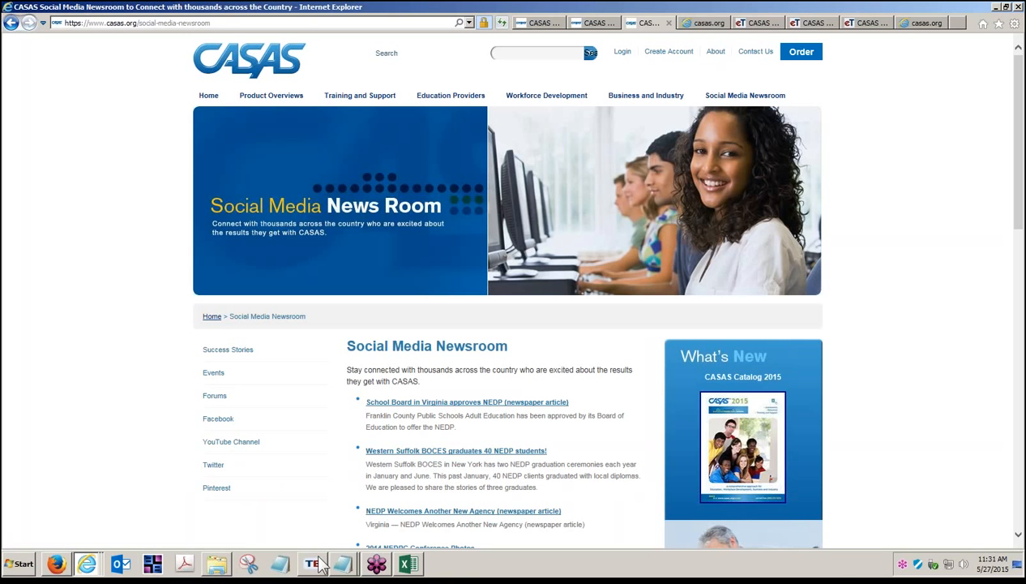
left_click(342, 563)
left_click(341, 523)
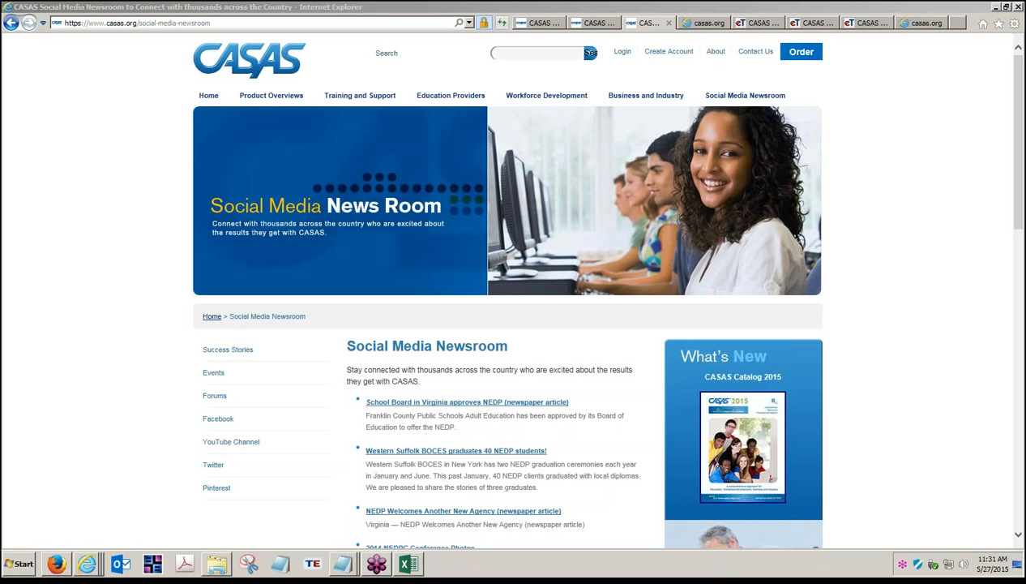
Open the Workshop Listing tab and review the listed CASAS eTests and TOPSpro Enterprise online workshops
left_click(607, 26)
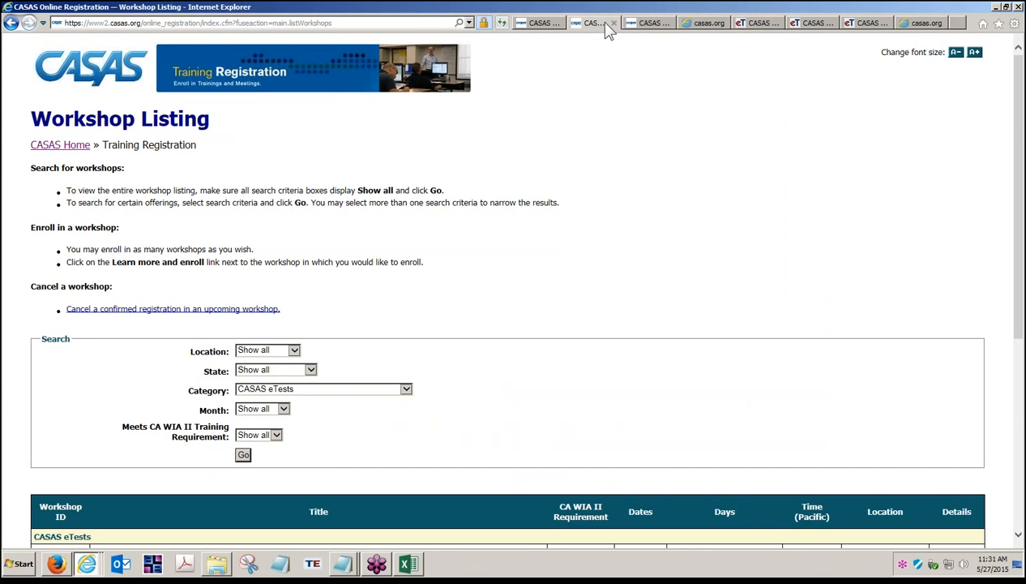
scroll(558, 360, "down", 3)
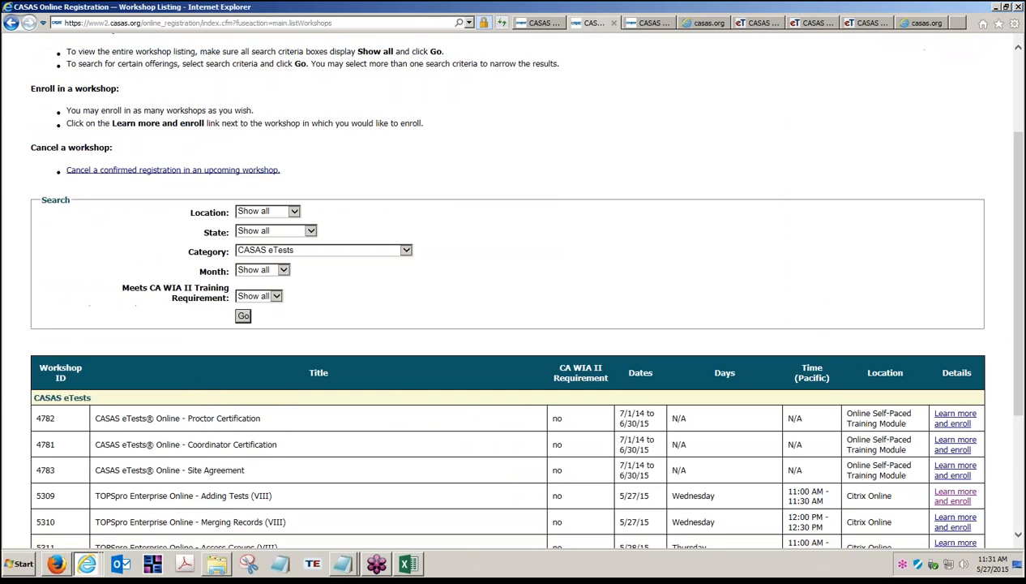
scroll(381, 373, "down", 3)
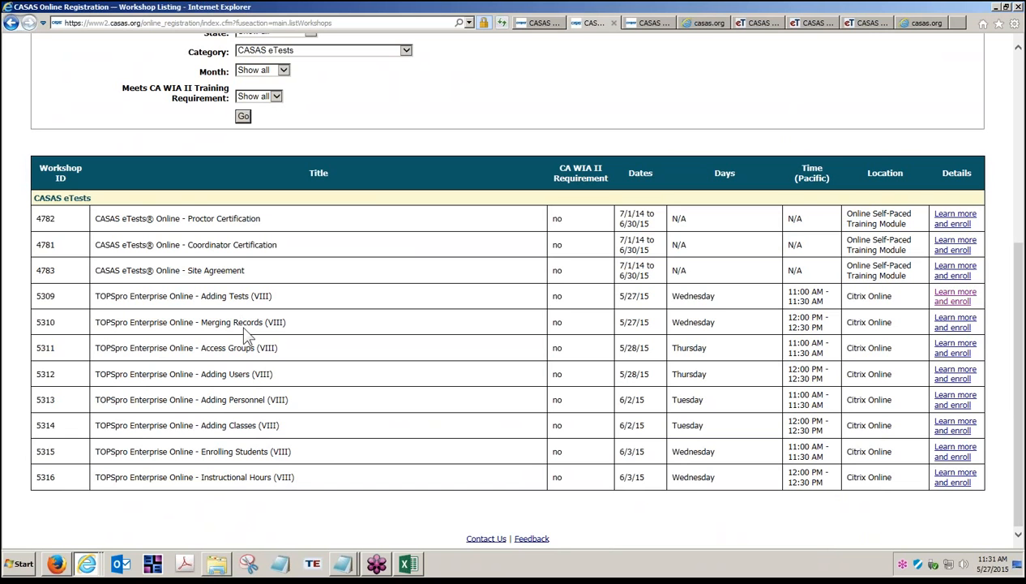